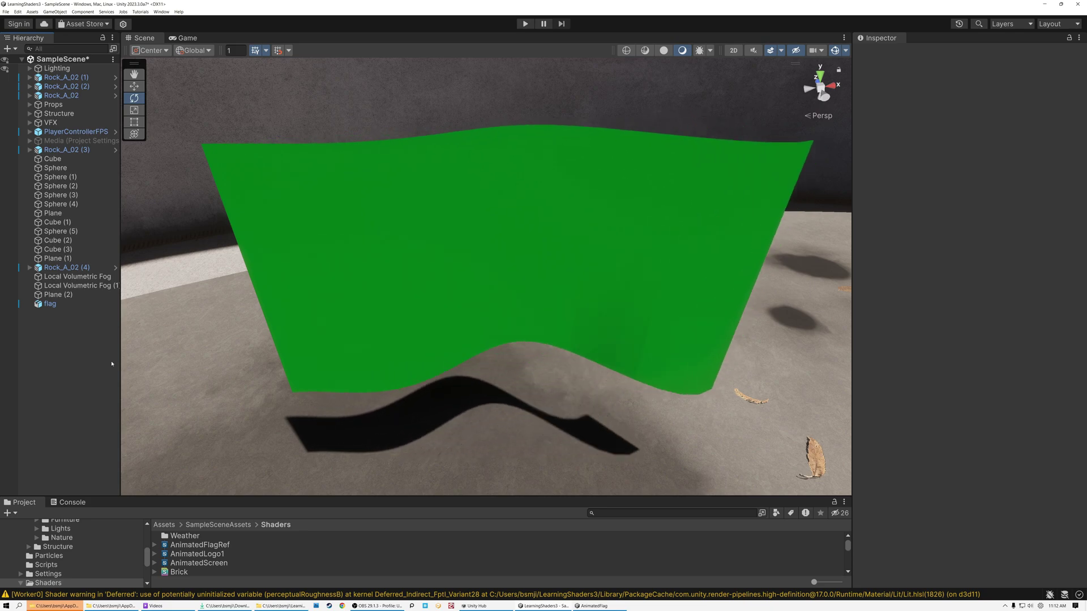
# Enlarge the project browser and create an HDRP Lit Shader Graph named AnimatedFlag in the Shaders folder.
pyautogui.moveTo(111, 498); pyautogui.dragTo(112, 466)
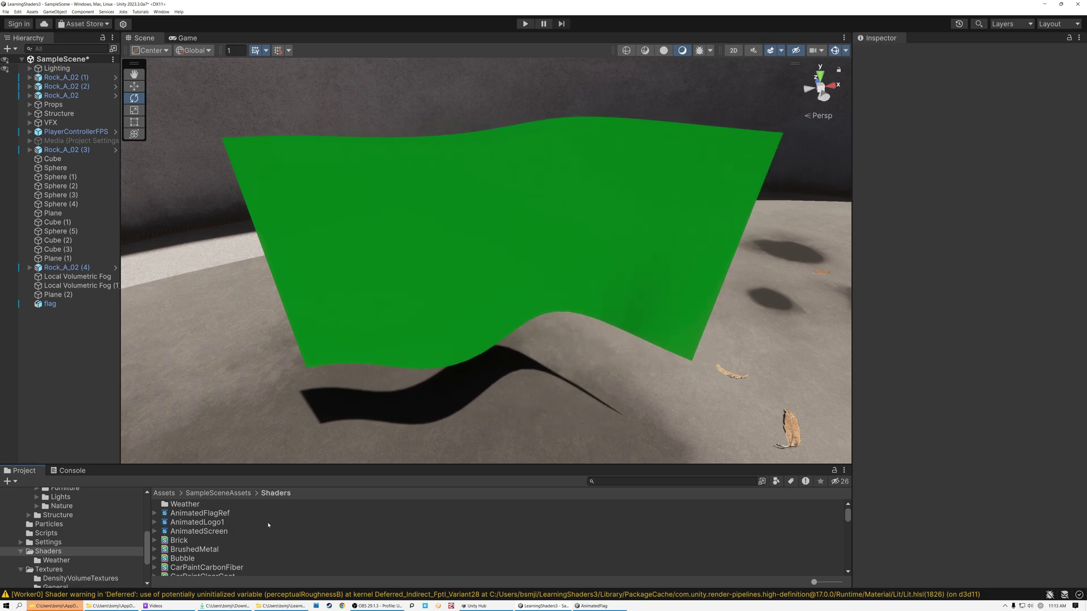
pyautogui.rightClick(285, 522)
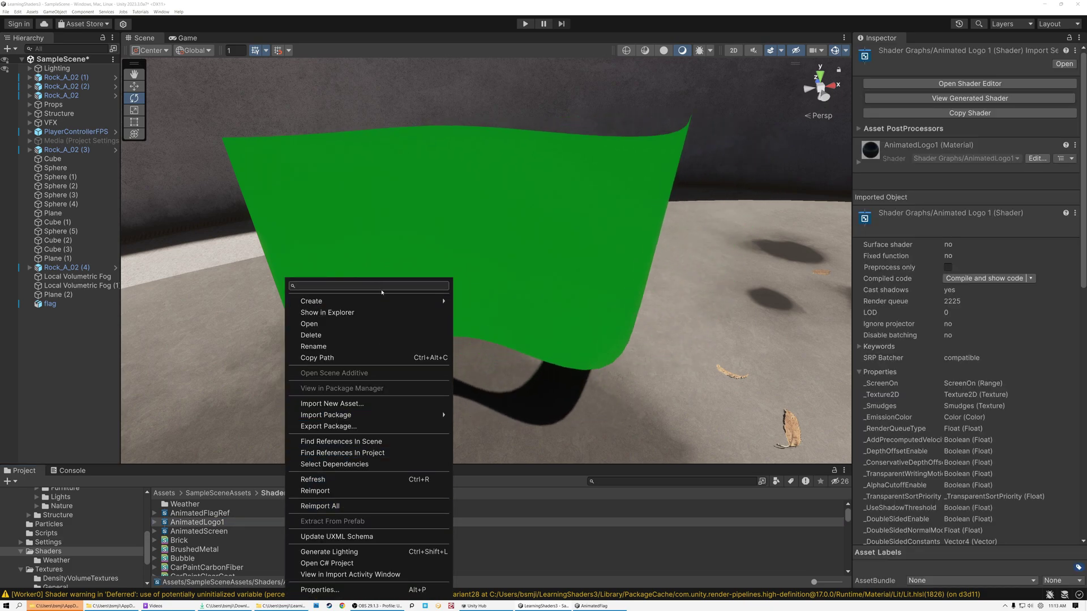
pyautogui.moveTo(385, 302)
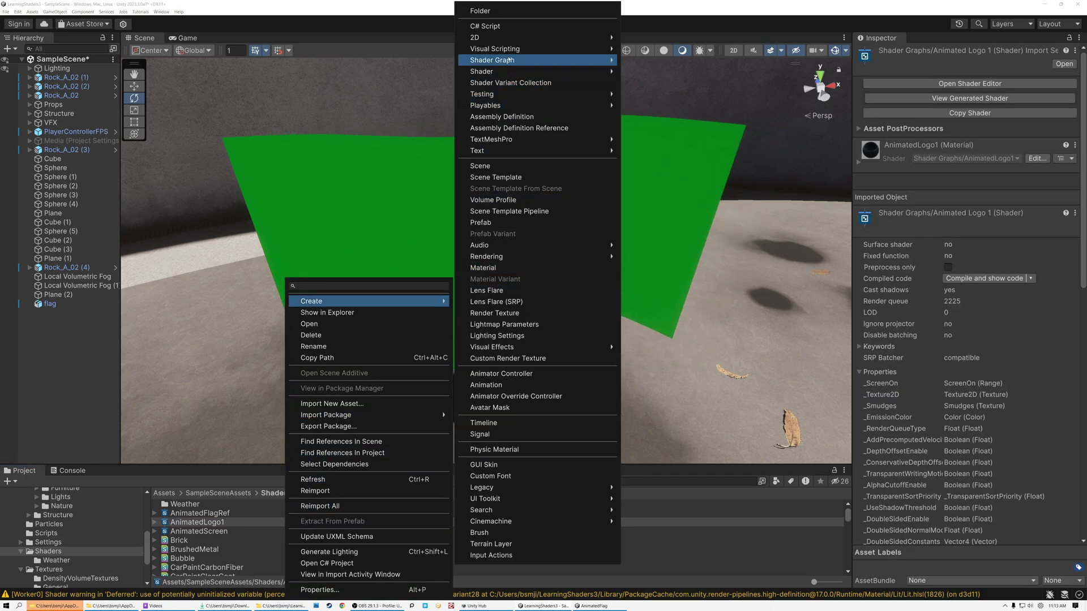
pyautogui.moveTo(595, 60)
pyautogui.moveTo(651, 64)
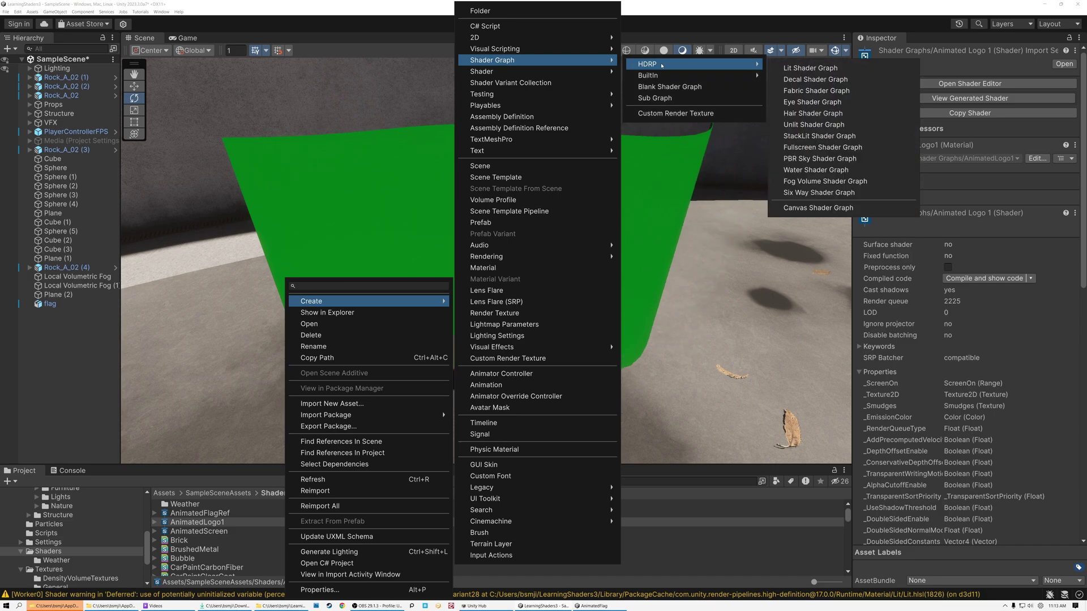
pyautogui.click(810, 68)
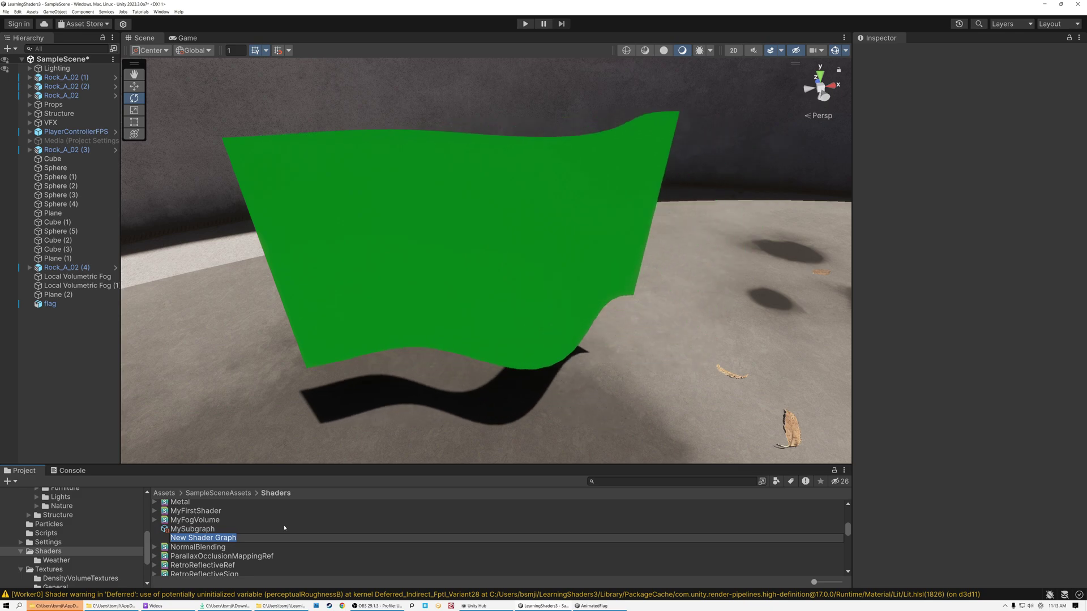
pyautogui.write('Ani')
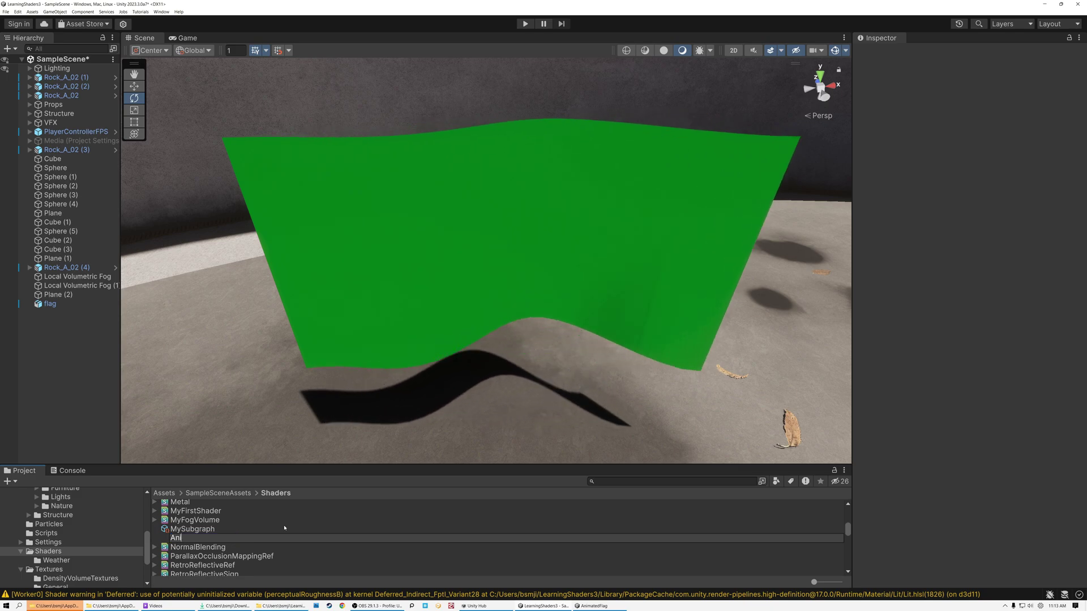
pyautogui.write('matedFlag')
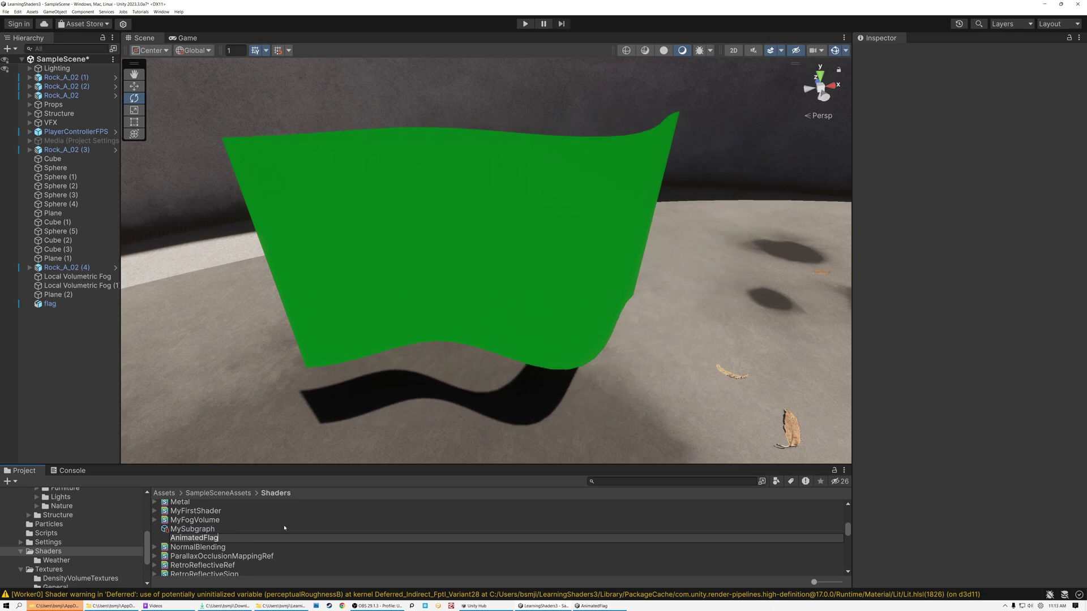
pyautogui.press('Return')
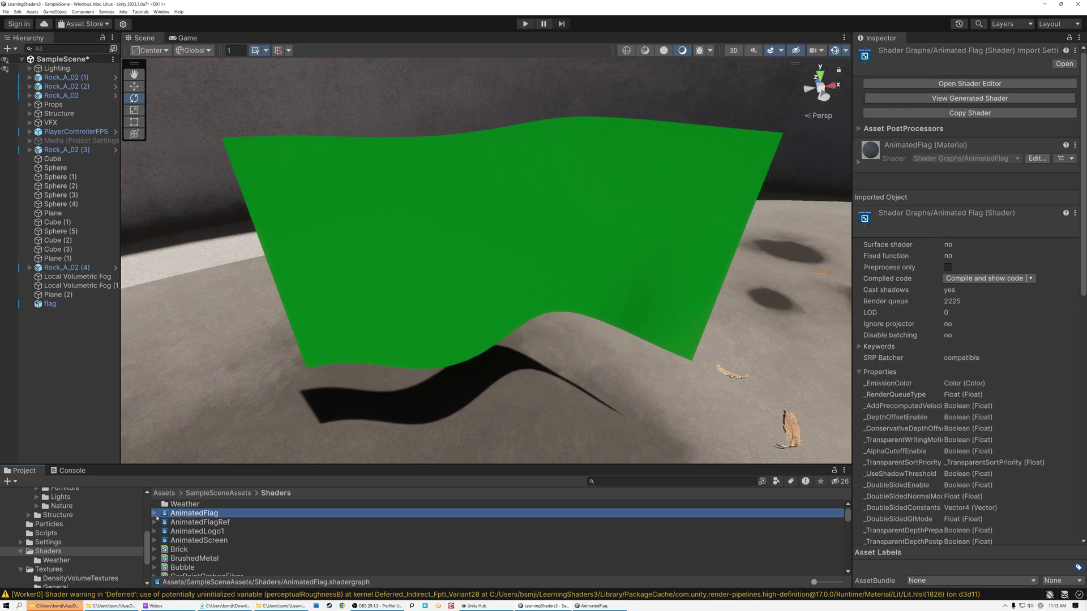
# Open the AnimatedFlag graph and add a Position node set to Object space with its preview collapsed.
pyautogui.doubleClick(170, 513)
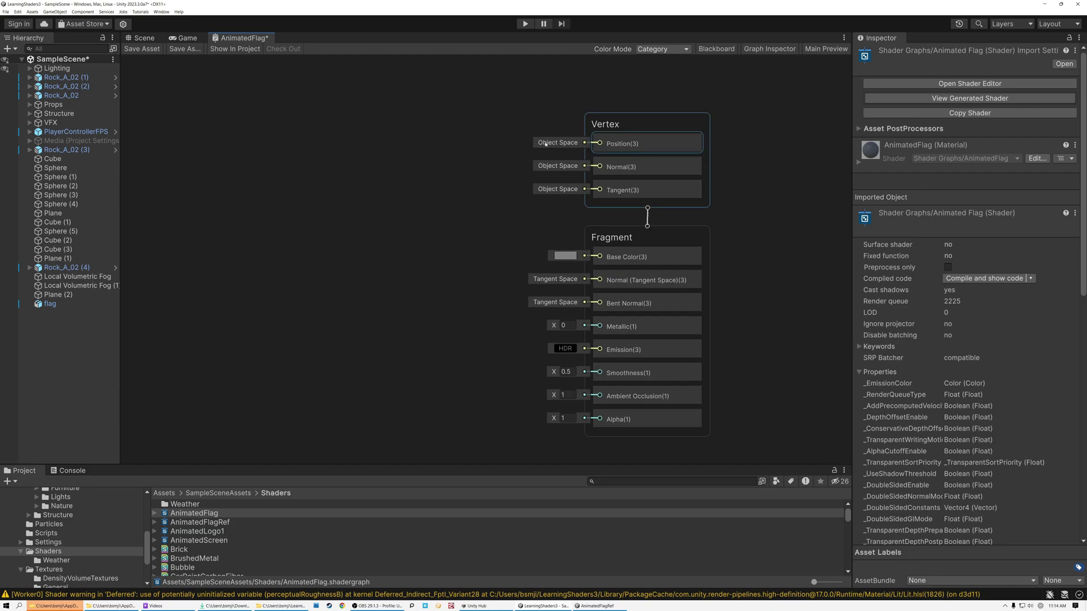
pyautogui.click(628, 147)
pyautogui.moveTo(387, 213); pyautogui.dragTo(471, 214, button='middle')
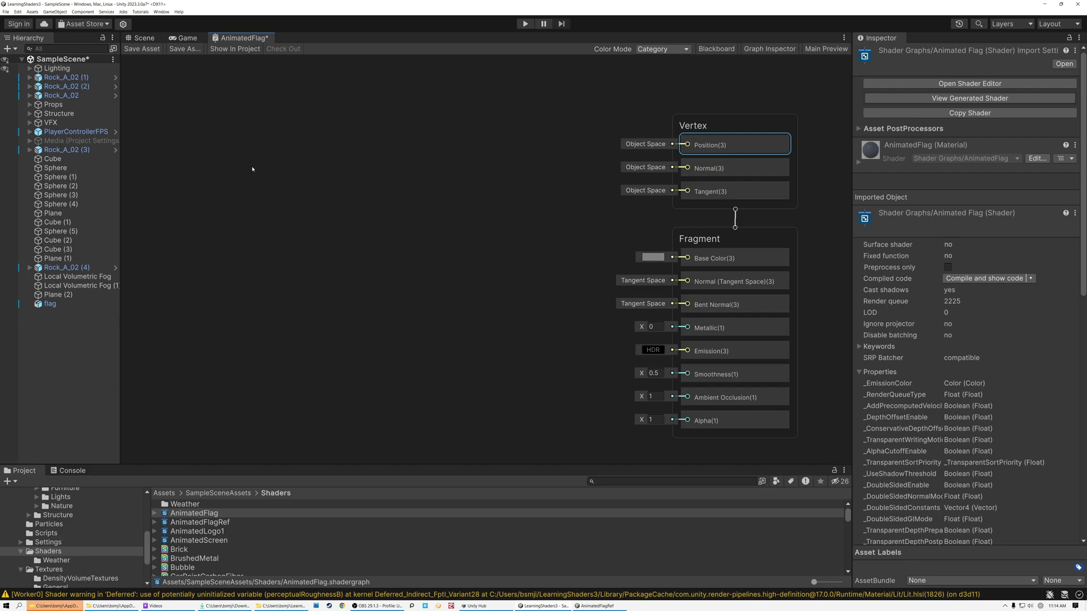
pyautogui.press('space')
pyautogui.write('position')
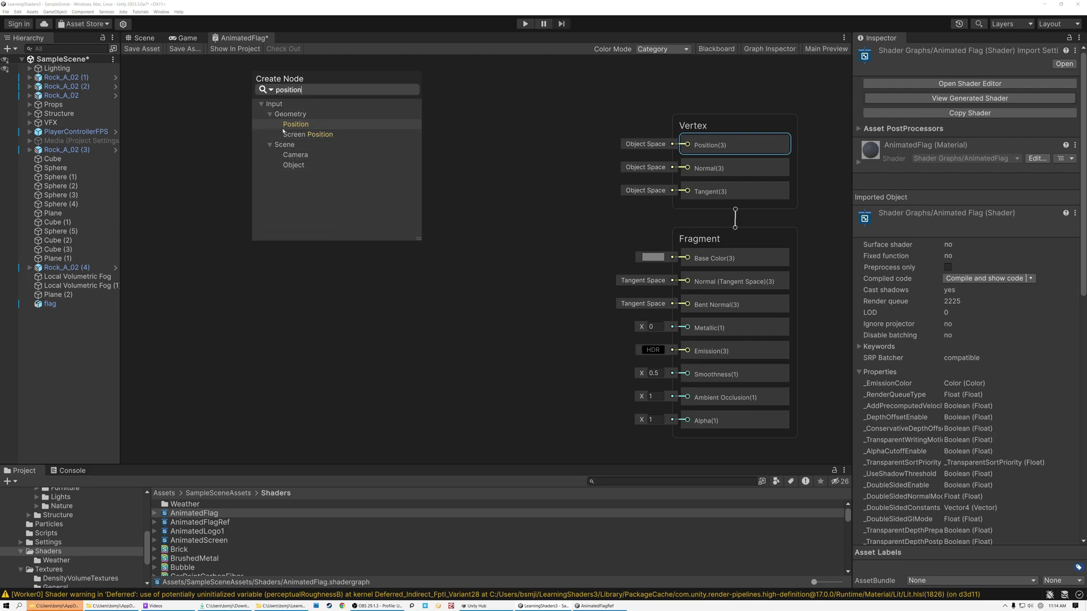
pyautogui.click(295, 125)
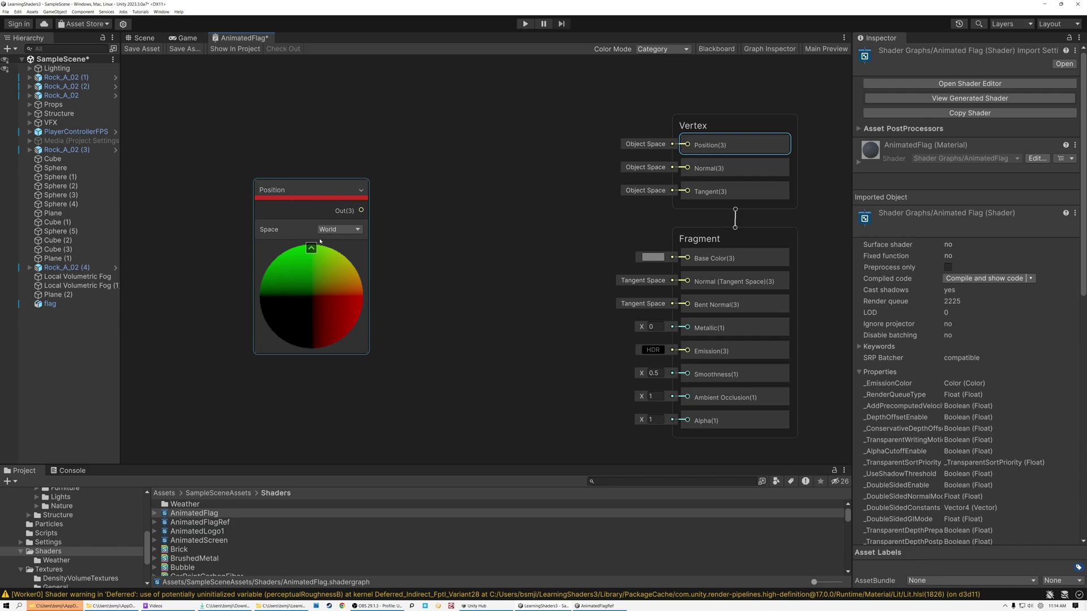
pyautogui.click(310, 248)
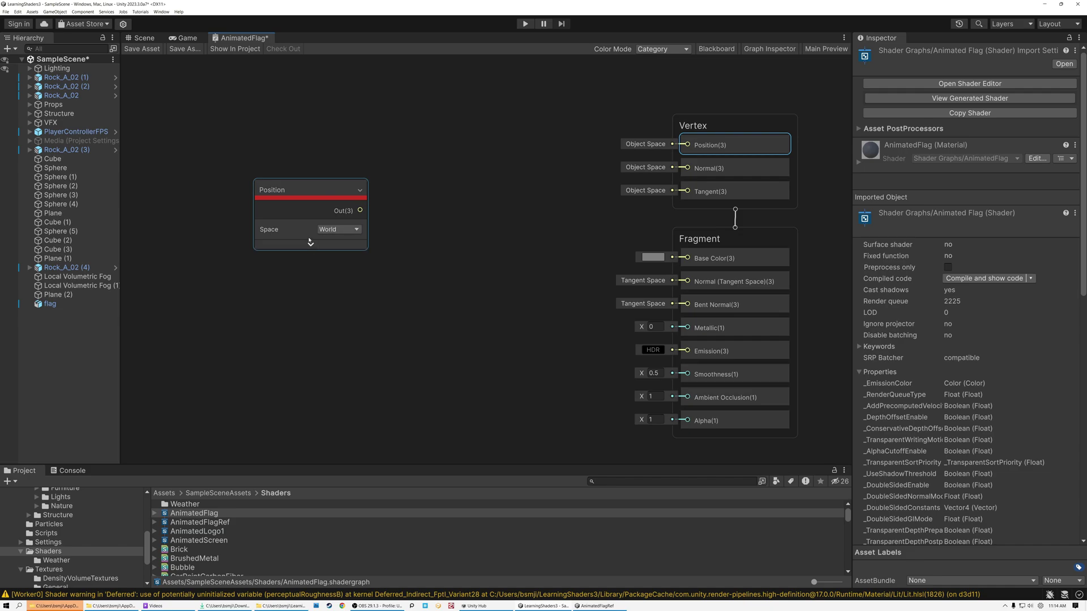
pyautogui.click(330, 230)
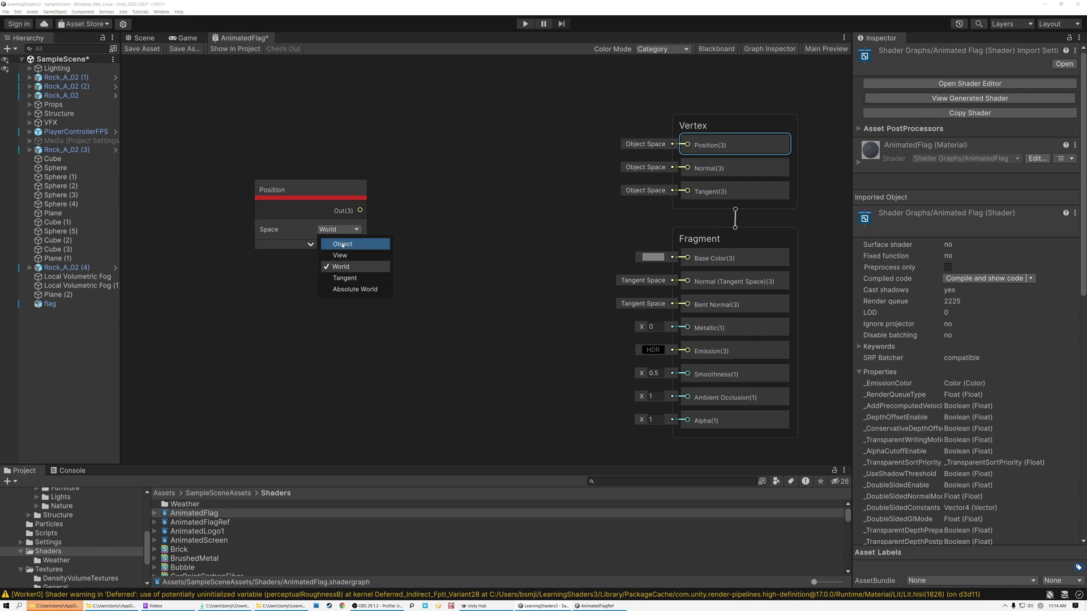
pyautogui.click(350, 244)
# Feed the Position output into a new Split node placed directly beside the Position node.
pyautogui.moveTo(308, 197); pyautogui.dragTo(354, 165)
pyautogui.write('split')
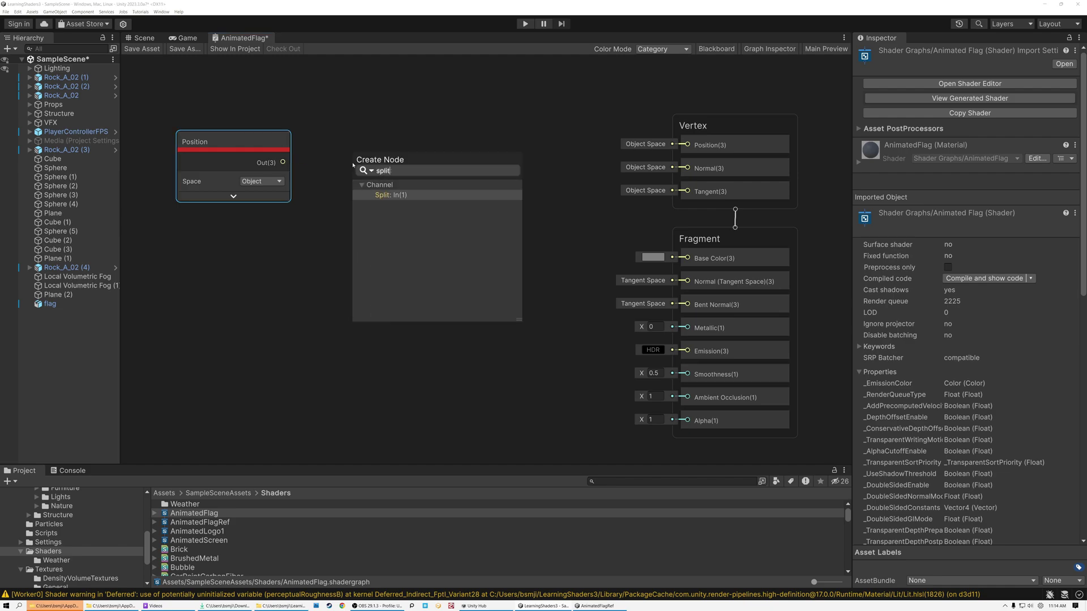
pyautogui.click(389, 195)
pyautogui.moveTo(367, 150); pyautogui.dragTo(320, 150)
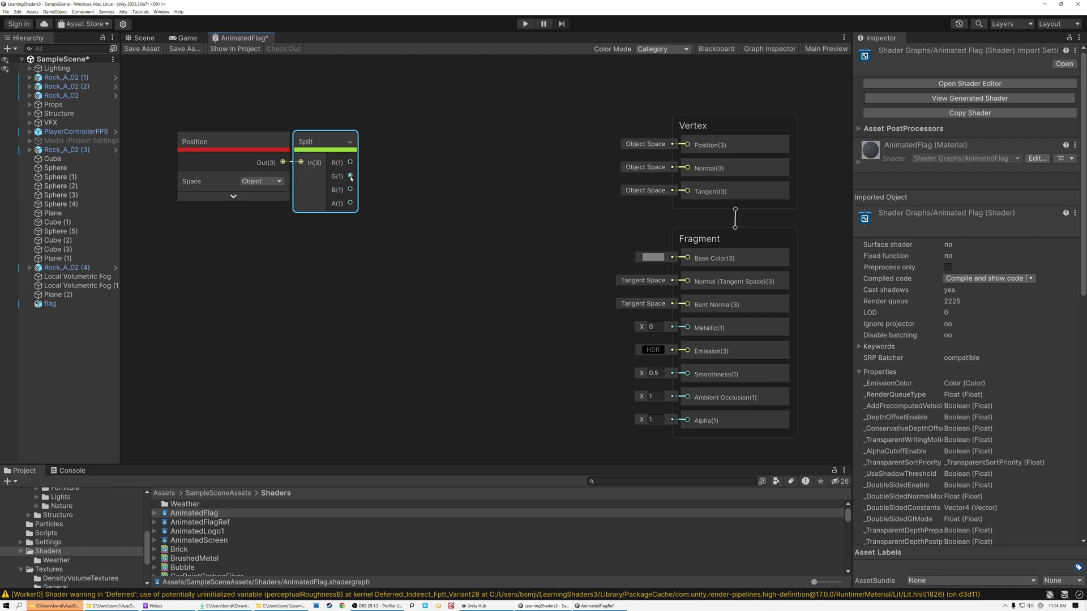
# Select the flag in the scene to examine its mesh, and return to the AnimatedFlag graph.
pyautogui.click(144, 38)
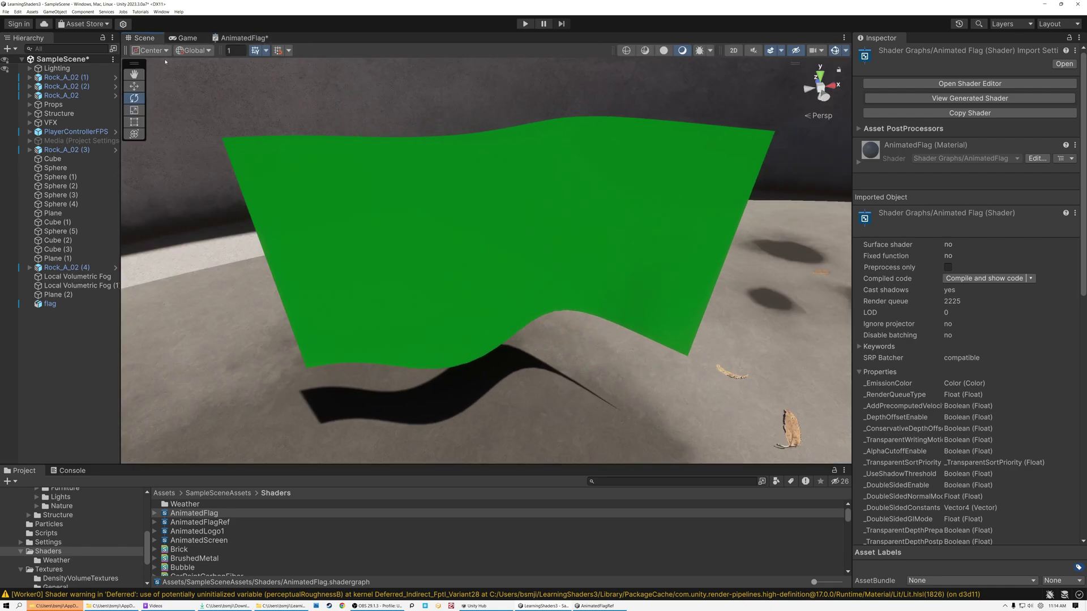
pyautogui.click(376, 241)
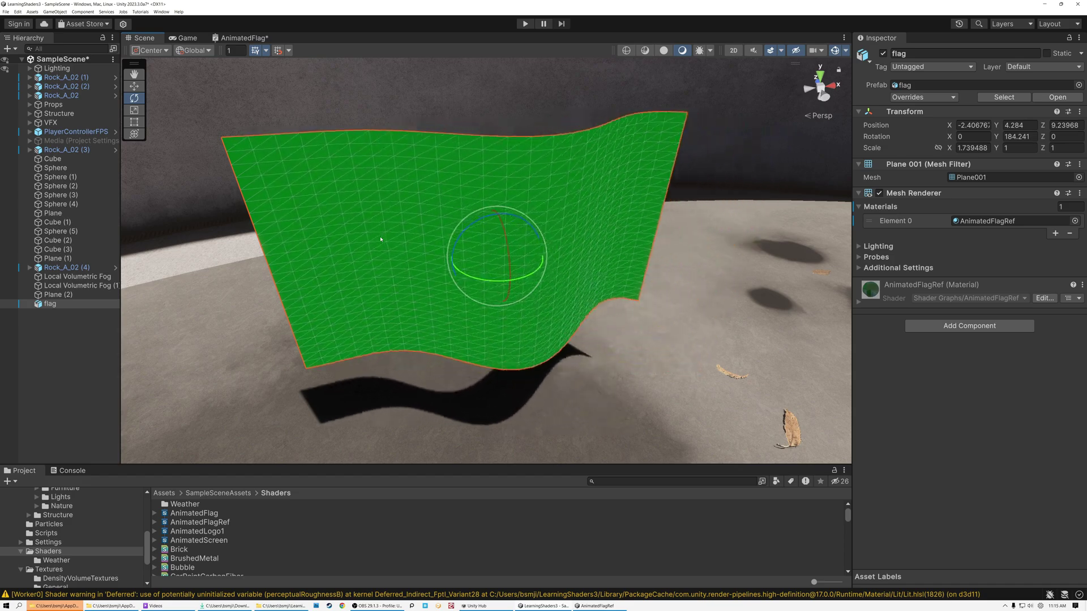
pyautogui.click(242, 38)
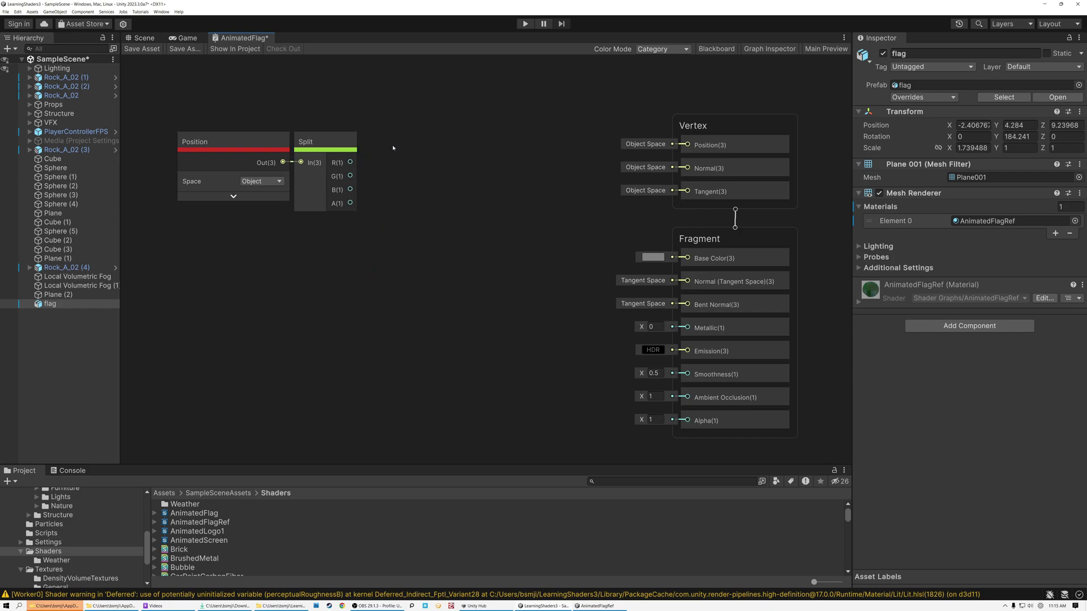
# Add a Combine node, connect Split's R and G outputs to its R and G inputs, and collapse its preview.
pyautogui.press('space')
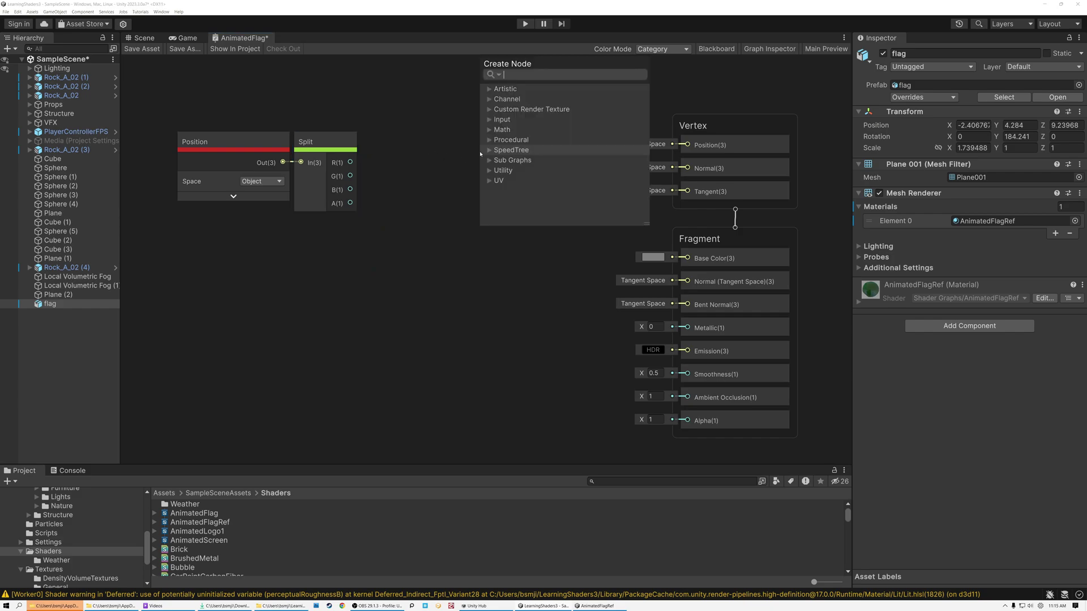
pyautogui.write('com')
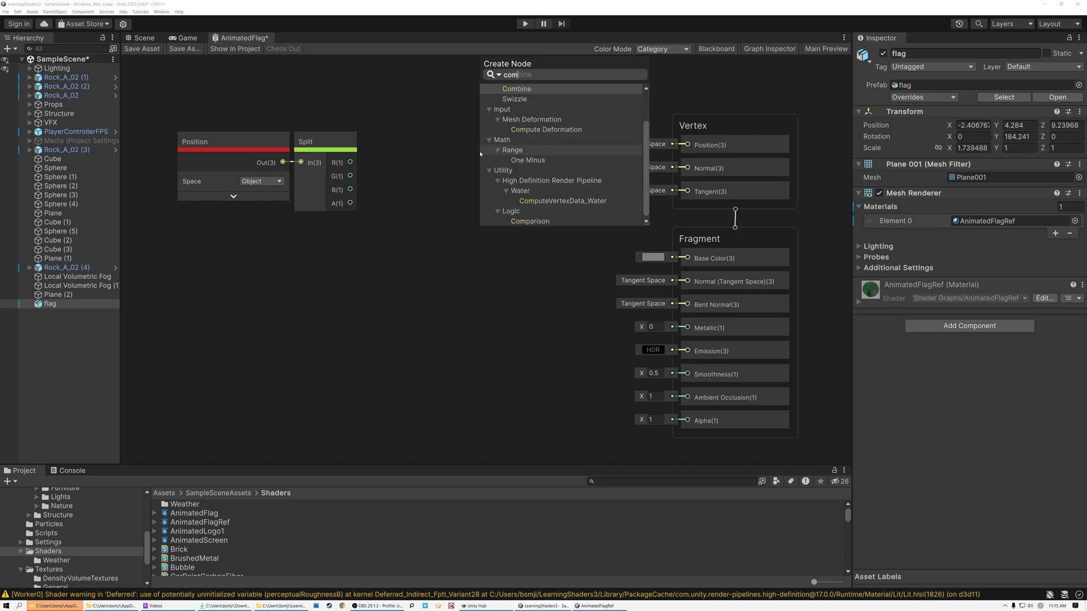
pyautogui.write('bine')
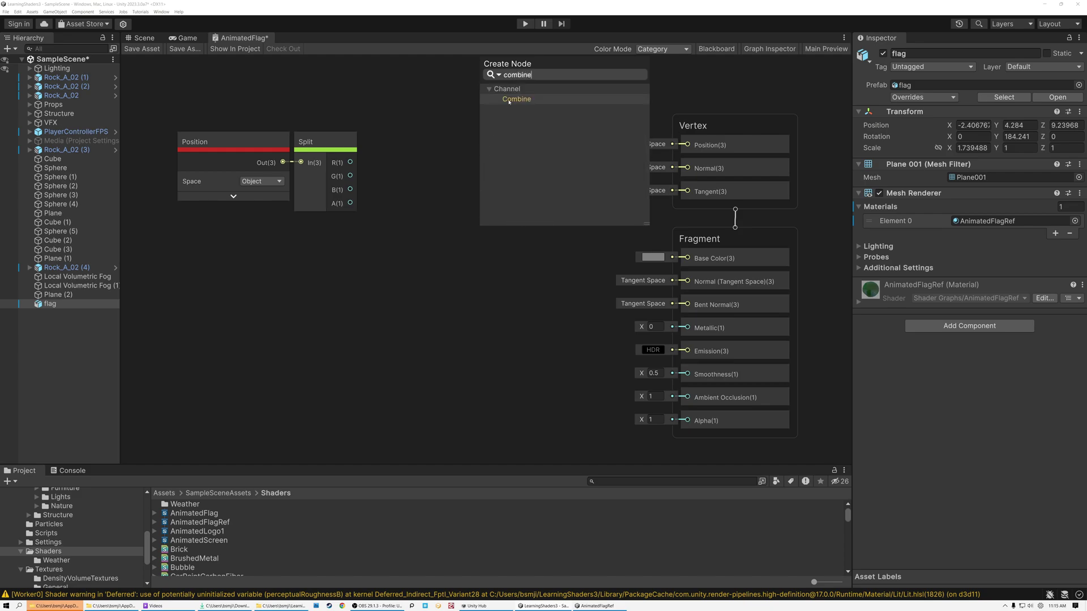
pyautogui.click(517, 99)
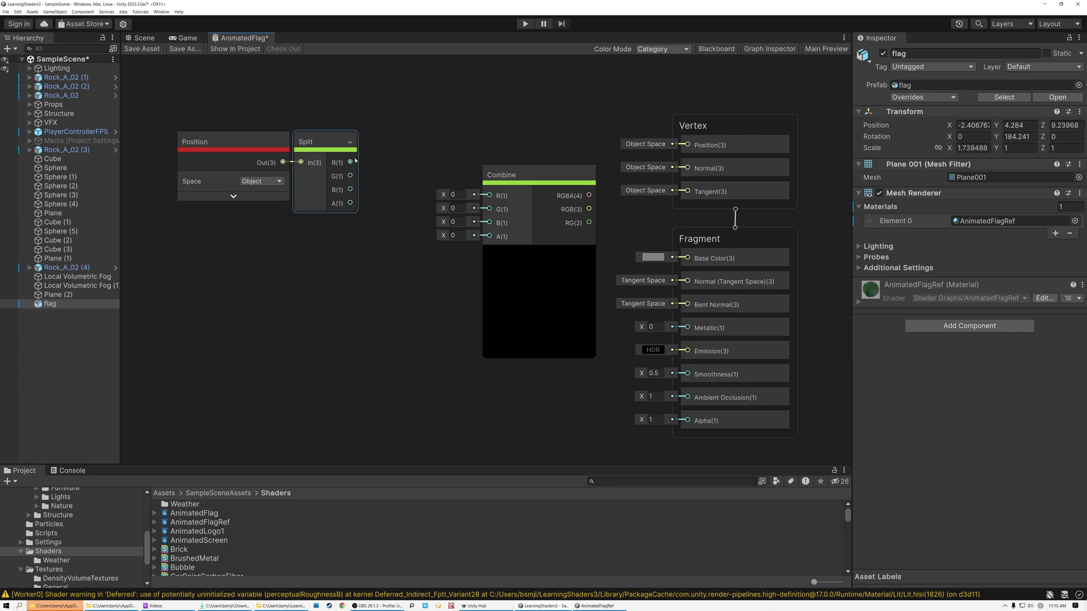
pyautogui.moveTo(350, 163); pyautogui.dragTo(489, 195)
pyautogui.moveTo(351, 176); pyautogui.dragTo(519, 143)
pyautogui.click(539, 253)
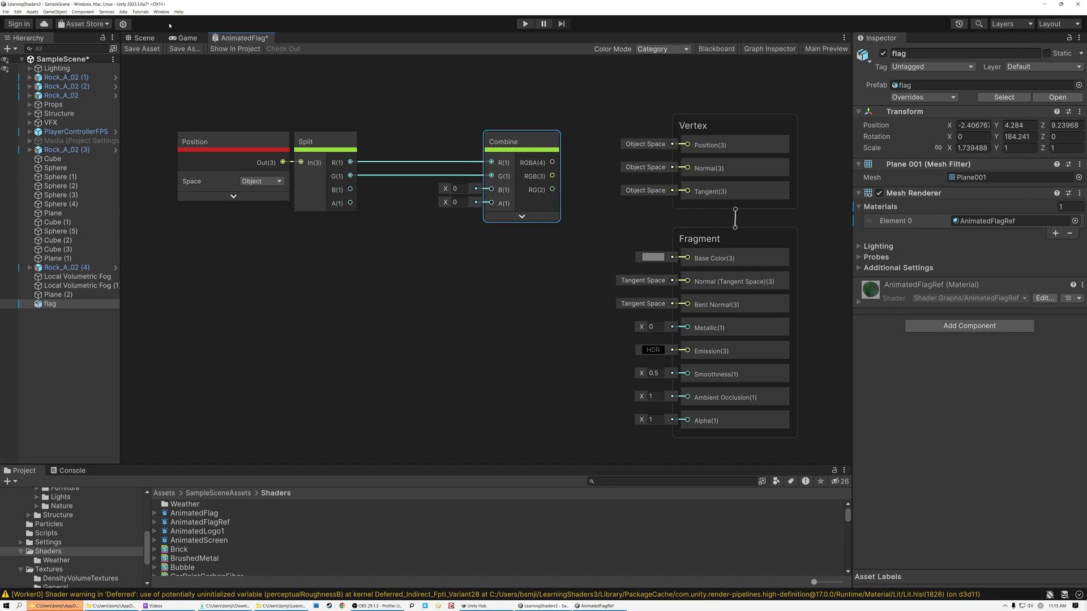
# Branch Split's R output into a Multiply node with B set to 8, placed below with its preview collapsed.
pyautogui.click(143, 38)
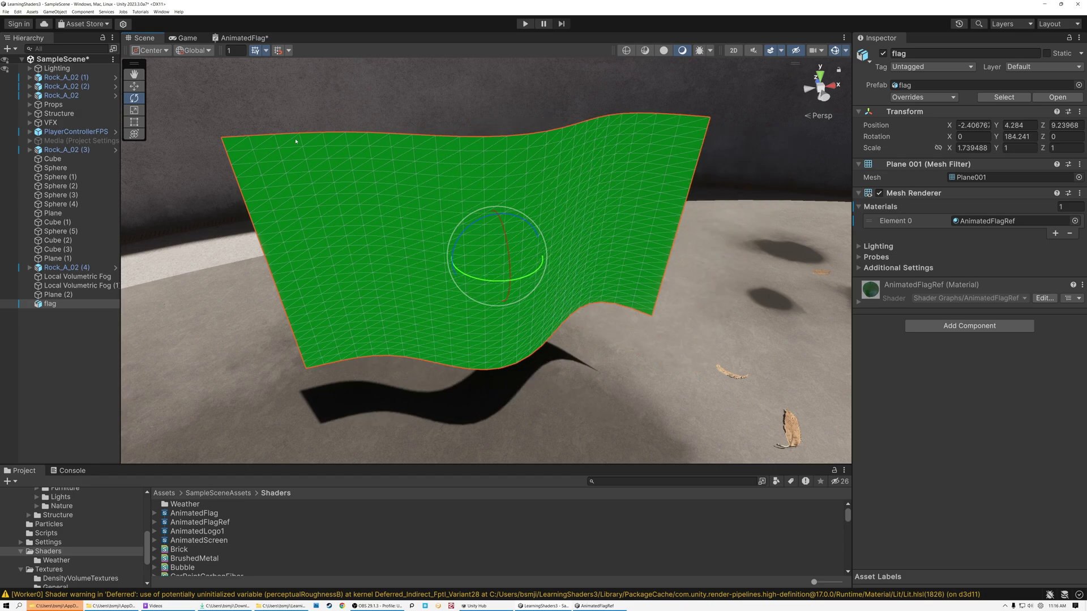
pyautogui.click(241, 38)
pyautogui.moveTo(278, 162); pyautogui.dragTo(325, 300)
pyautogui.write('mu')
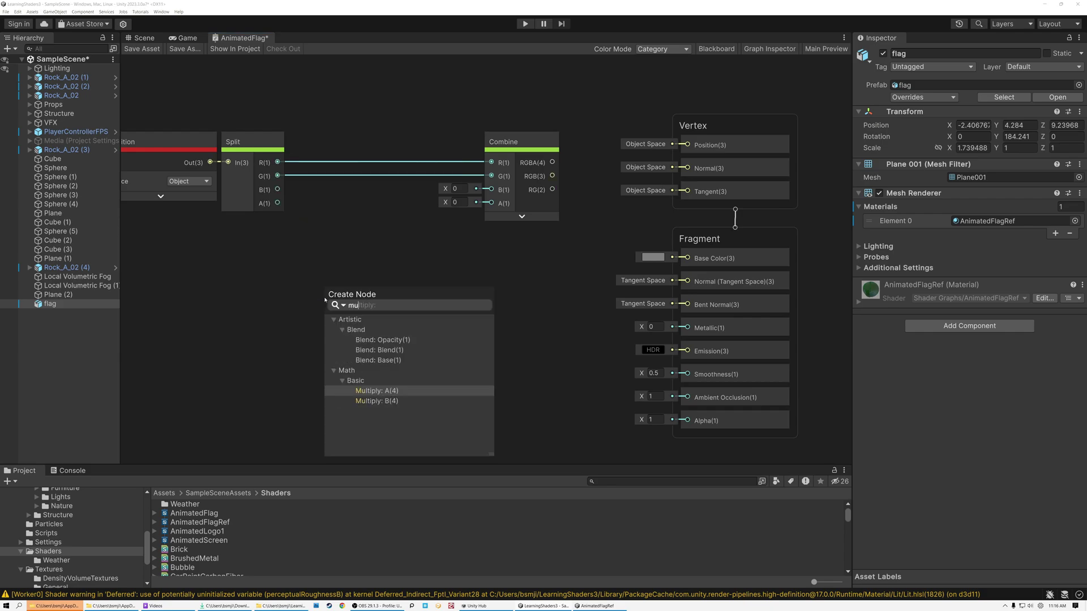
pyautogui.write('l')
pyautogui.press('Return')
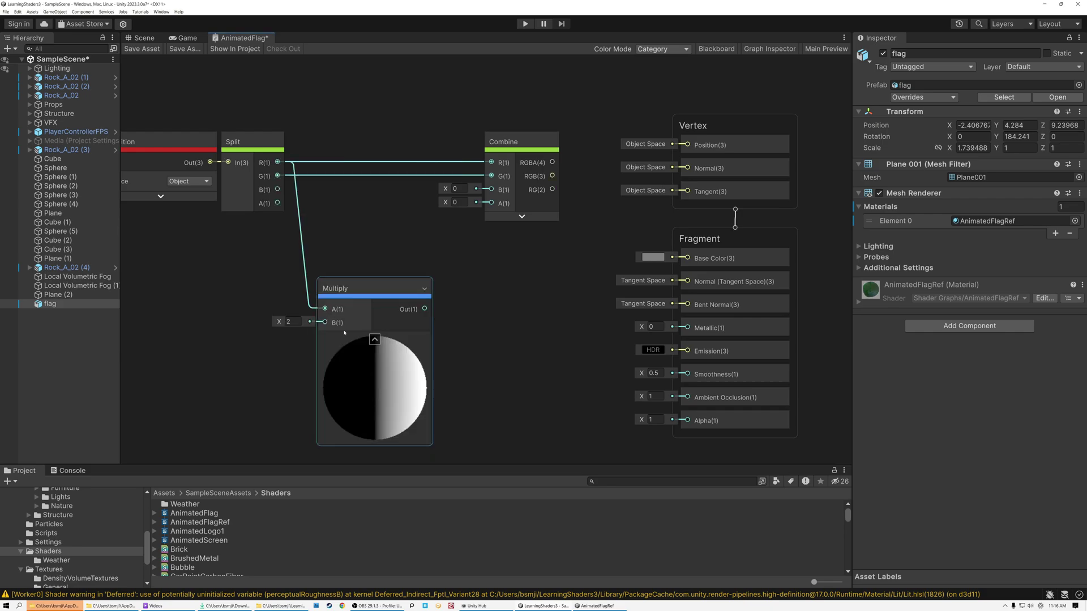
pyautogui.click(292, 321)
pyautogui.write('8')
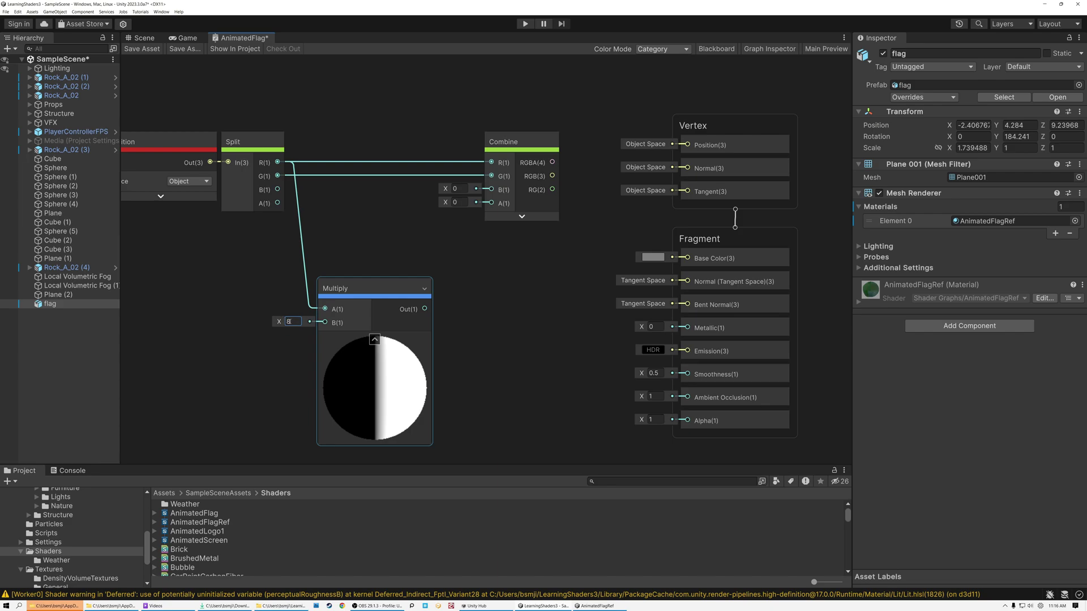
pyautogui.click(374, 340)
pyautogui.moveTo(344, 288); pyautogui.dragTo(330, 259)
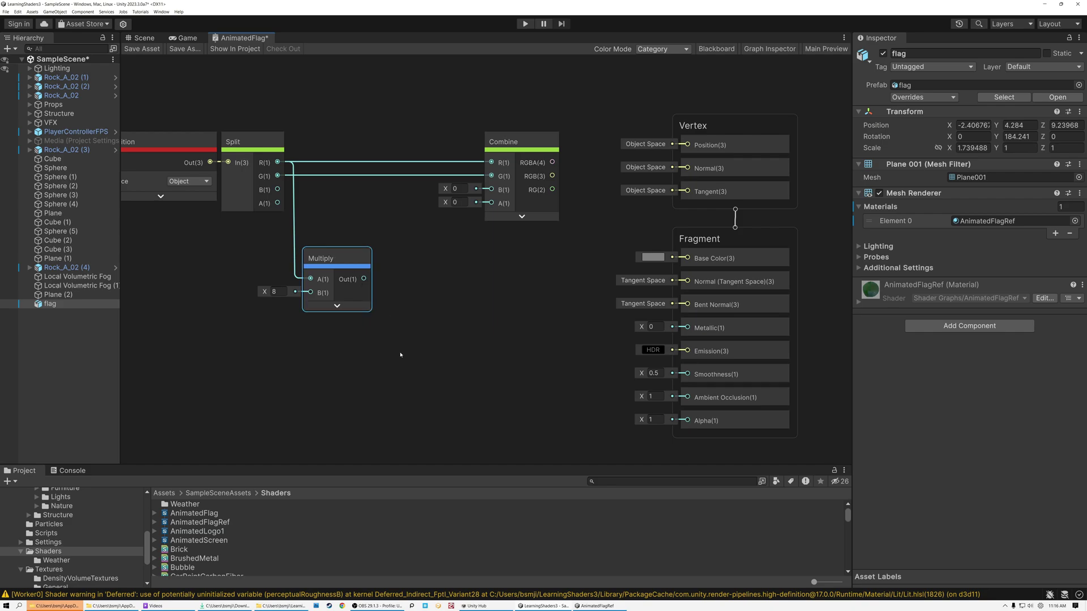
# Feed the Multiply output into input A of a new Add node.
pyautogui.press('space')
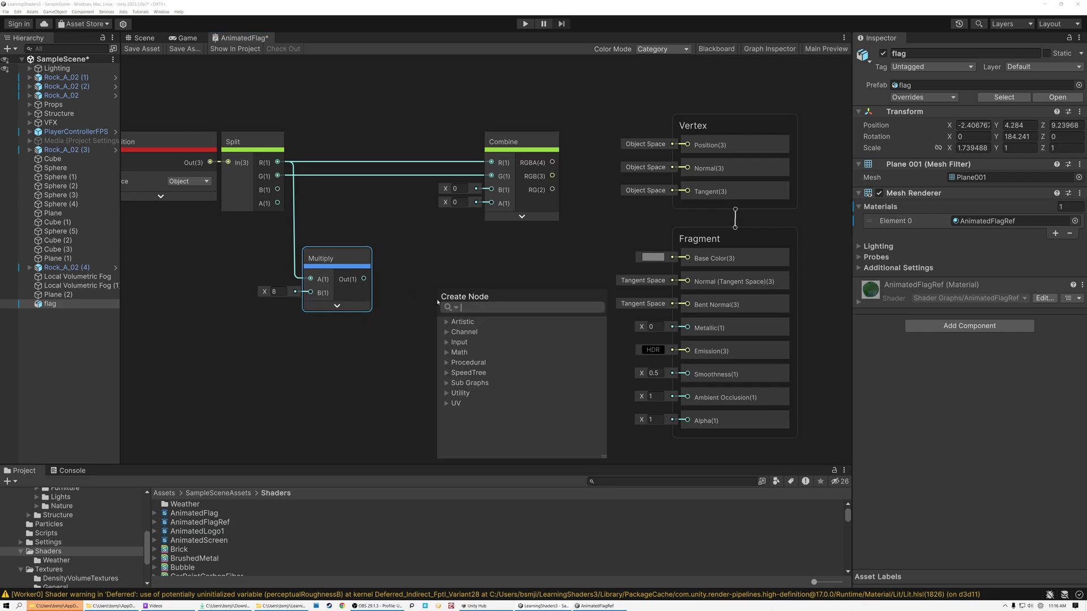
pyautogui.write('add')
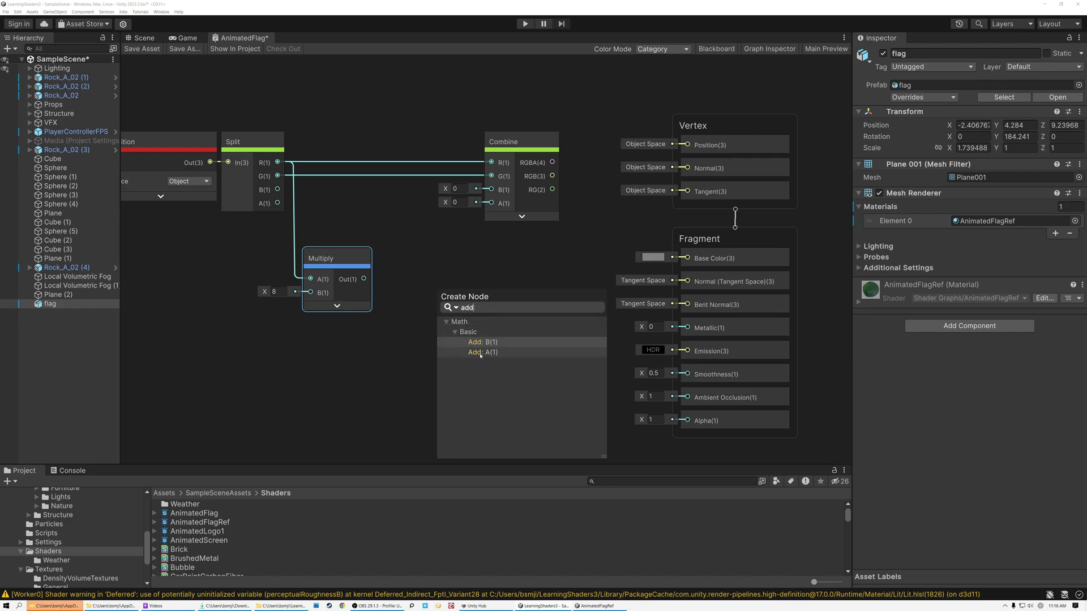
pyautogui.doubleClick(480, 352)
# Add a Time node below the first Multiply and feed its Time output into input A of a second Multiply node.
pyautogui.click(296, 361)
pyautogui.press('space')
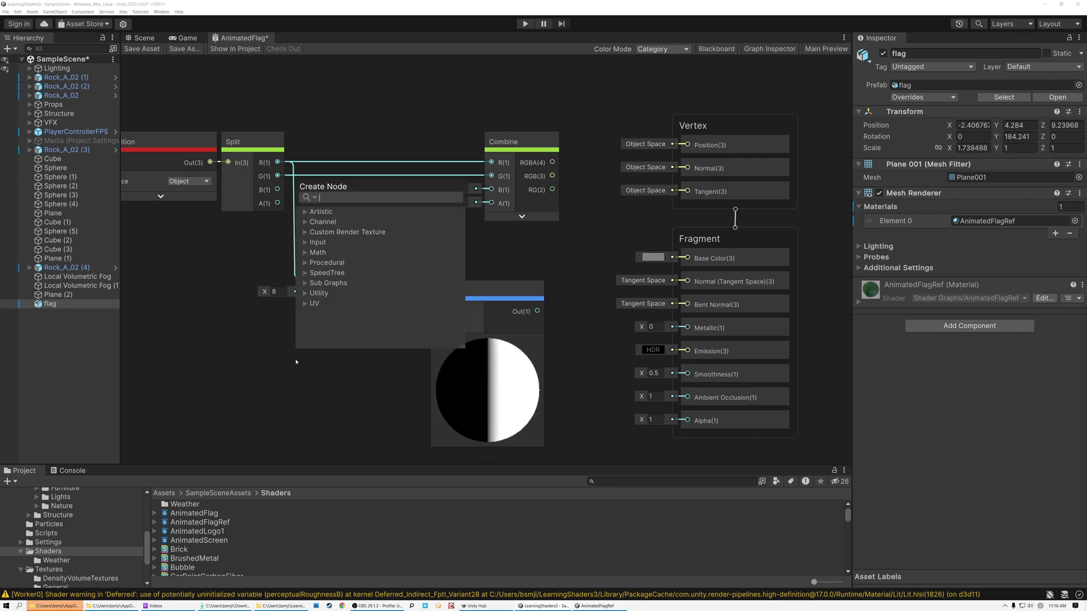
pyautogui.write('time')
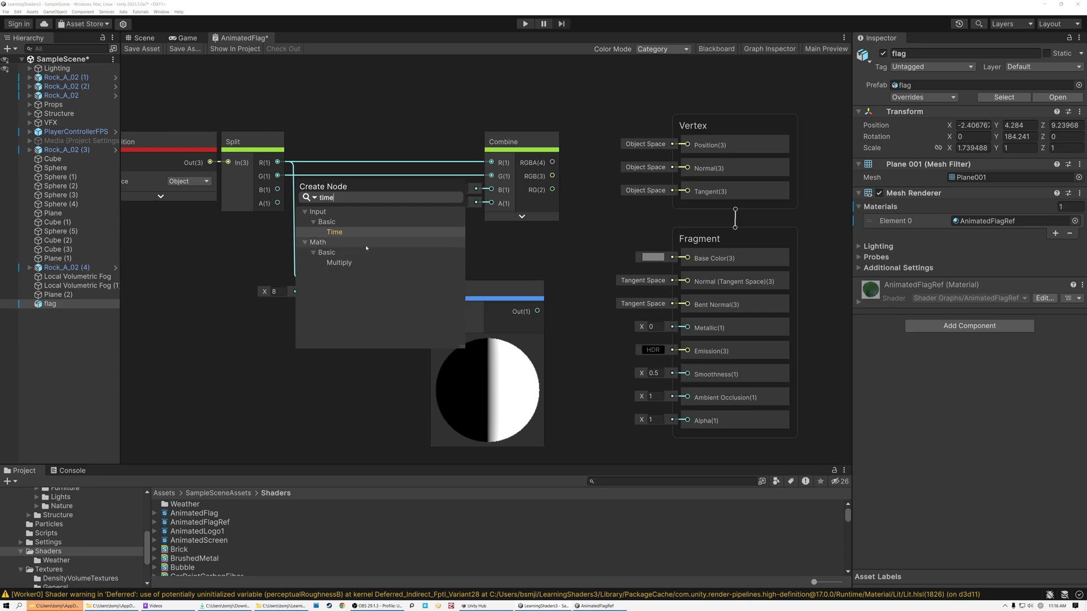
pyautogui.click(335, 233)
pyautogui.moveTo(346, 397); pyautogui.dragTo(275, 371)
pyautogui.write('mu')
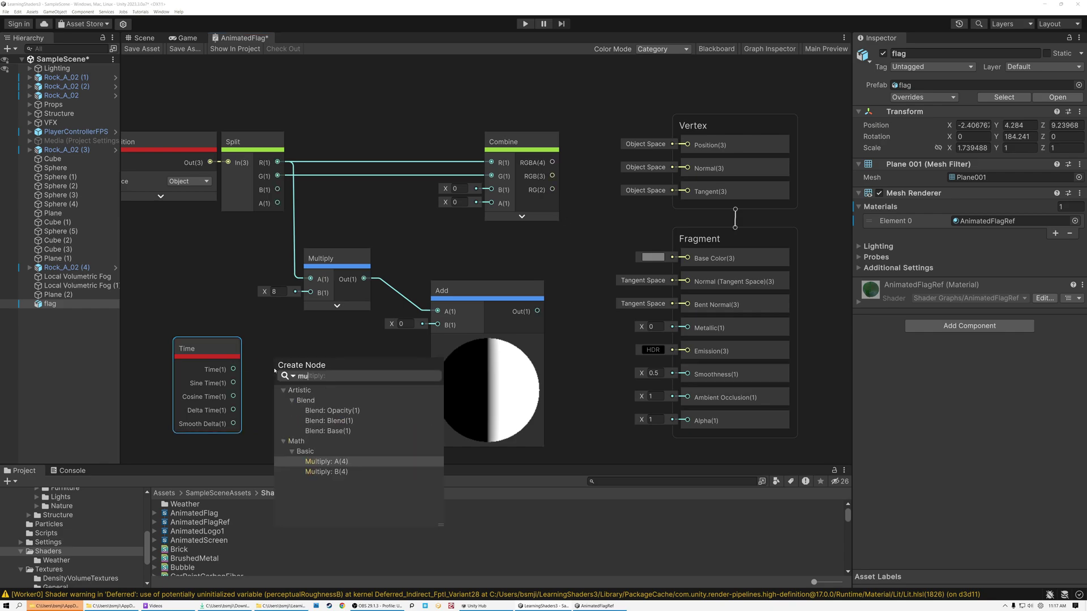
pyautogui.write('l')
pyautogui.press('Return')
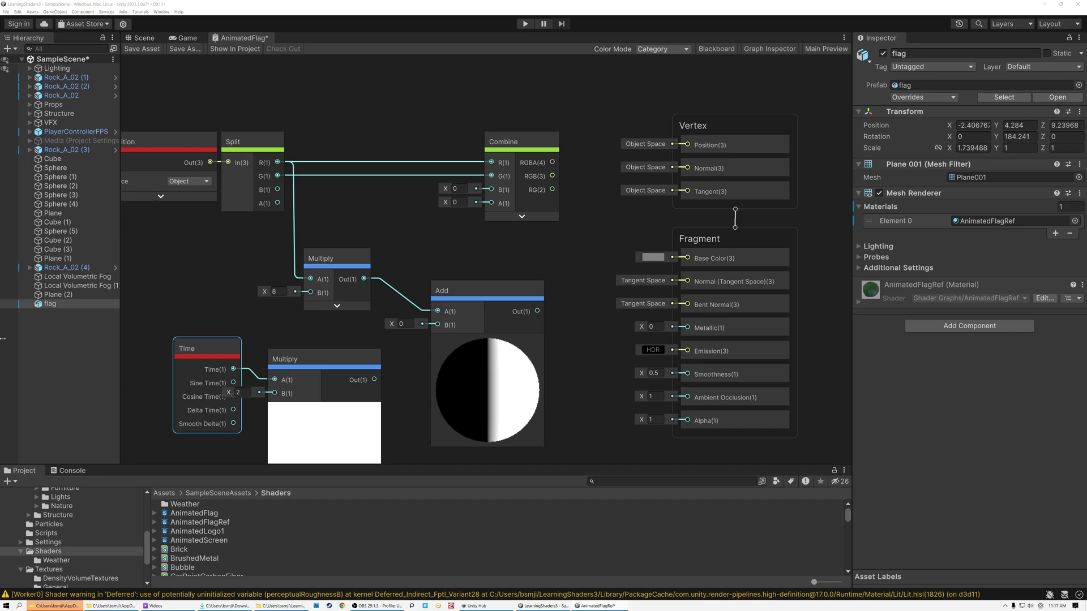
# Set B of the Time node's Multiply to 8, feed its output into Add's B input, and collapse its preview.
pyautogui.click(243, 393)
pyautogui.click(232, 351)
pyautogui.moveTo(333, 409); pyautogui.dragTo(438, 324)
pyautogui.click(296, 400)
pyautogui.click(245, 143)
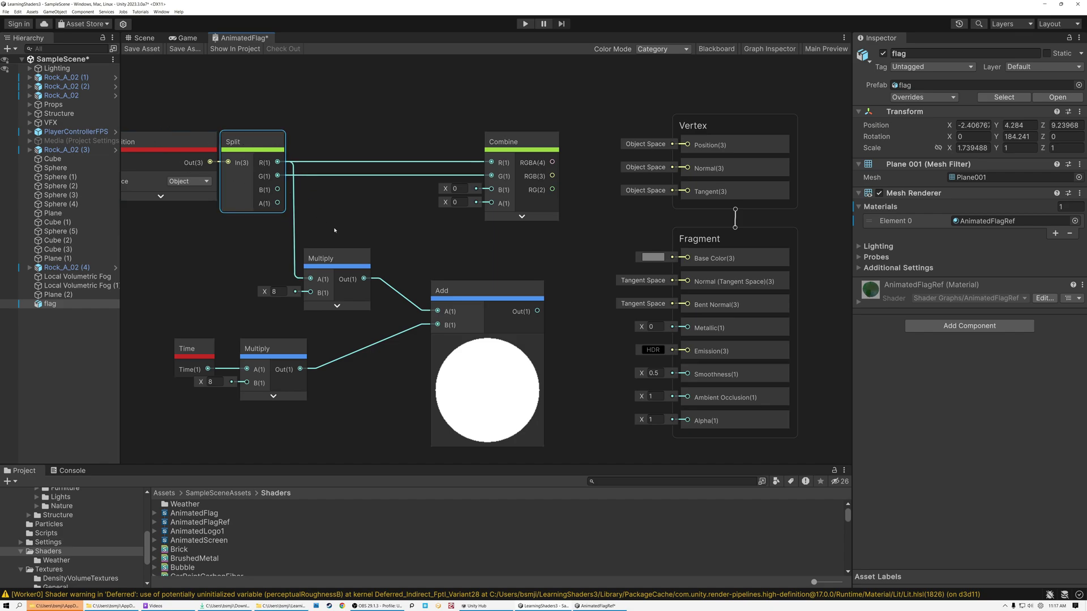
# Move the Time node and its Multiply below the first Multiply, and collapse the Add node and bring it closer.
pyautogui.moveTo(170, 329); pyautogui.dragTo(315, 405)
pyautogui.moveTo(267, 352); pyautogui.dragTo(330, 334)
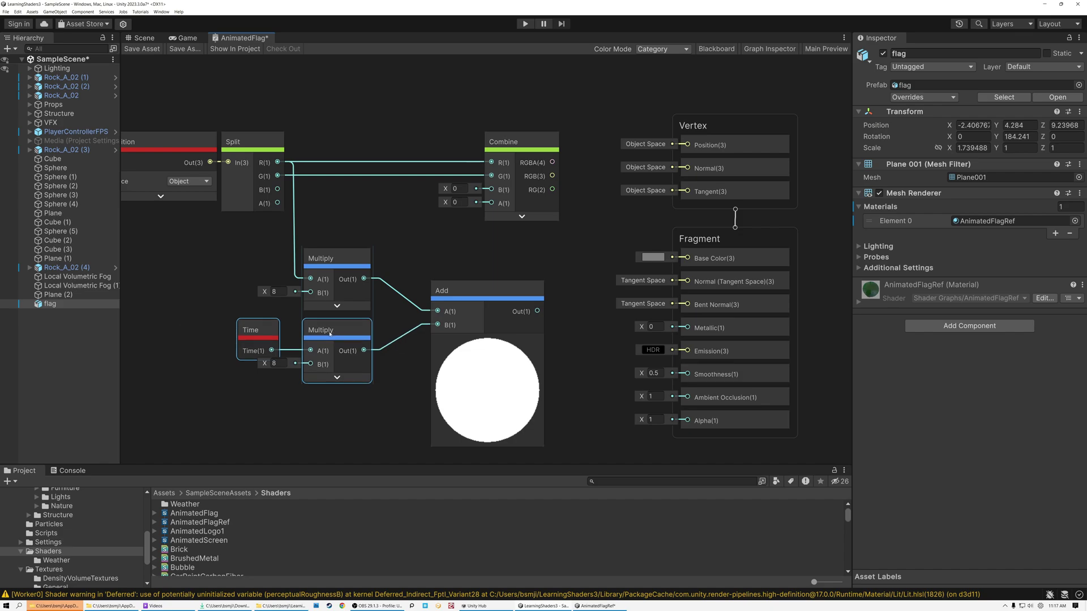
pyautogui.click(487, 342)
pyautogui.moveTo(447, 291); pyautogui.dragTo(417, 292)
# Feed the Add output into a new Sine node, collapse its preview, and place it beside Add.
pyautogui.click(145, 37)
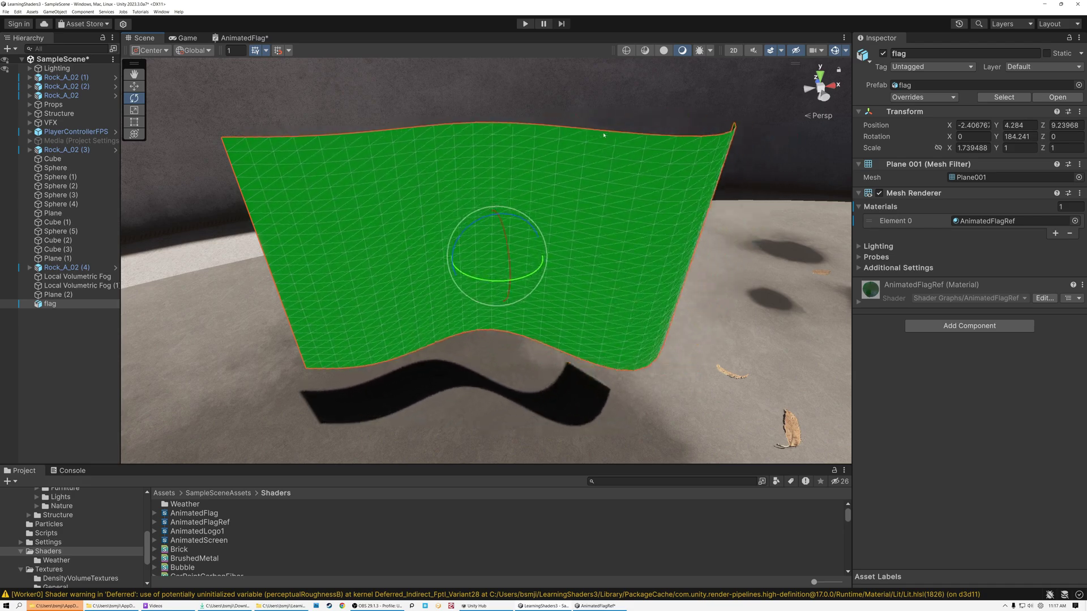
pyautogui.click(225, 39)
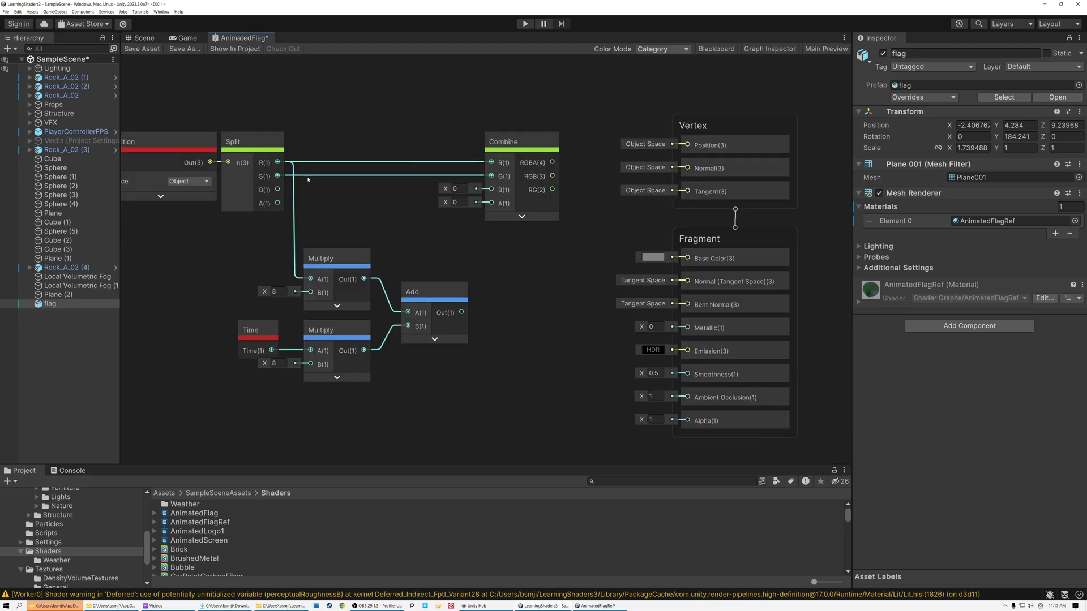
pyautogui.click(143, 38)
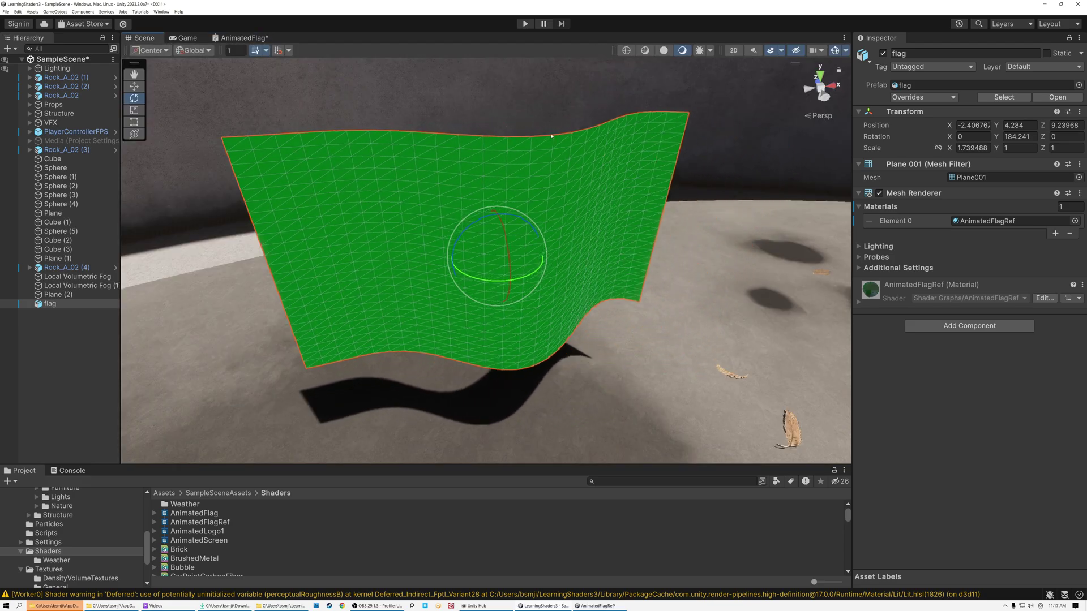
pyautogui.click(239, 39)
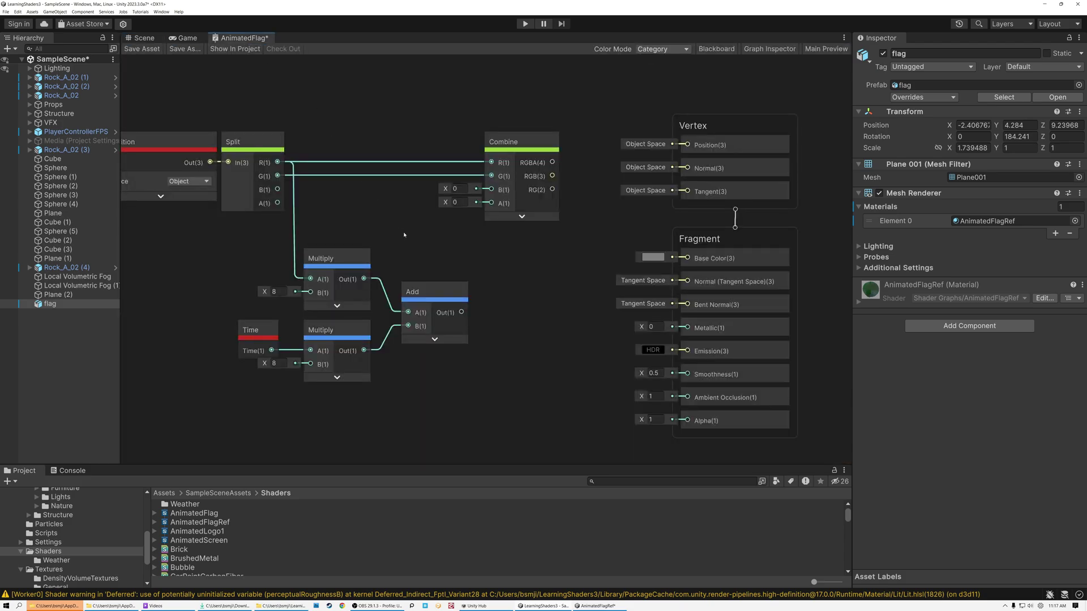
pyautogui.moveTo(431, 292); pyautogui.dragTo(419, 292)
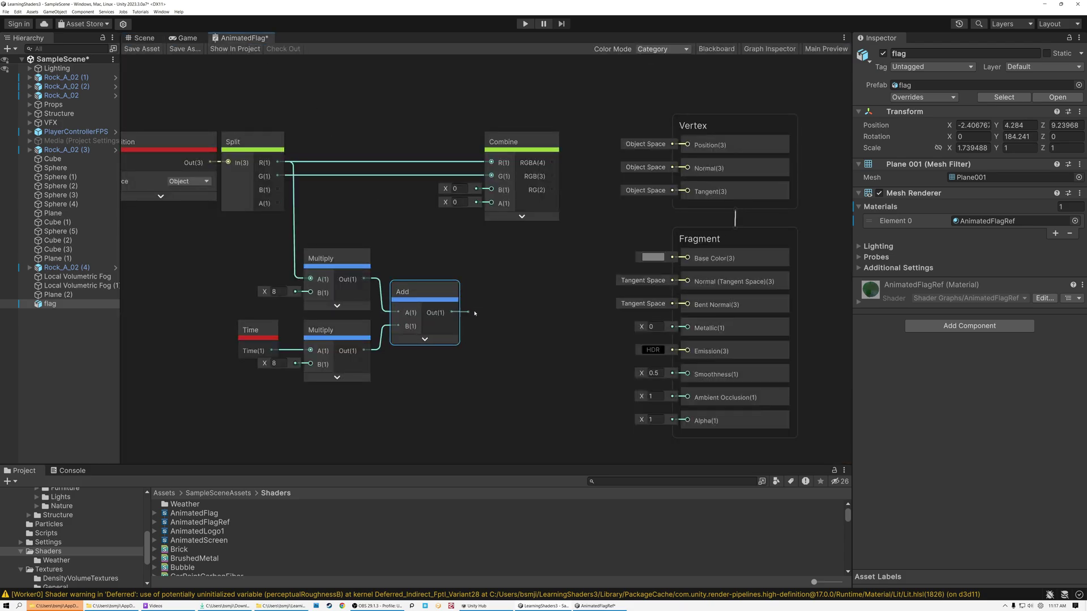
pyautogui.moveTo(475, 313); pyautogui.dragTo(490, 312)
pyautogui.write('sine')
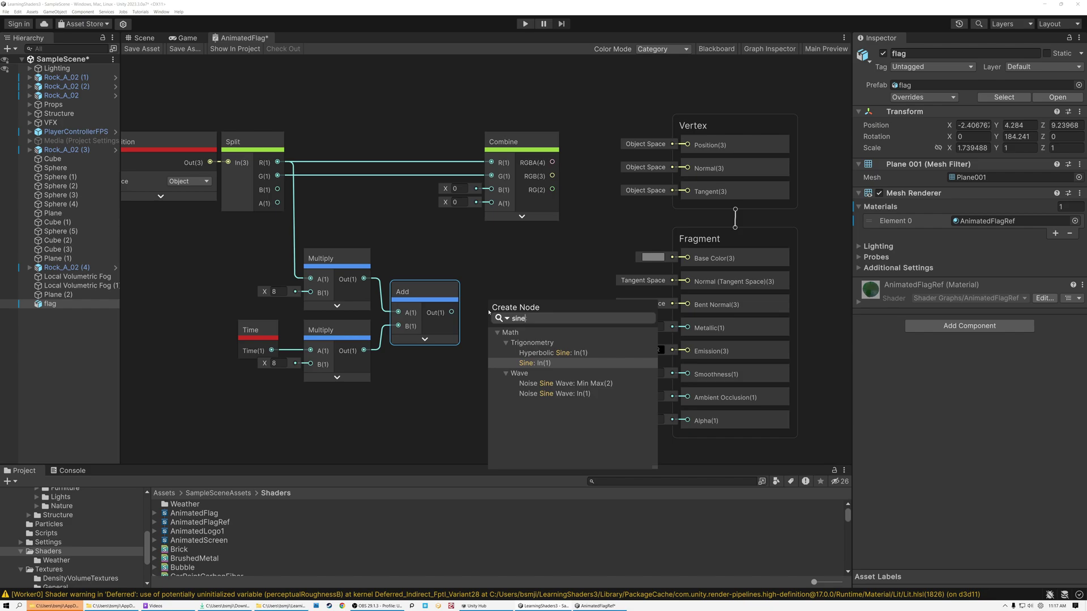
pyautogui.doubleClick(538, 352)
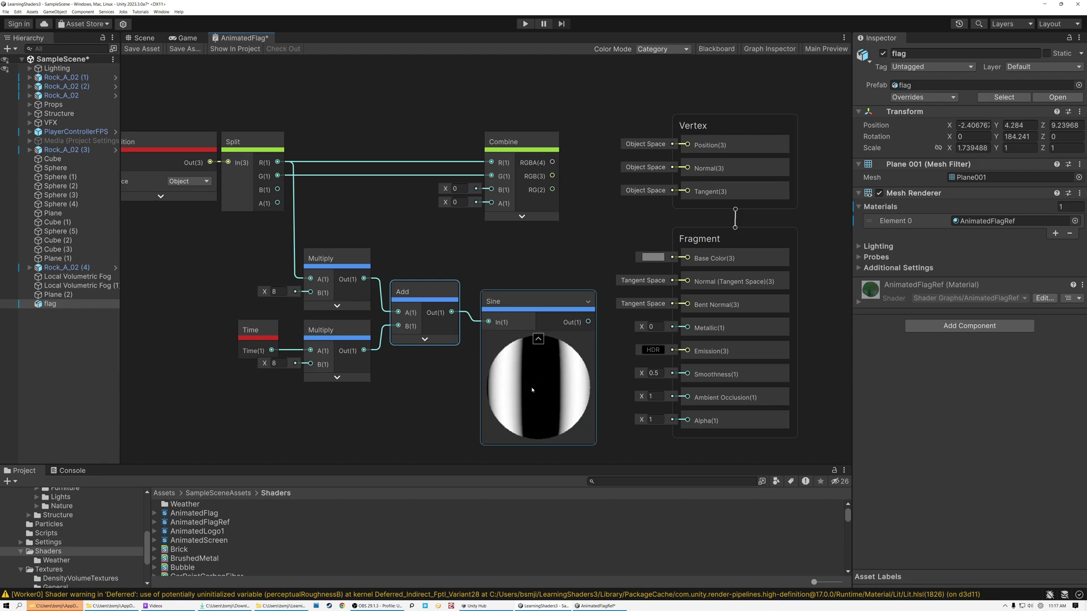
pyautogui.click(537, 338)
pyautogui.moveTo(536, 331); pyautogui.dragTo(524, 321)
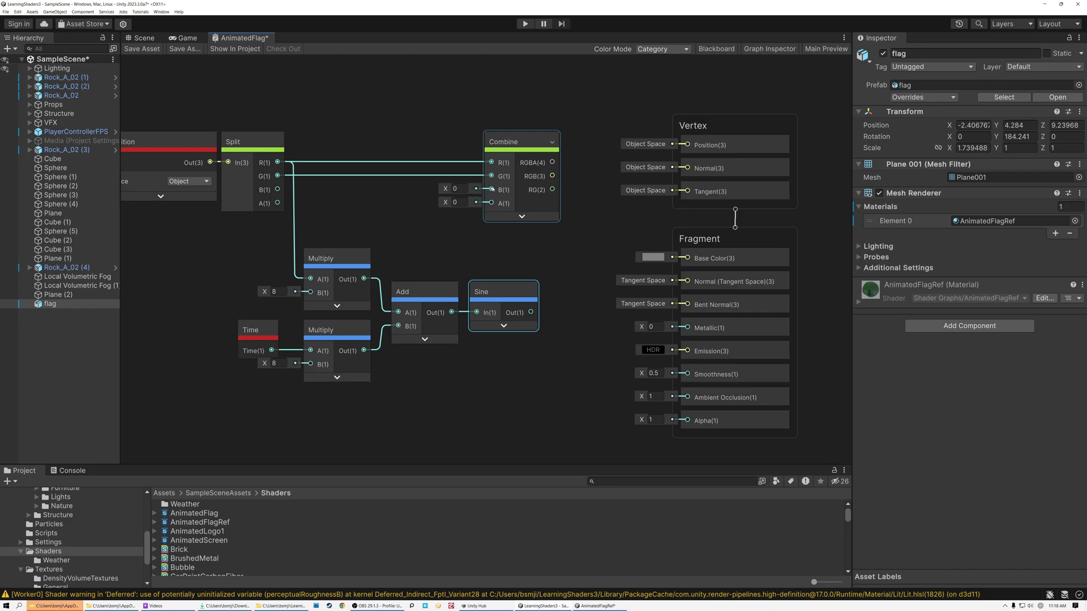
# Connect the Sine output to Combine's B input and shift the wave nodes slightly away from Combine.
pyautogui.moveTo(531, 312); pyautogui.dragTo(491, 190)
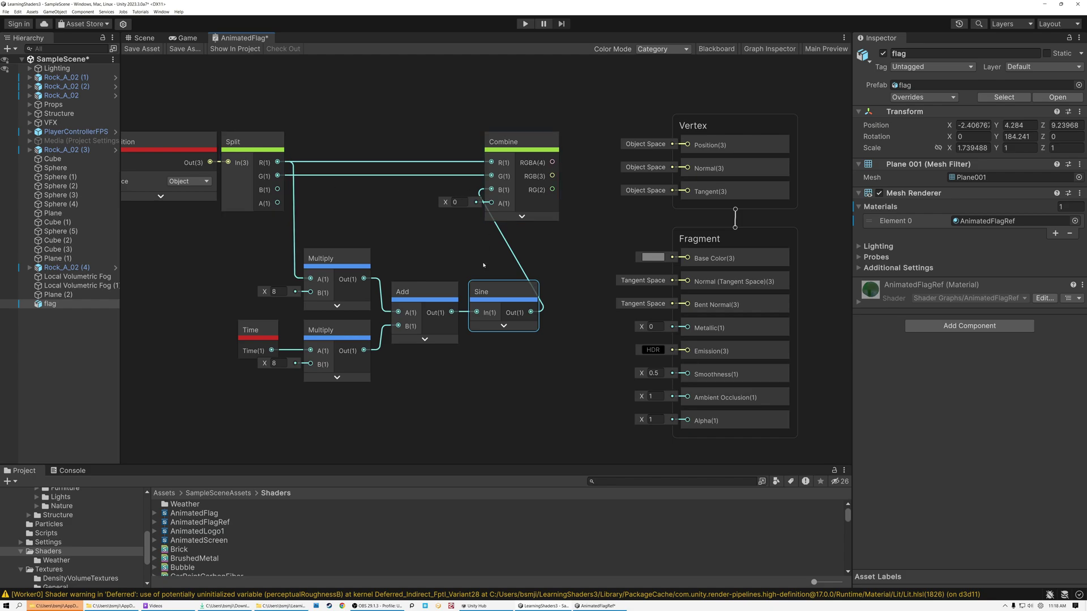
pyautogui.moveTo(218, 393); pyautogui.dragTo(544, 240)
pyautogui.moveTo(492, 301); pyautogui.dragTo(471, 301)
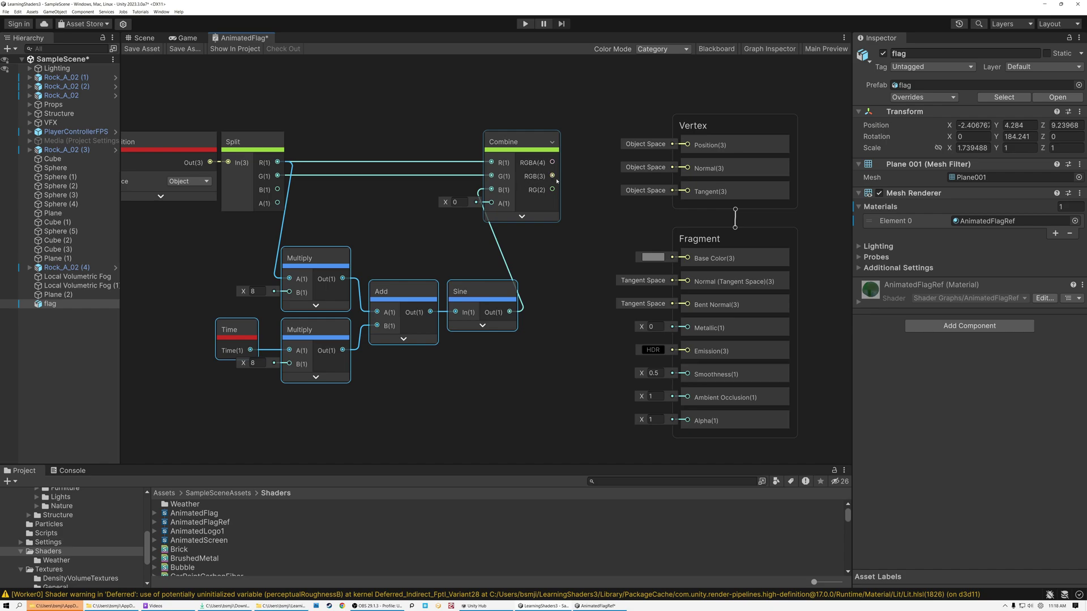
# Connect Combine's RGB output to the Vertex Position input and align the node group with it.
pyautogui.moveTo(553, 176); pyautogui.dragTo(688, 145)
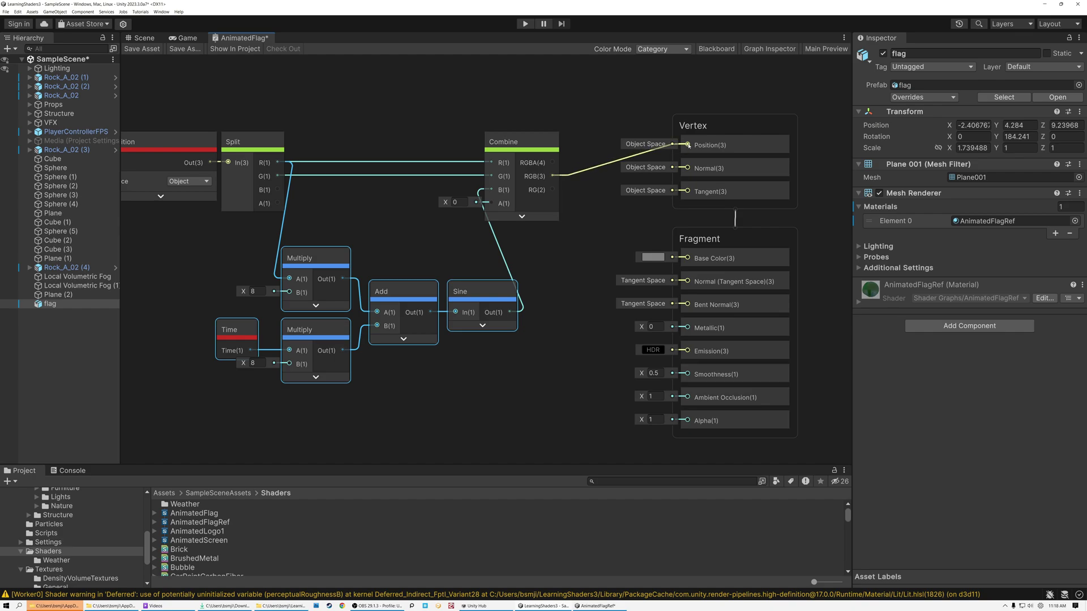
pyautogui.hotkey('ctrl', 'a')
pyautogui.moveTo(488, 300); pyautogui.dragTo(515, 269)
pyautogui.click(564, 228)
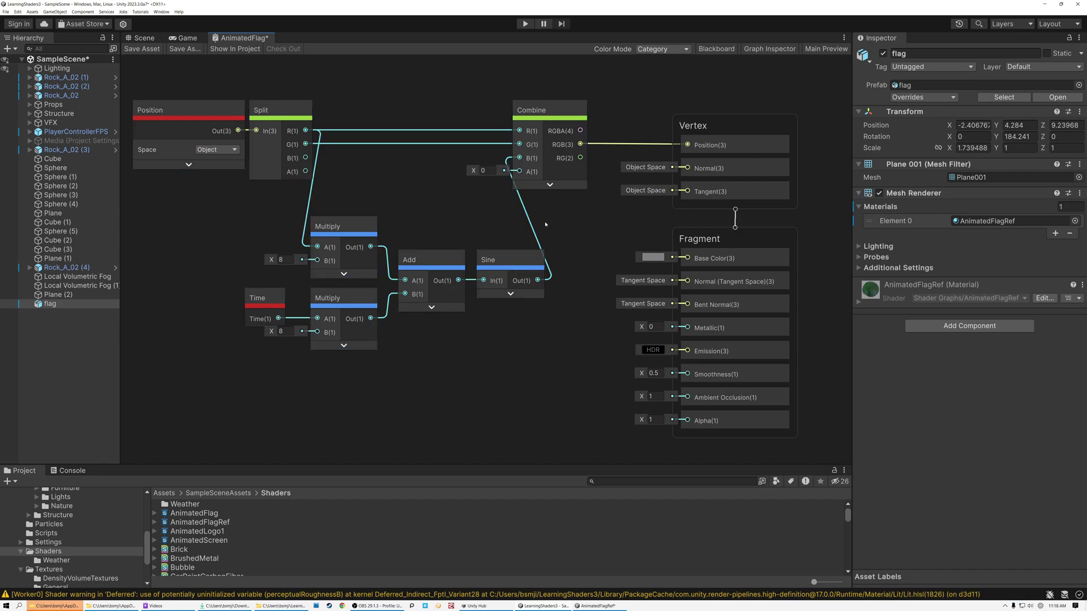
# Save the shader graph and apply the AnimatedFlag material to the flag in the scene.
pyautogui.click(143, 50)
pyautogui.click(142, 38)
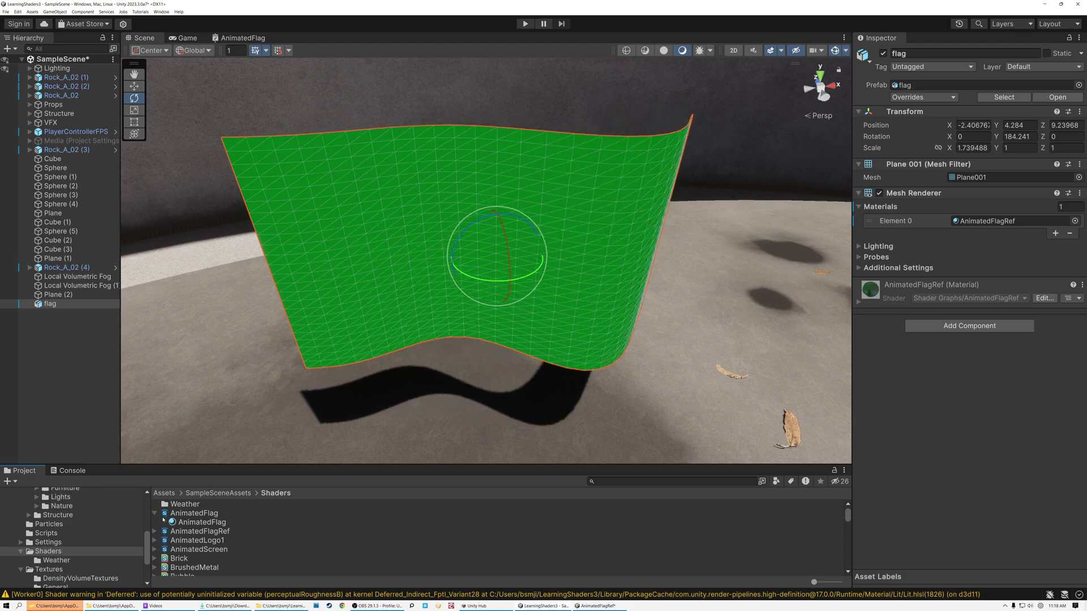
pyautogui.click(155, 513)
pyautogui.moveTo(349, 416); pyautogui.dragTo(390, 291)
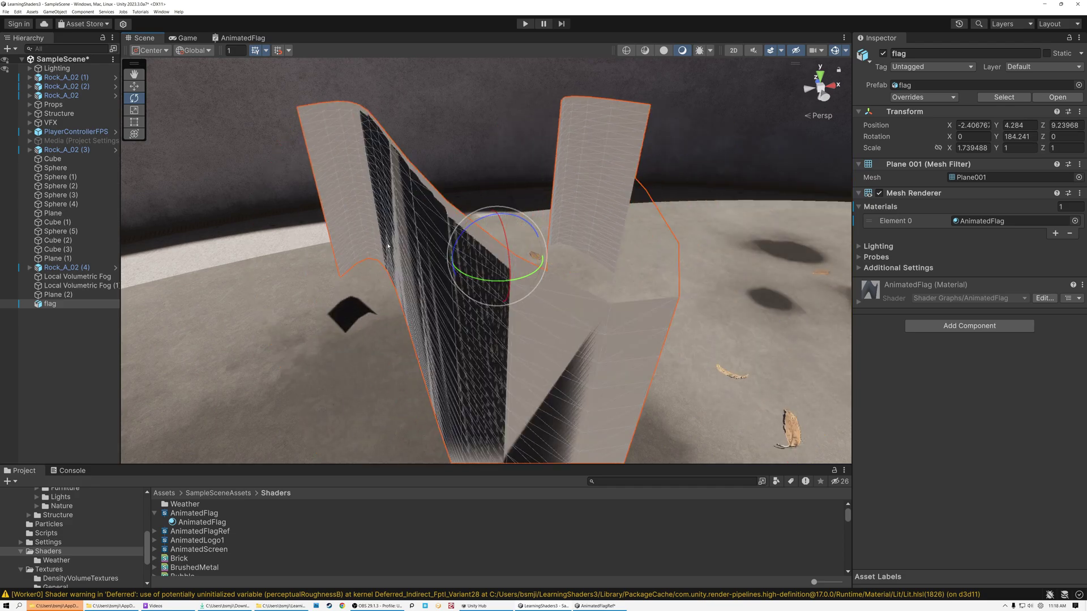
# Back in the AnimatedFlag graph, move the Time, Multiply, Add and Sine nodes together to make room after Sine.
pyautogui.click(239, 37)
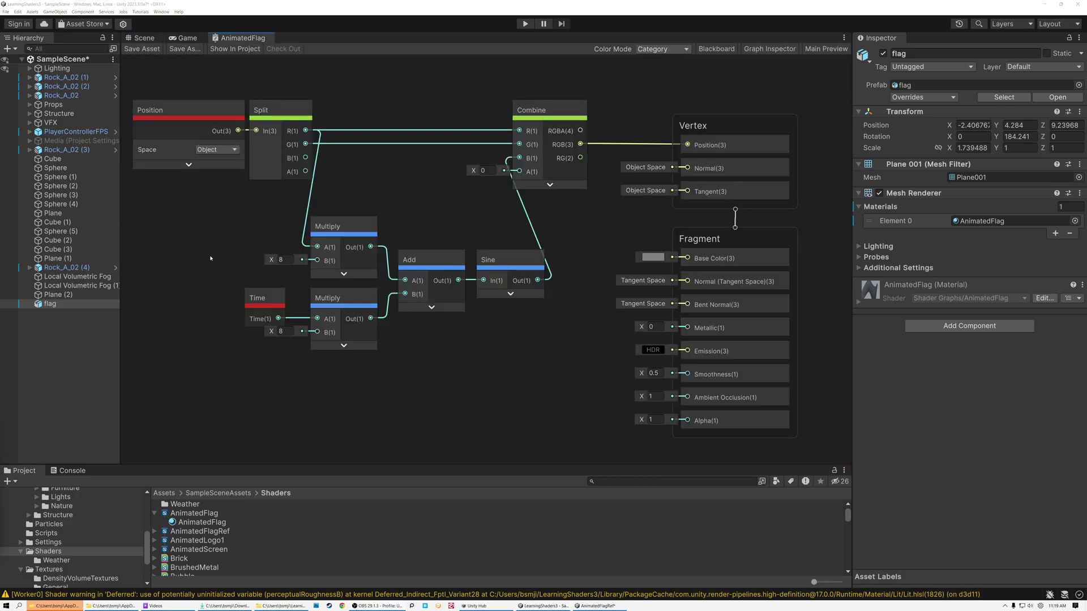
pyautogui.moveTo(493, 342); pyautogui.dragTo(493, 343)
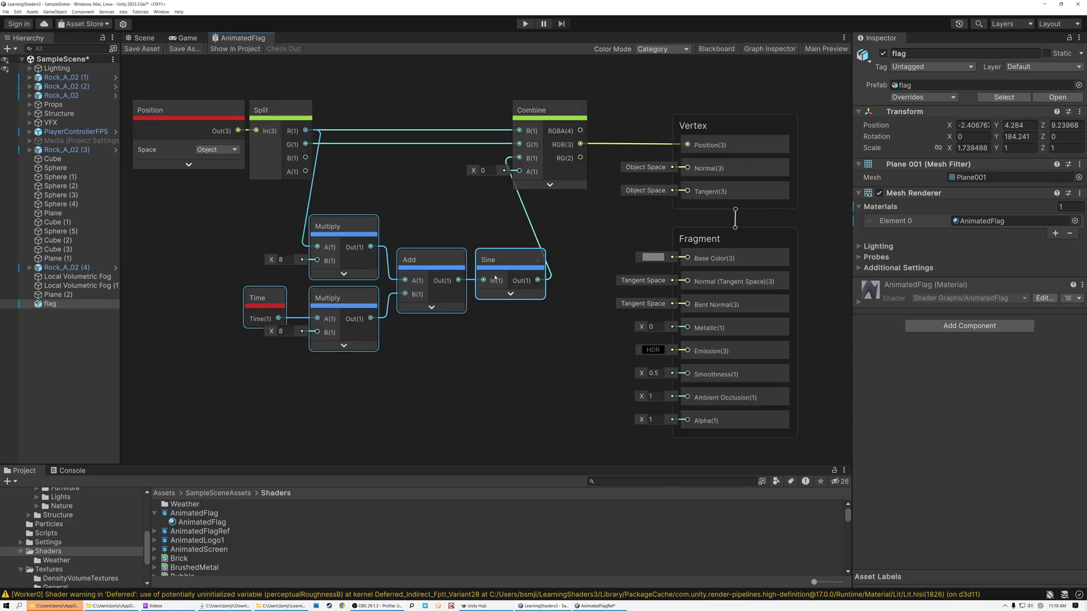
pyautogui.moveTo(501, 268); pyautogui.dragTo(424, 275)
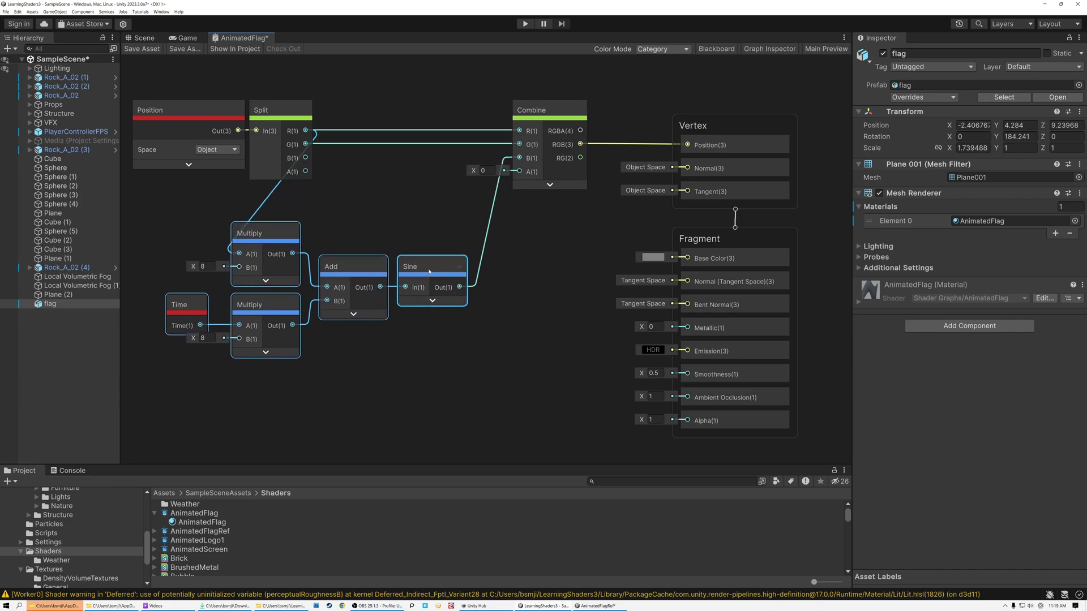
# Feed the Sine output into input A of a new Multiply node with B set to 0.3.
pyautogui.click(486, 295)
pyautogui.moveTo(459, 288); pyautogui.dragTo(516, 291)
pyautogui.write('mul')
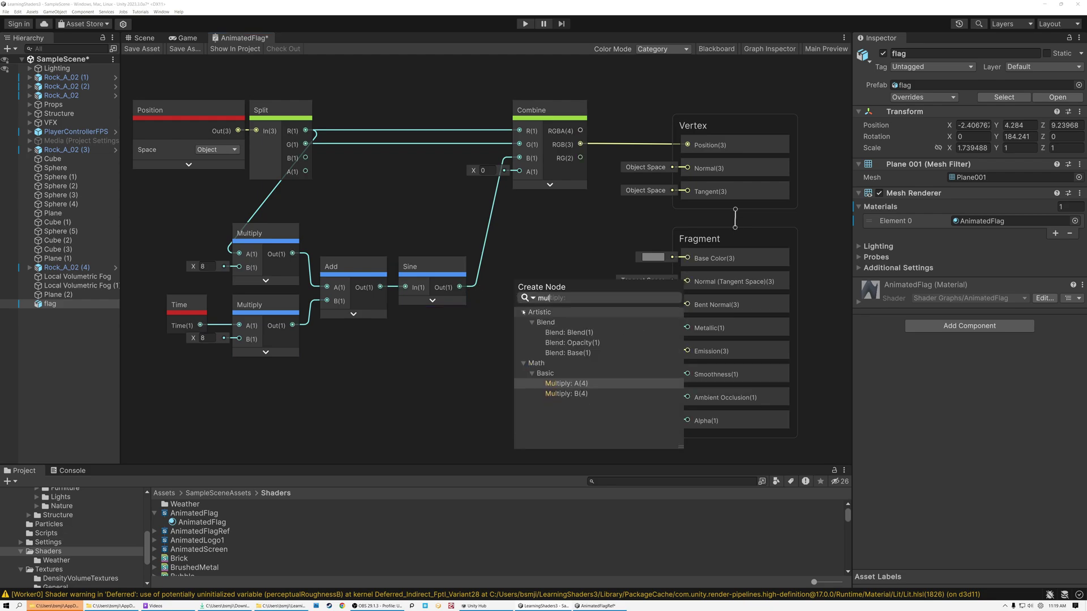
pyautogui.click(562, 385)
pyautogui.moveTo(533, 283); pyautogui.dragTo(519, 268)
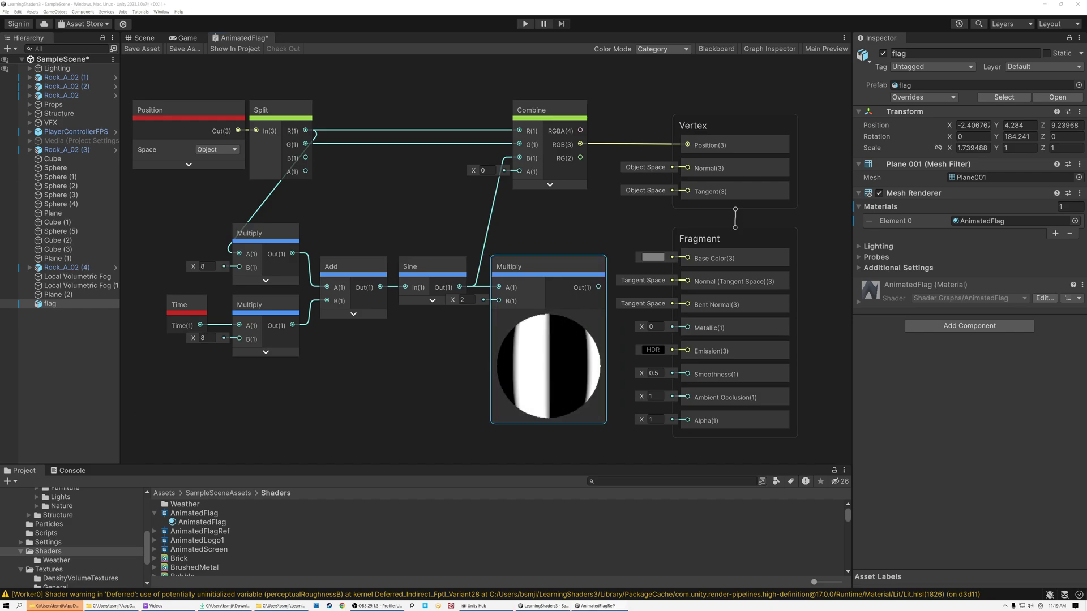
pyautogui.click(470, 301)
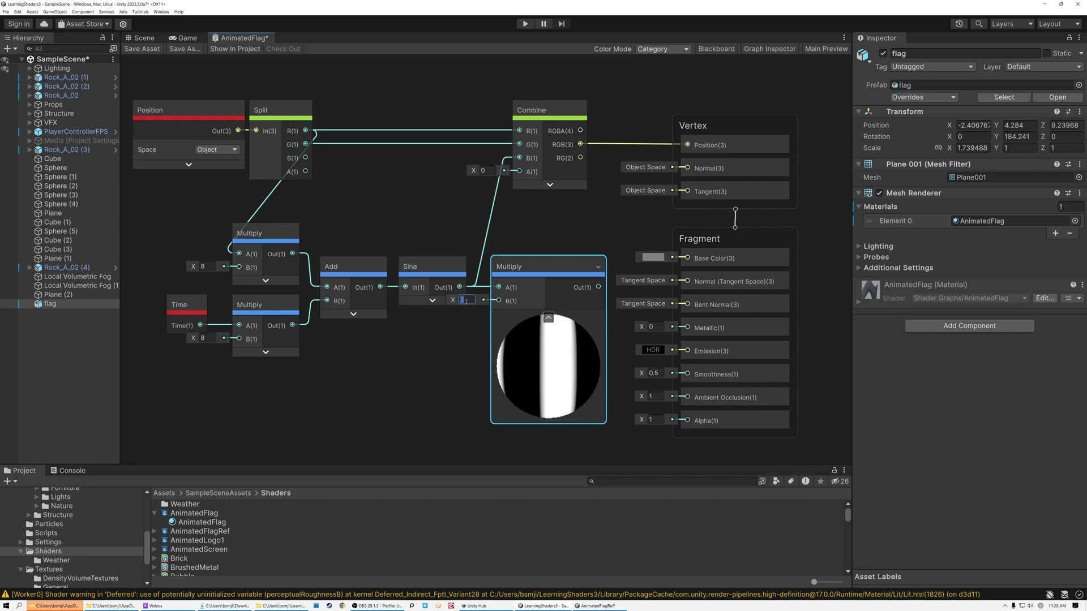
pyautogui.write('0.3')
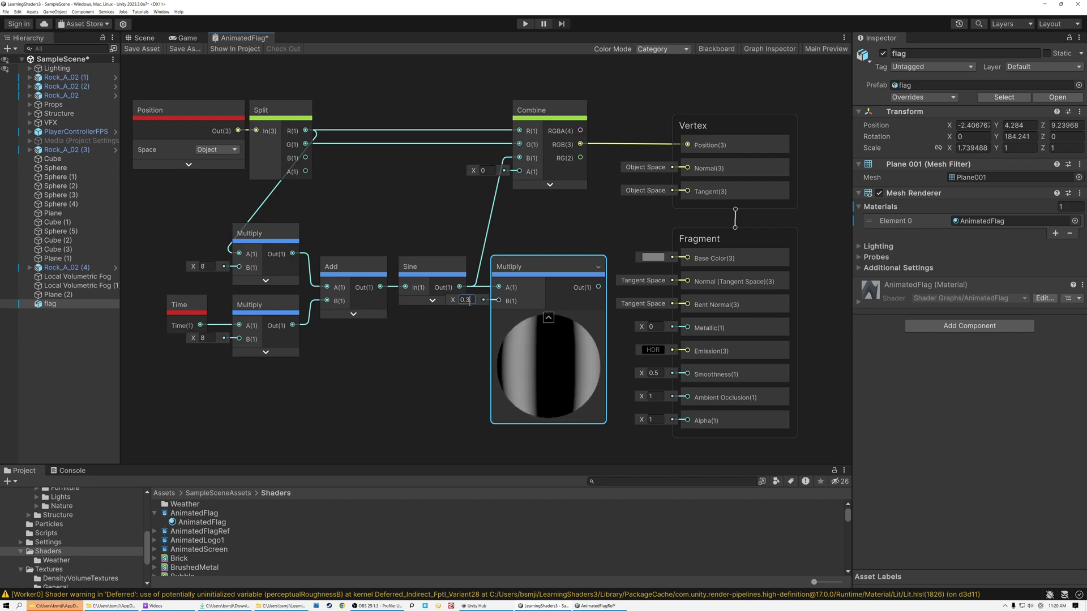
# Collapse the 0.3 Multiply node below Sine and connect its output to Combine's B input.
pyautogui.moveTo(519, 271); pyautogui.dragTo(507, 310)
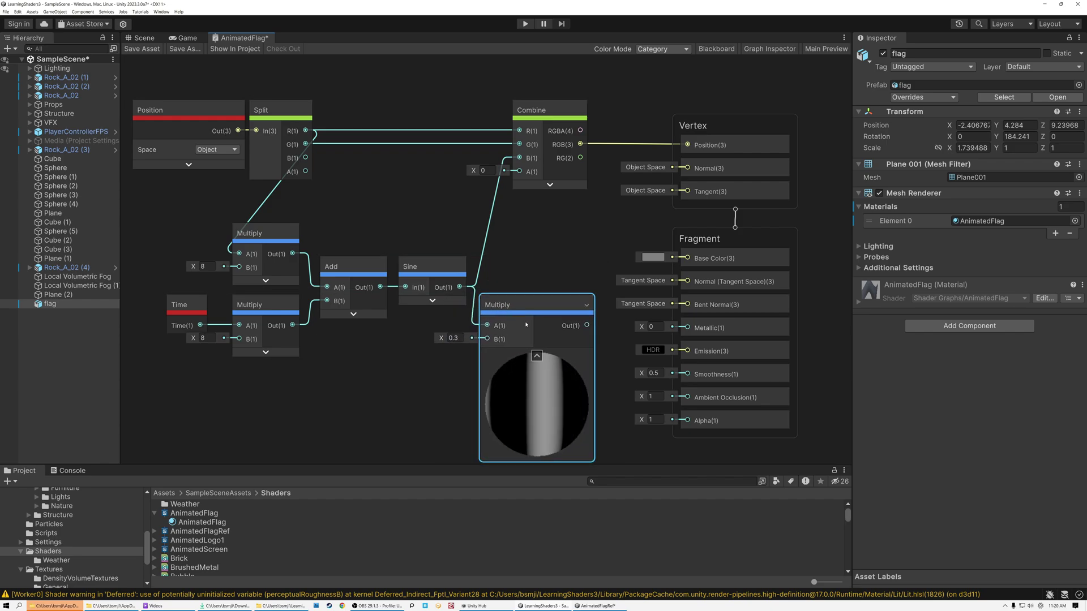
pyautogui.click(536, 356)
pyautogui.moveTo(542, 326); pyautogui.dragTo(519, 158)
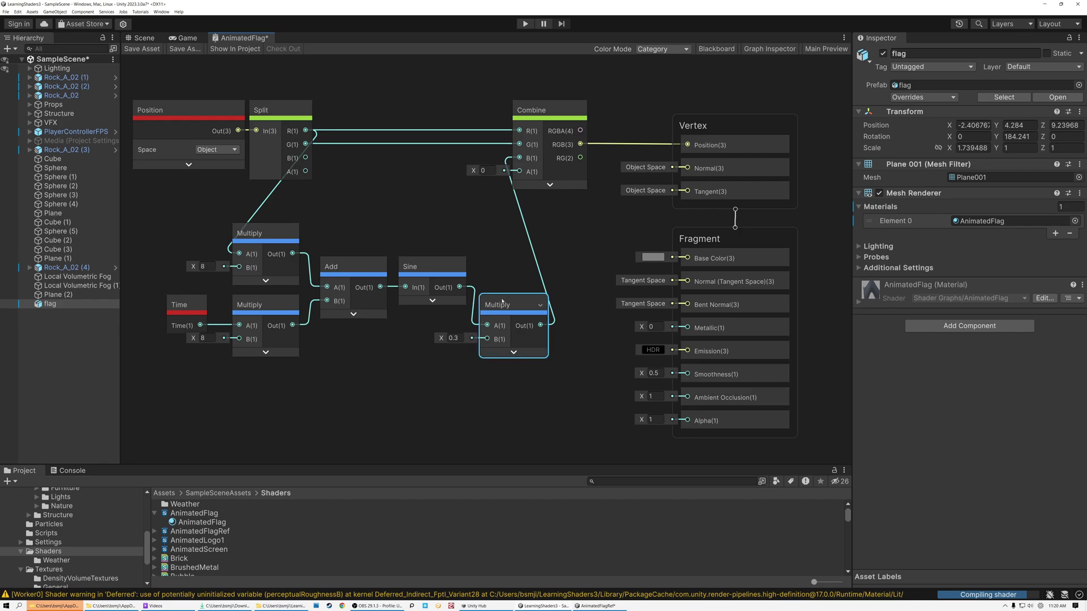
# Move the Time branch's Multiply node slightly lower and review the B values of all three Multiply nodes.
pyautogui.moveTo(433, 324); pyautogui.dragTo(502, 315, button='middle')
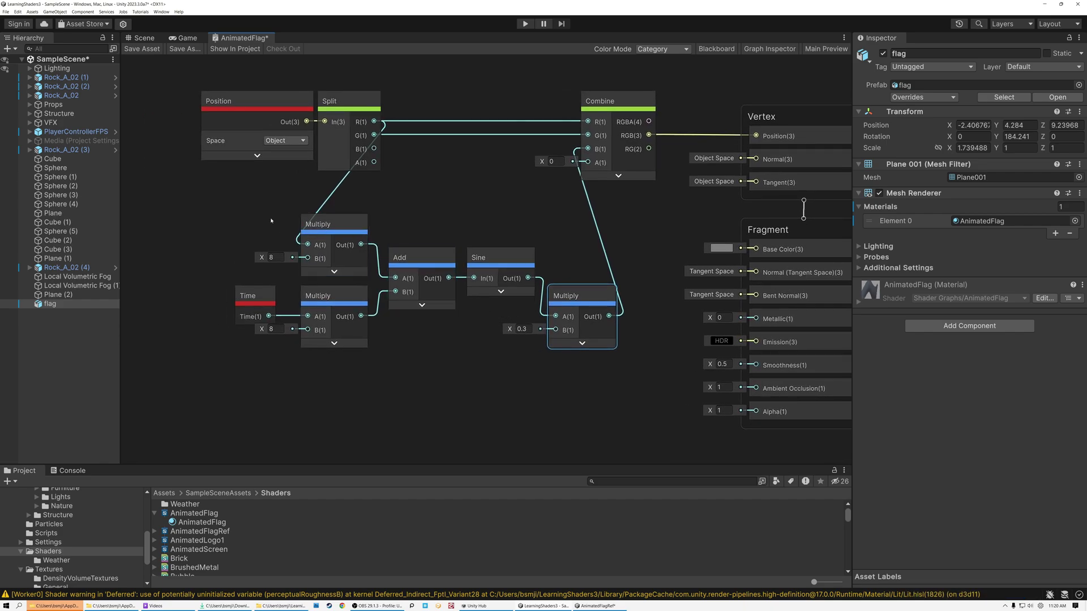
pyautogui.click(275, 257)
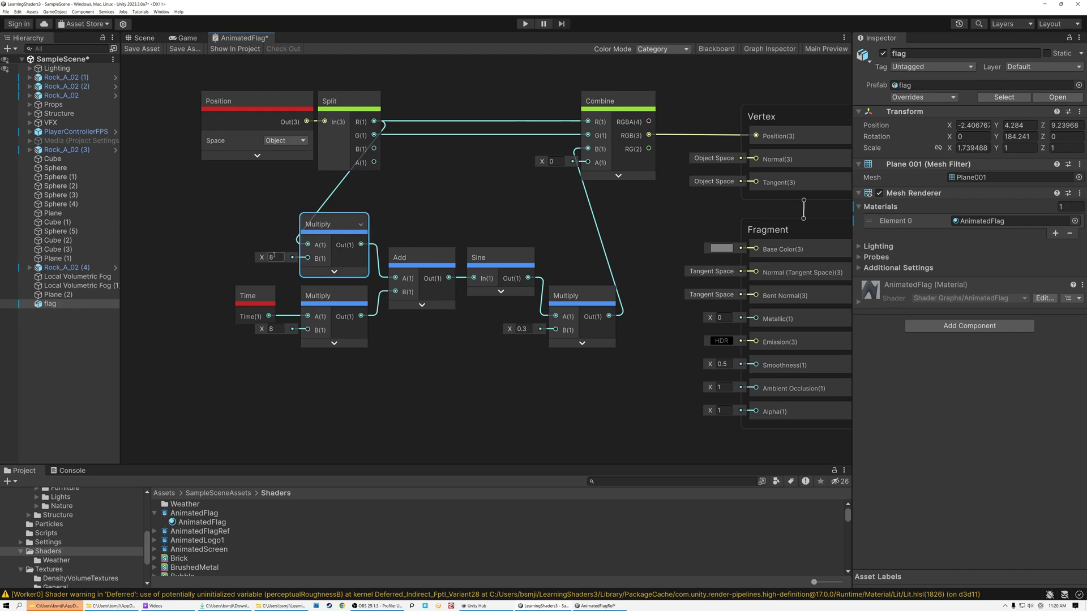
pyautogui.moveTo(325, 296); pyautogui.dragTo(326, 311)
pyautogui.click(274, 343)
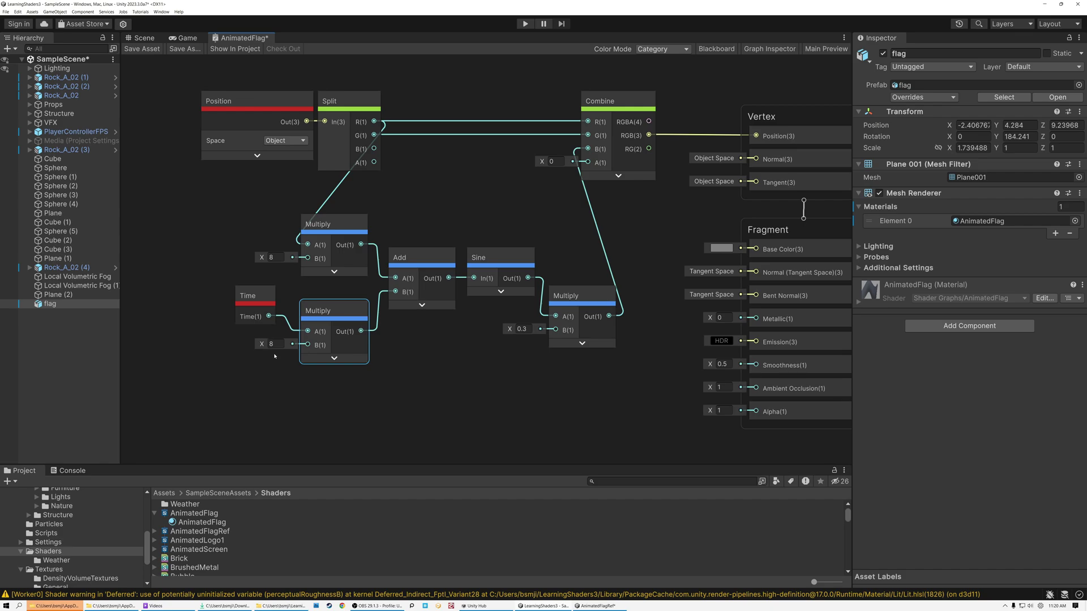
pyautogui.click(587, 297)
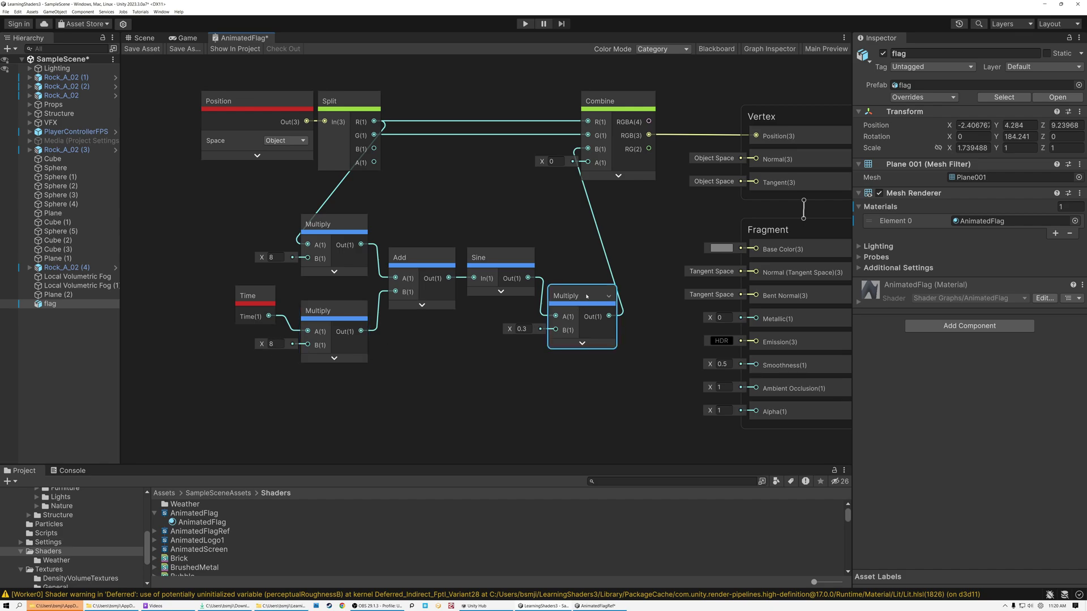
pyautogui.click(521, 327)
pyautogui.press('Return')
# Save the shader graph and inspect the flag's wave from another angle in the scene.
pyautogui.click(142, 49)
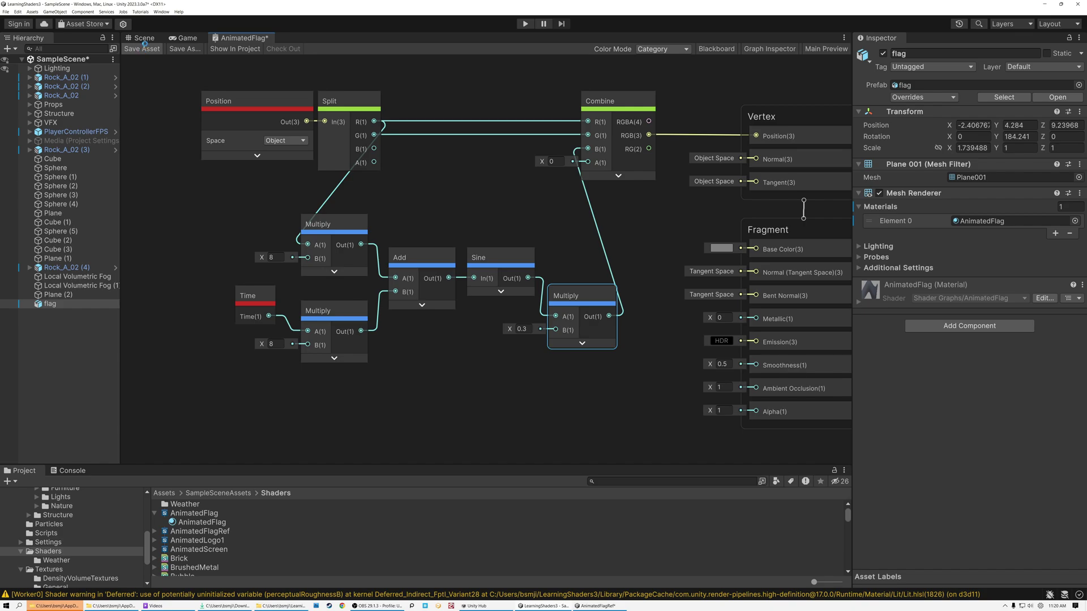
pyautogui.click(143, 39)
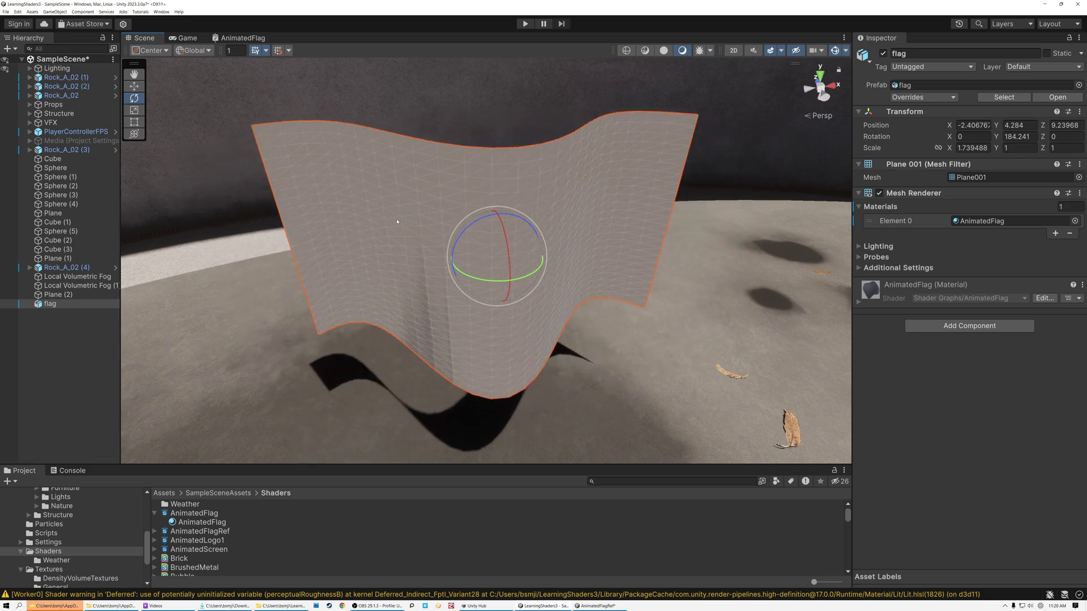
pyautogui.keyDown('alt'); pyautogui.moveTo(397, 222); pyautogui.dragTo(288, 178); pyautogui.keyUp('alt')
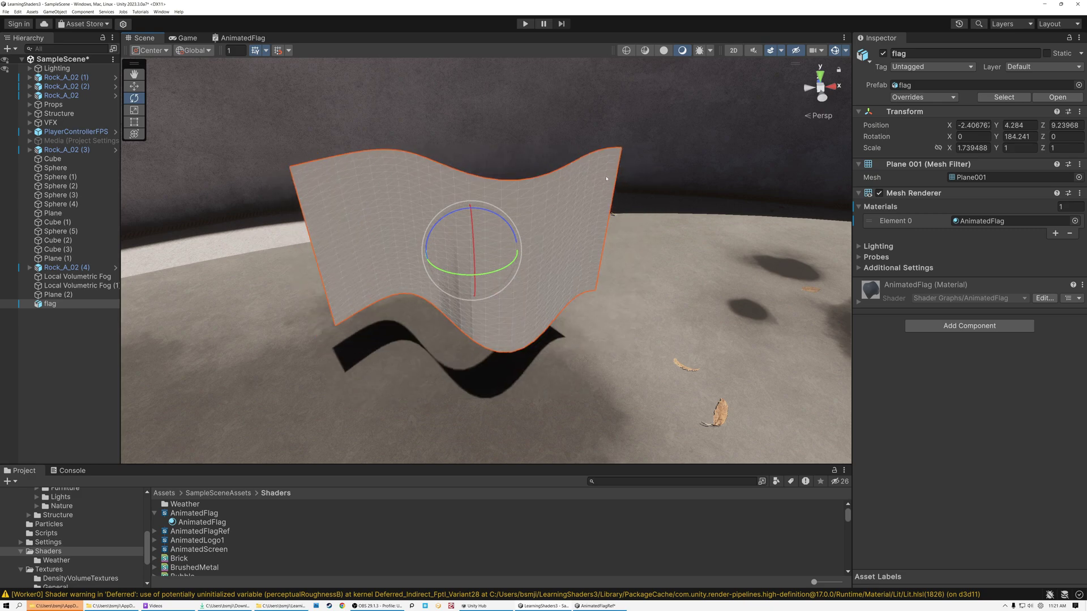
# Move the 0.3 Multiply node well below Sine to free up space, and check the flag's edge in the scene.
pyautogui.click(239, 38)
pyautogui.moveTo(476, 385); pyautogui.dragTo(499, 324, button='middle')
pyautogui.moveTo(578, 228); pyautogui.dragTo(581, 308)
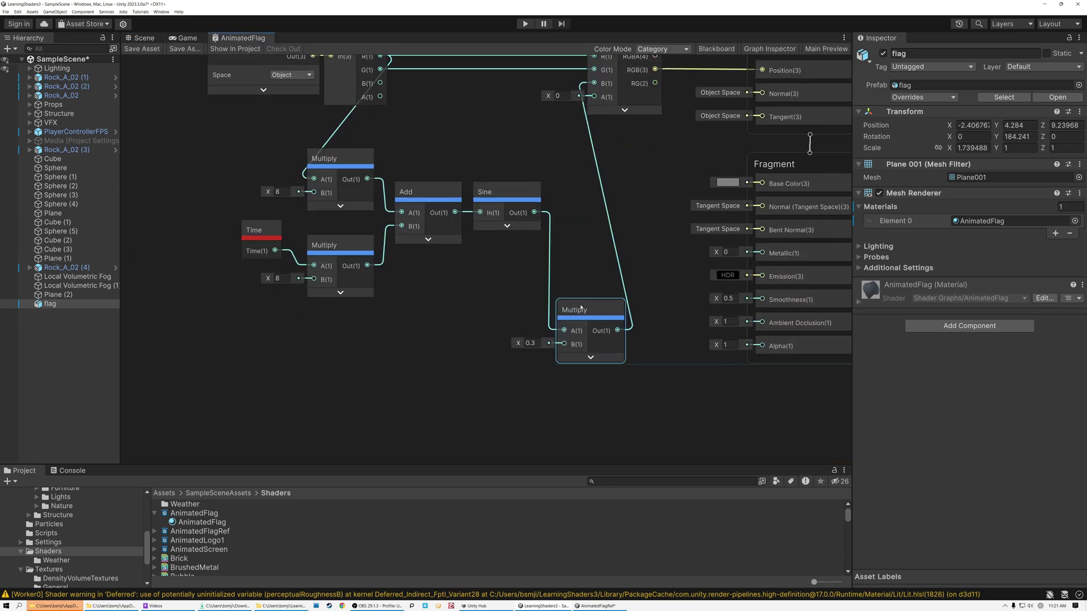
pyautogui.moveTo(377, 330); pyautogui.dragTo(400, 357, button='middle')
pyautogui.moveTo(358, 210); pyautogui.dragTo(358, 187, button='middle')
pyautogui.scroll(1, 358, 182)
pyautogui.moveTo(159, 72); pyautogui.dragTo(303, 104)
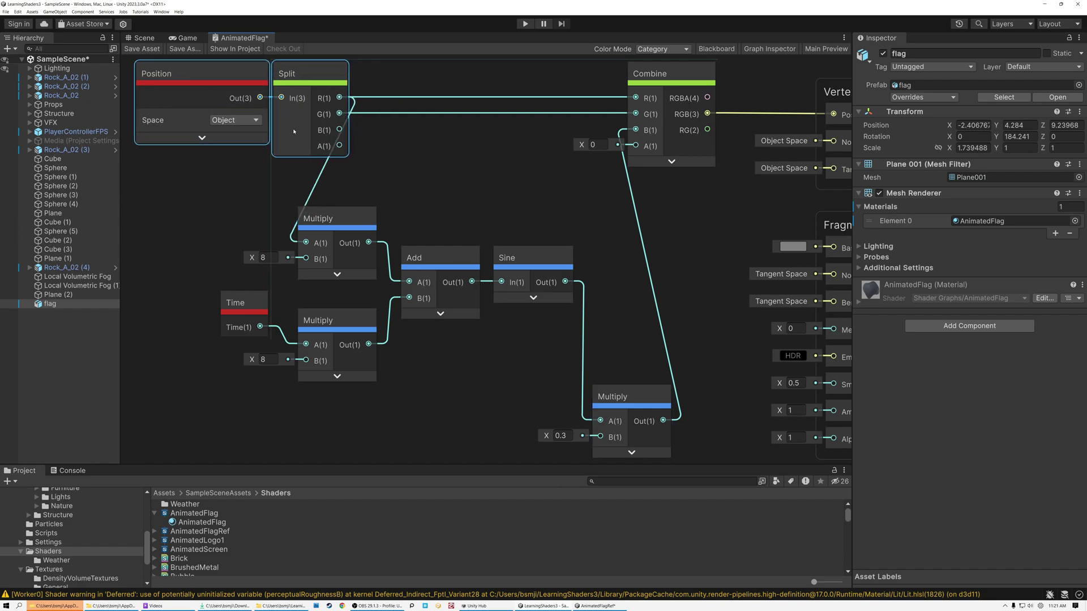
pyautogui.click(143, 38)
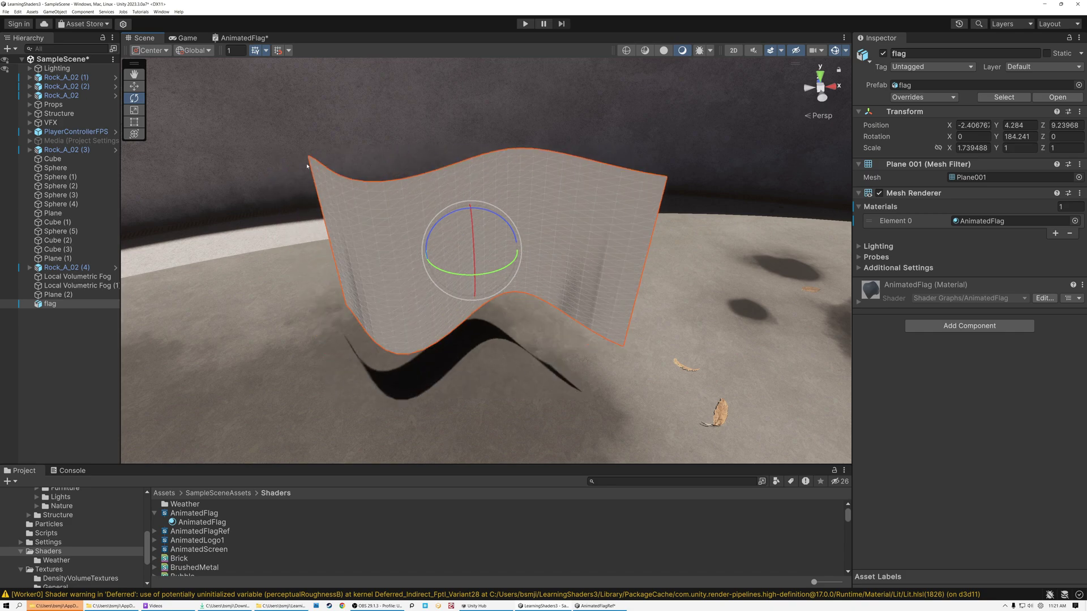
# Feed Split's R output into a new Negate node and connect Negate's output to a new Saturate node below the Time branch.
pyautogui.click(240, 38)
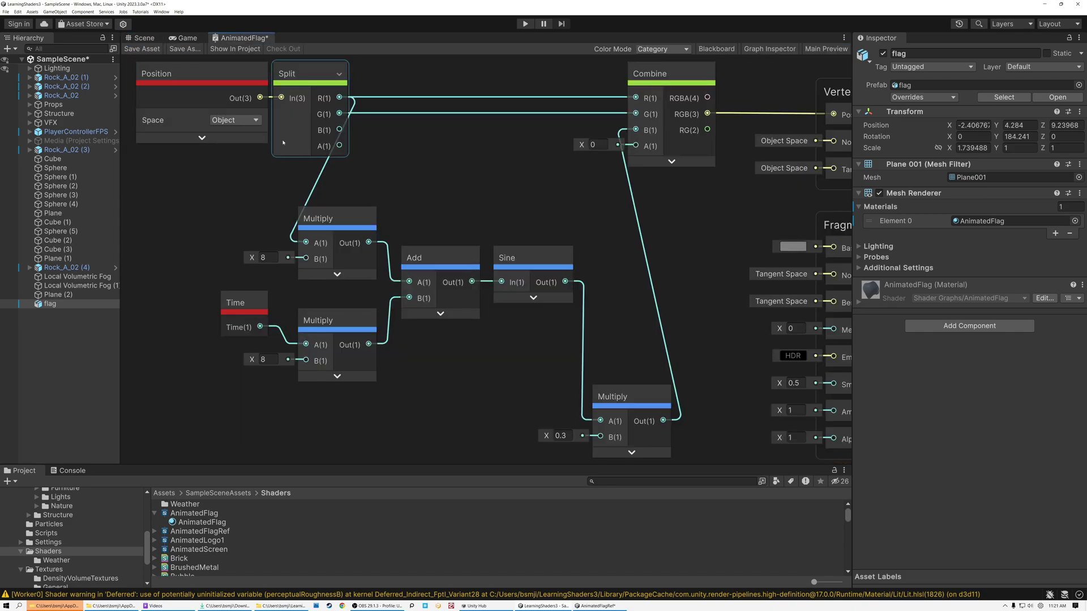
pyautogui.scroll(-2, 372, 63)
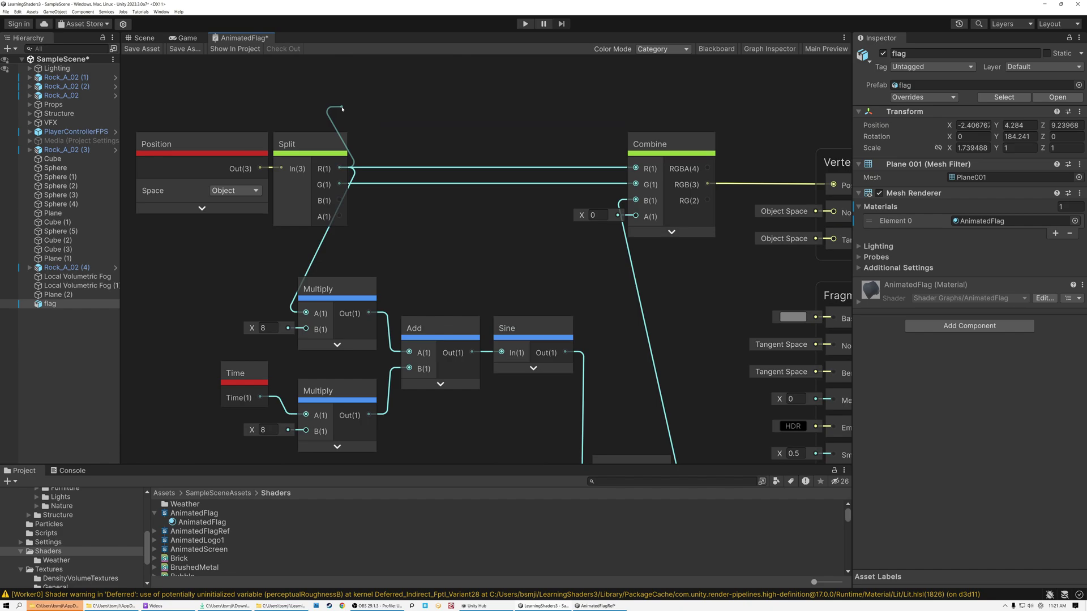
pyautogui.press('space')
pyautogui.write('neg')
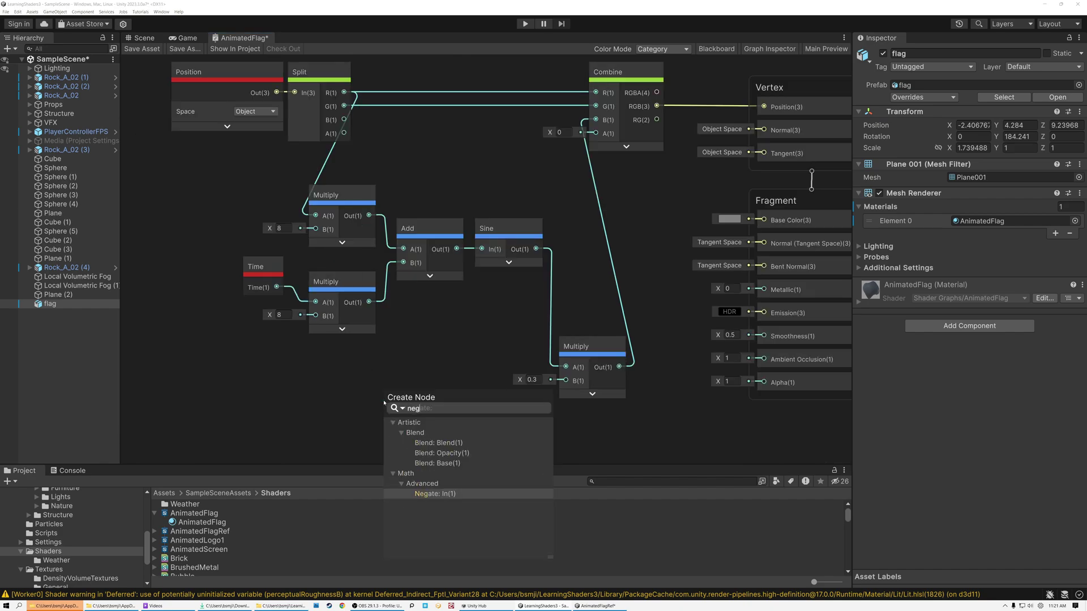
pyautogui.press('Return')
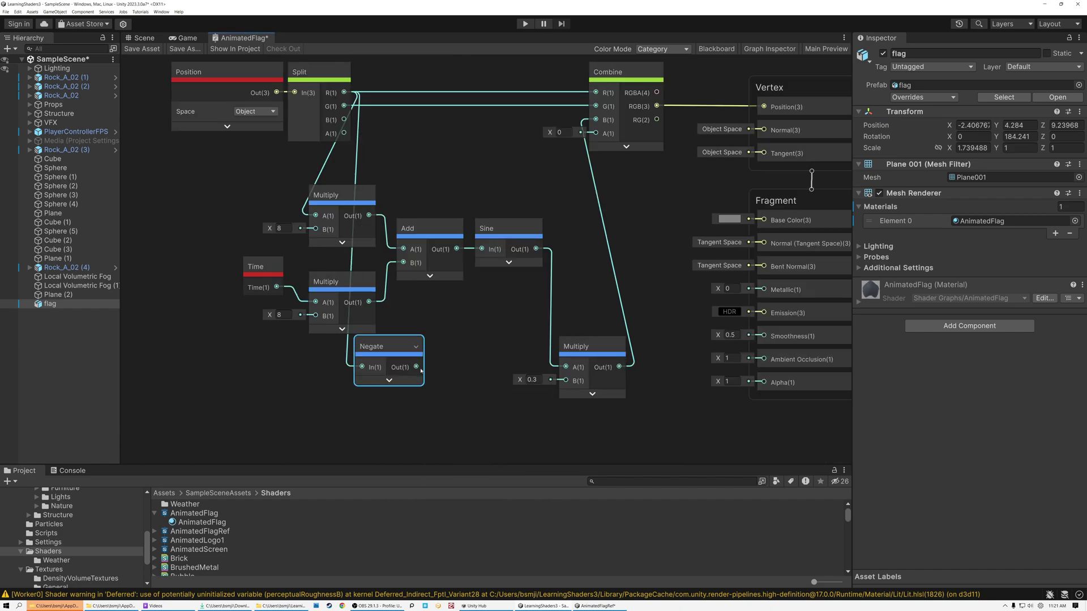
pyautogui.press('space')
pyautogui.write('sat')
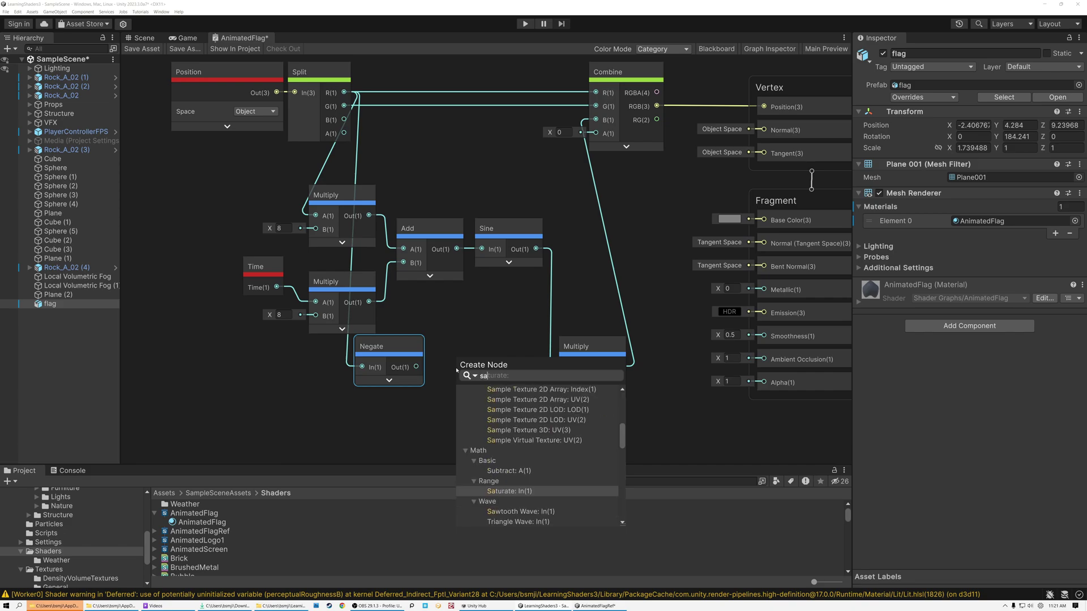
pyautogui.press('Return')
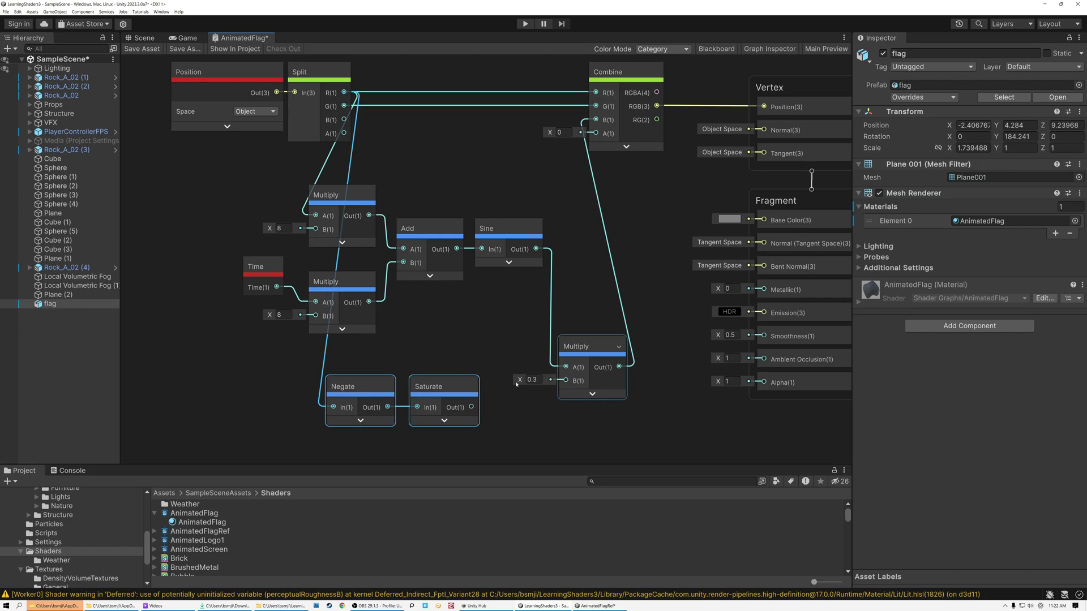
# Add a Multiply node fed by Saturate's output and set its B value to 0.3.
pyautogui.moveTo(517, 384); pyautogui.dragTo(499, 273, button='middle')
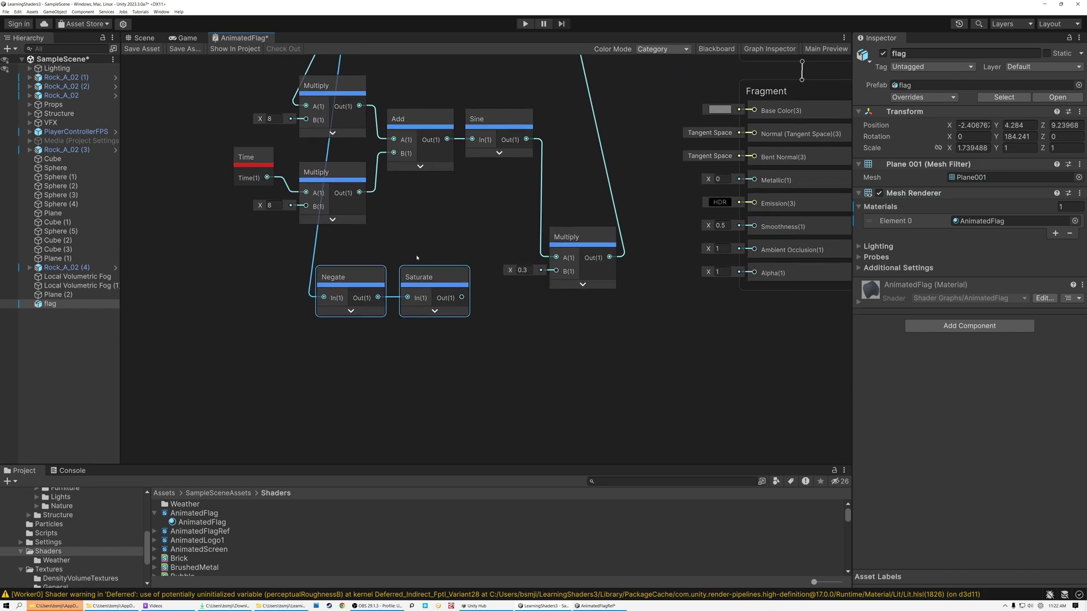
pyautogui.moveTo(466, 302); pyautogui.dragTo(465, 325)
pyautogui.write('mul')
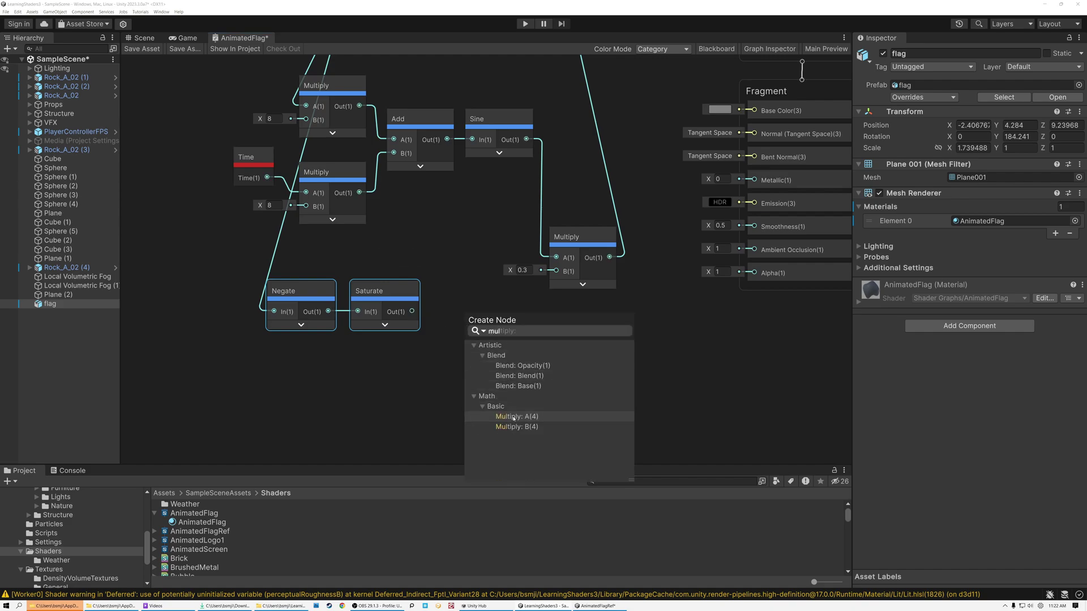
pyautogui.click(513, 416)
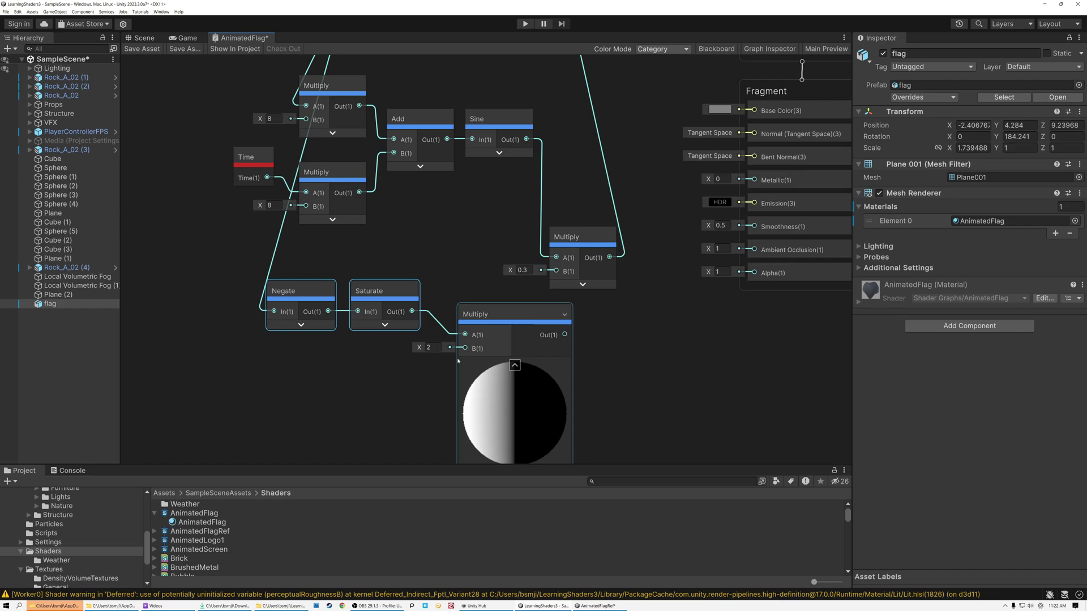
pyautogui.write('0.3')
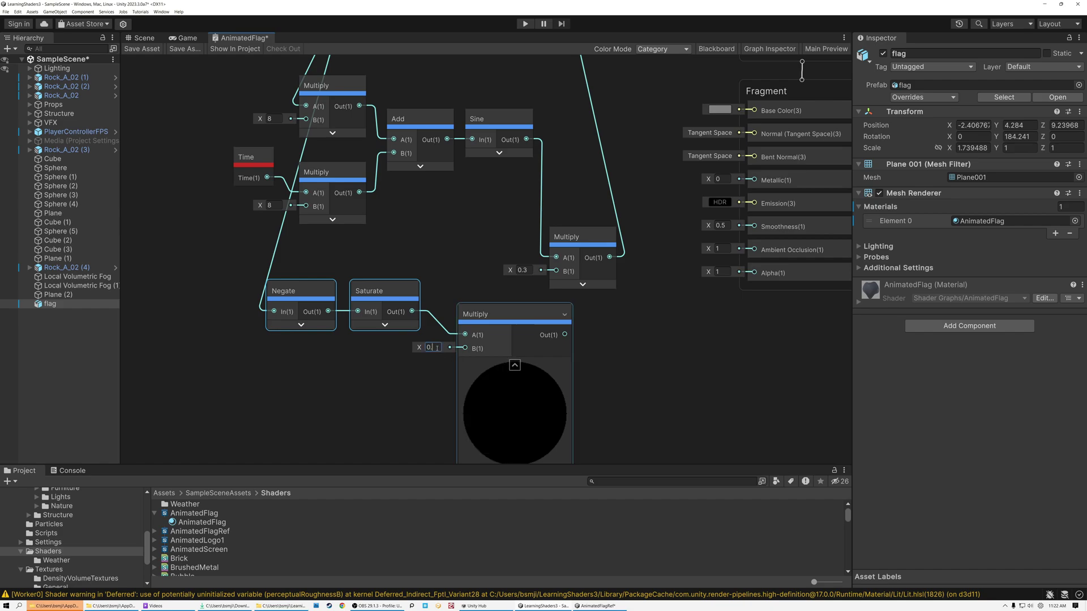
# Collapse the new Multiply node's preview and connect its output to the B input of the Multiply node fed by Sine.
pyautogui.click(513, 366)
pyautogui.moveTo(486, 318); pyautogui.dragTo(556, 272)
pyautogui.click(402, 255)
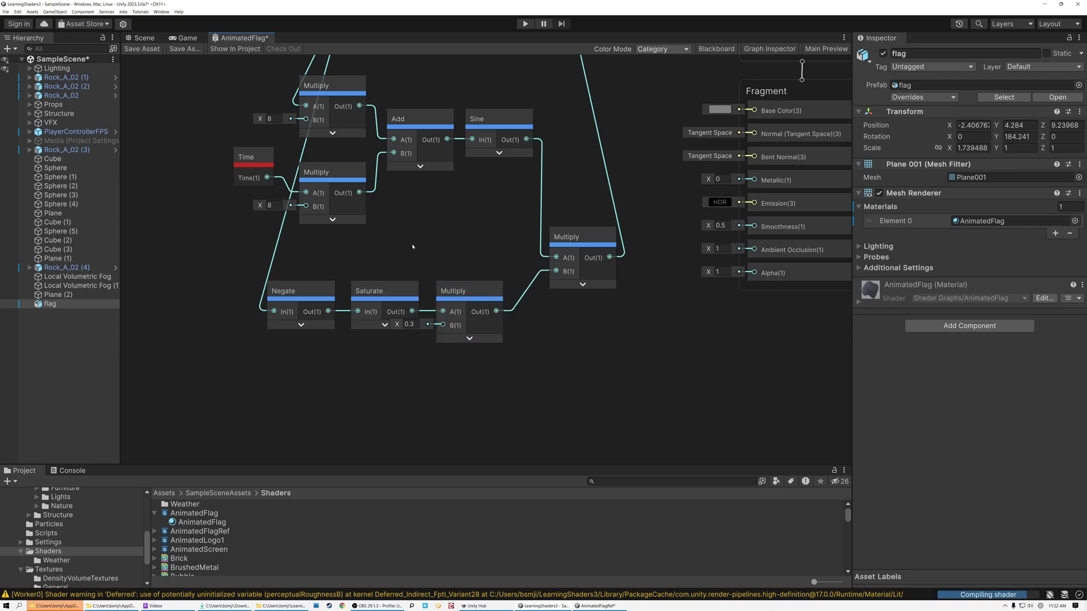
# Move Saturate slightly closer to Negate and lower the 0.3 Multiply node so its B value is unobstructed.
pyautogui.moveTo(404, 248); pyautogui.dragTo(460, 267, button='middle')
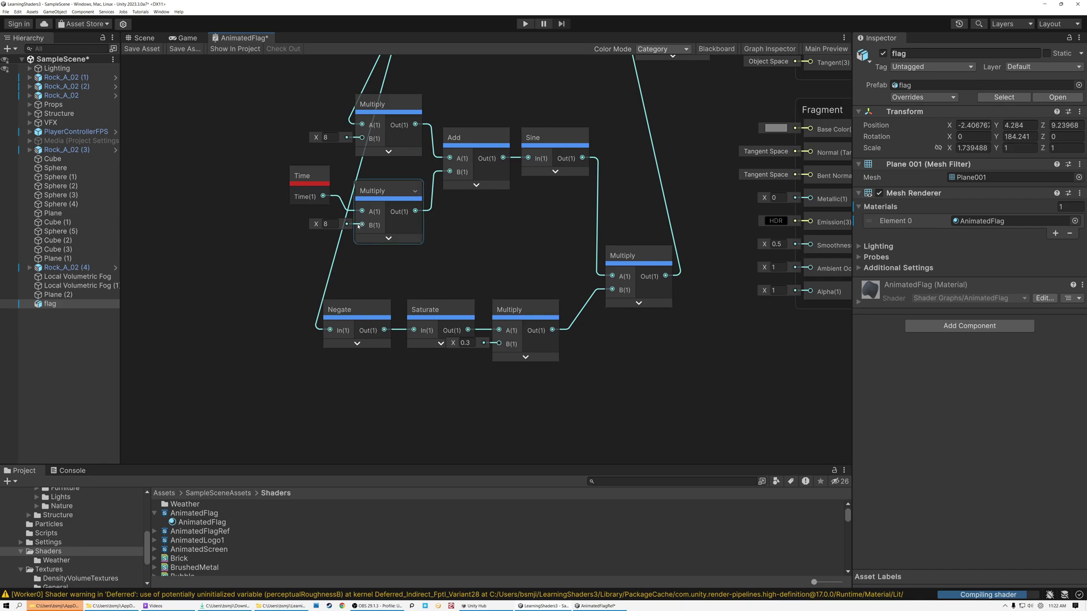
pyautogui.moveTo(538, 259); pyautogui.dragTo(534, 343, button='middle')
pyautogui.click(252, 96)
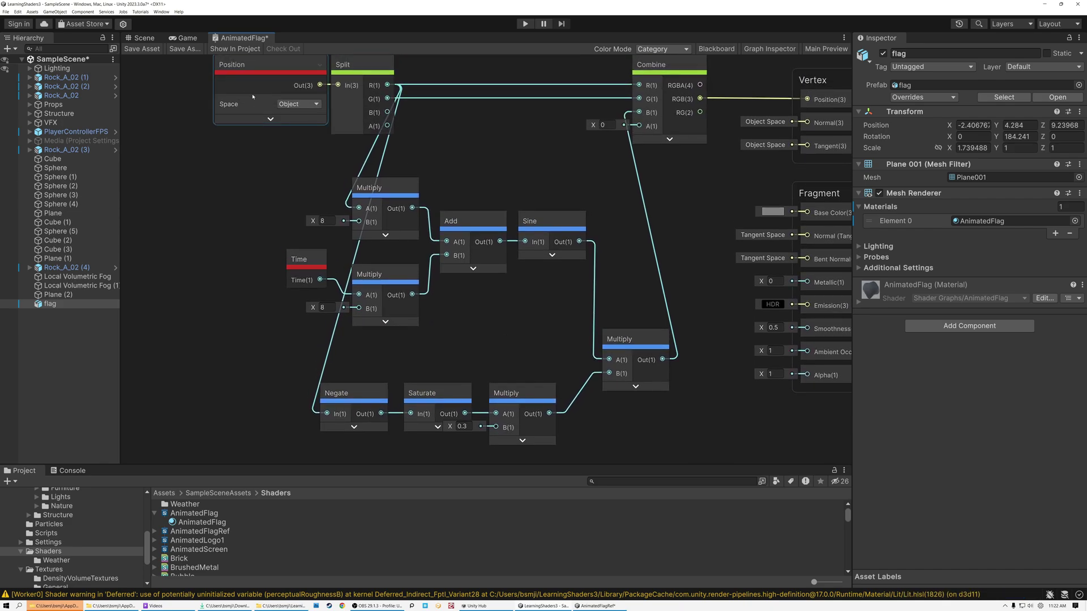
pyautogui.click(274, 164)
pyautogui.click(347, 394)
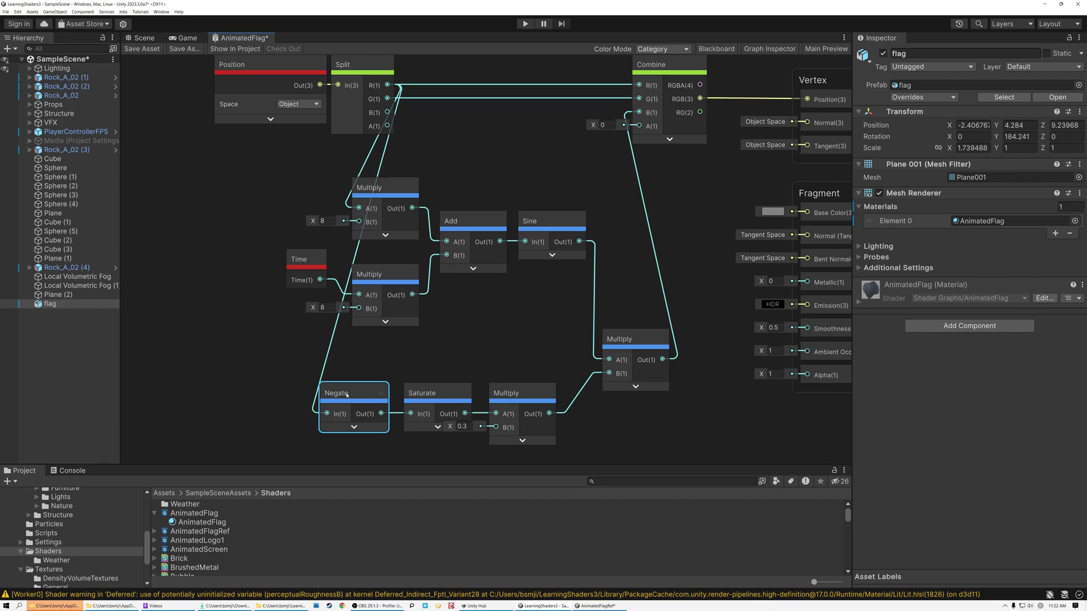
pyautogui.moveTo(415, 391); pyautogui.dragTo(409, 390)
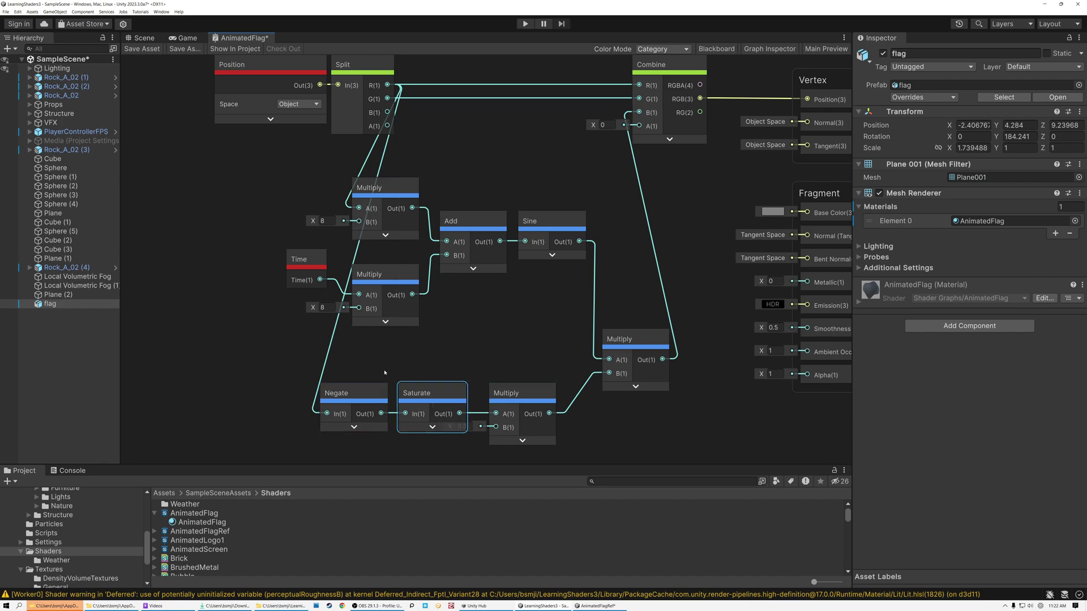
pyautogui.moveTo(432, 382); pyautogui.dragTo(434, 320, button='middle')
pyautogui.moveTo(514, 329); pyautogui.dragTo(514, 361)
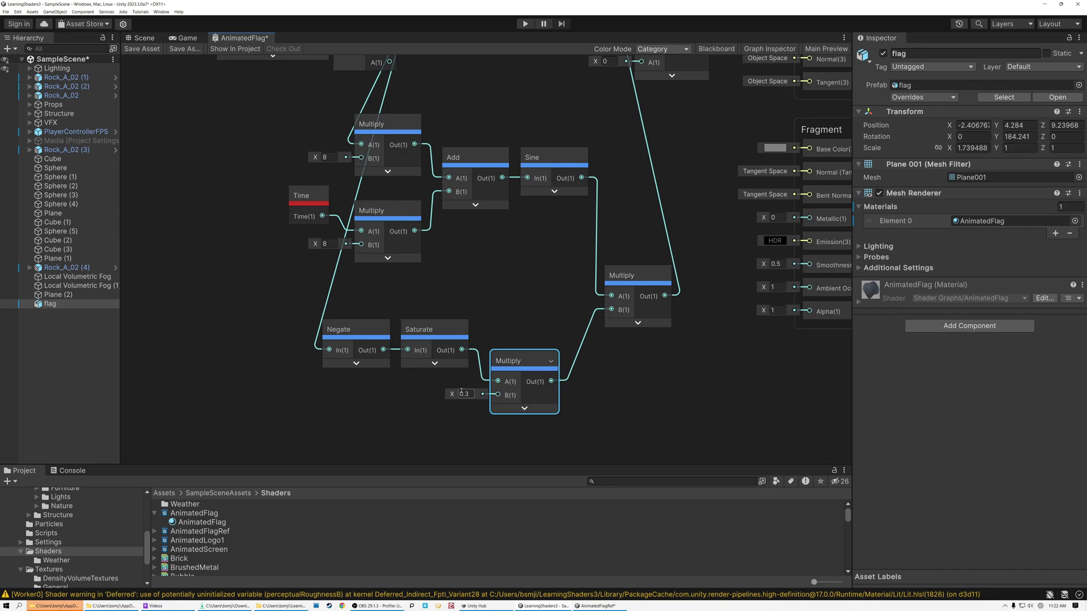
# Hide the unused ports of Split and Combine and rearrange the nodes into a tidier layout.
pyautogui.moveTo(544, 266); pyautogui.dragTo(524, 328, button='middle')
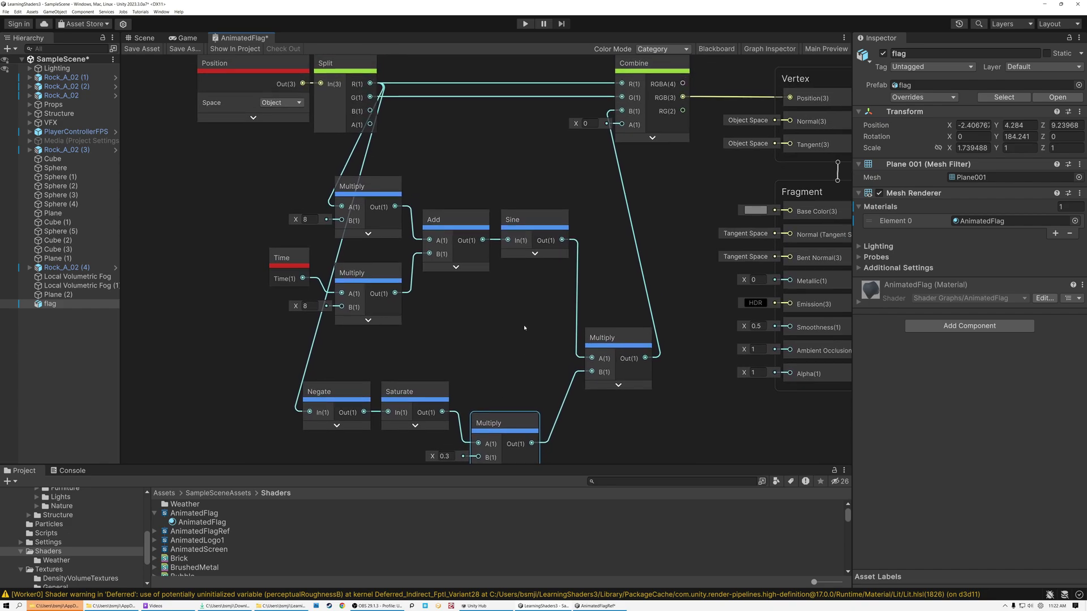
pyautogui.scroll(-1, 522, 326)
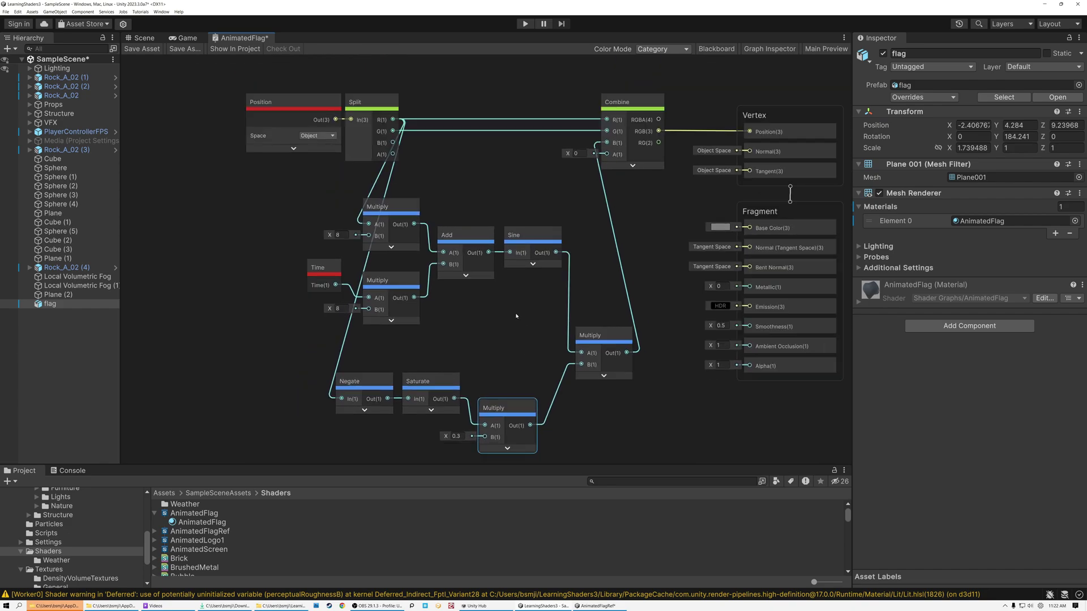
pyautogui.click(394, 105)
pyautogui.moveTo(372, 106); pyautogui.dragTo(278, 158)
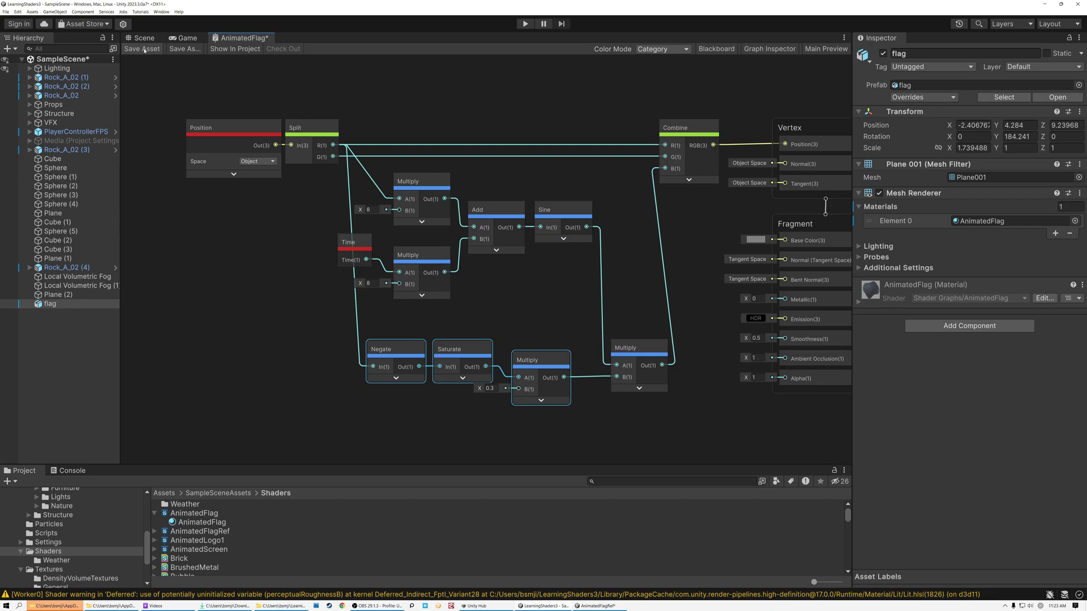
# Save the shader graph and inspect the waving flag in the scene up close and from different distances.
pyautogui.click(142, 48)
pyautogui.click(142, 38)
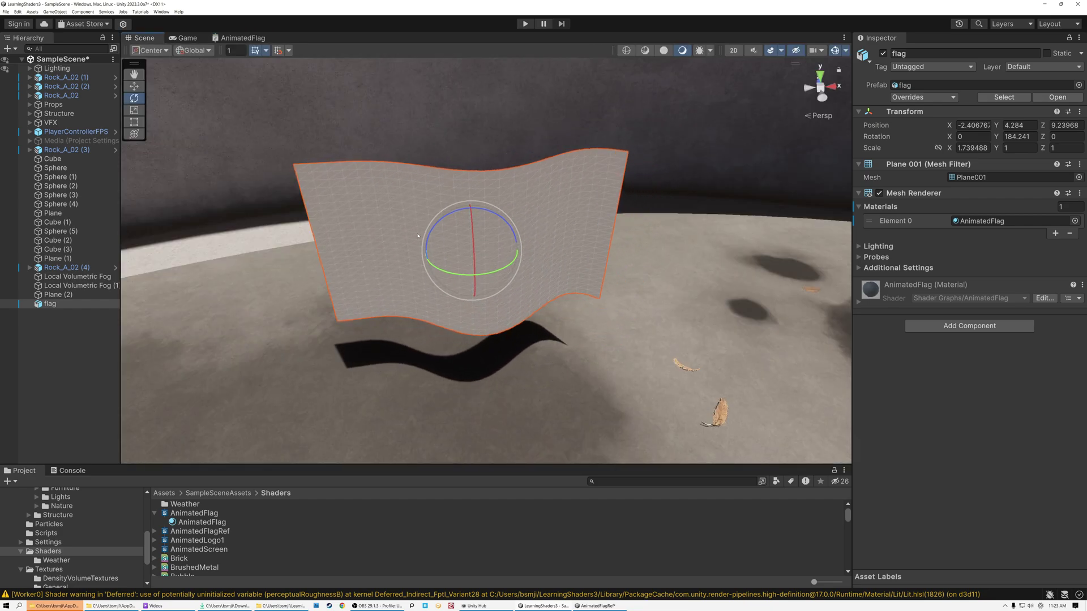
pyautogui.scroll(5, 425, 240)
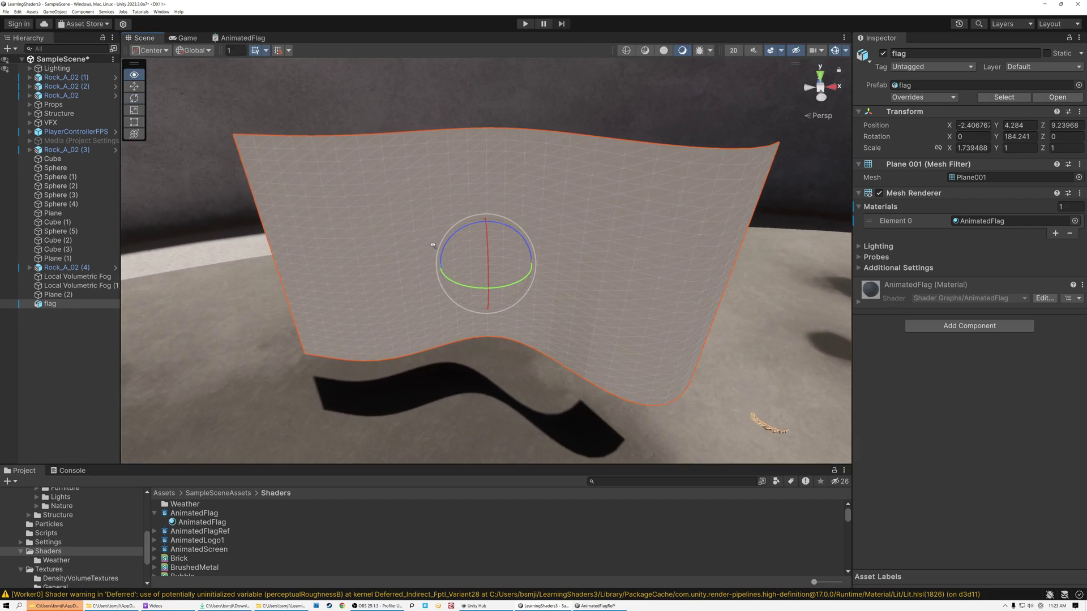
pyautogui.scroll(-2, 434, 247)
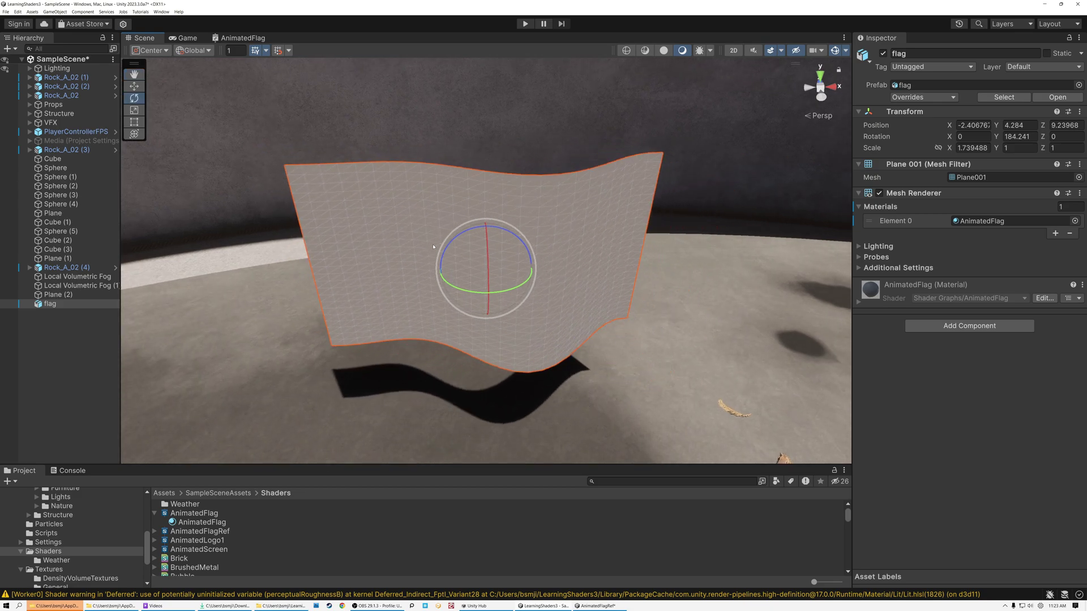
pyautogui.scroll(3, 474, 259)
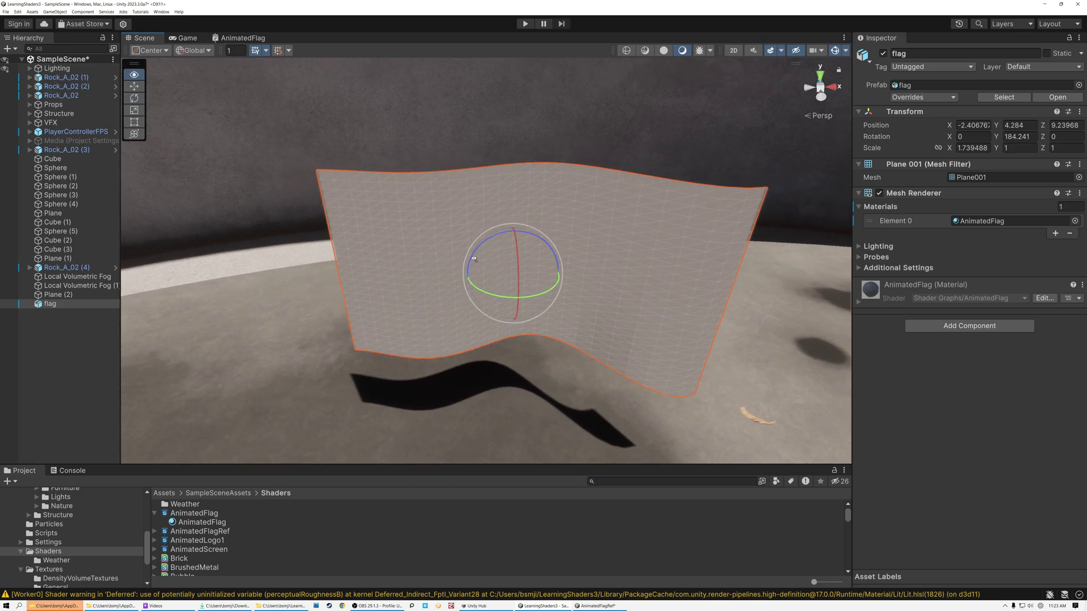
pyautogui.moveTo(474, 258)
pyautogui.mouseDown(button='right')
pyautogui.moveTo(907, 238)
pyautogui.moveTo(528, 224)
pyautogui.moveTo(504, 211)
pyautogui.mouseUp(button='right')
pyautogui.scroll(3, 481, 199)
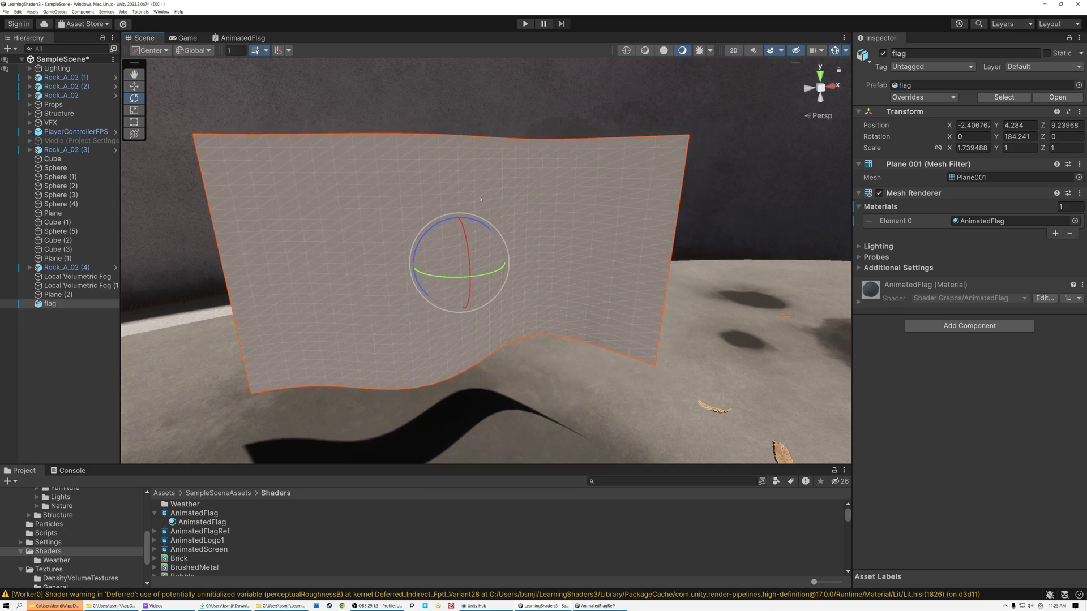
# Set the Fragment Base Color to green, about hex 009027, and save the shader graph.
pyautogui.click(241, 37)
pyautogui.moveTo(620, 127); pyautogui.dragTo(481, 118, button='middle')
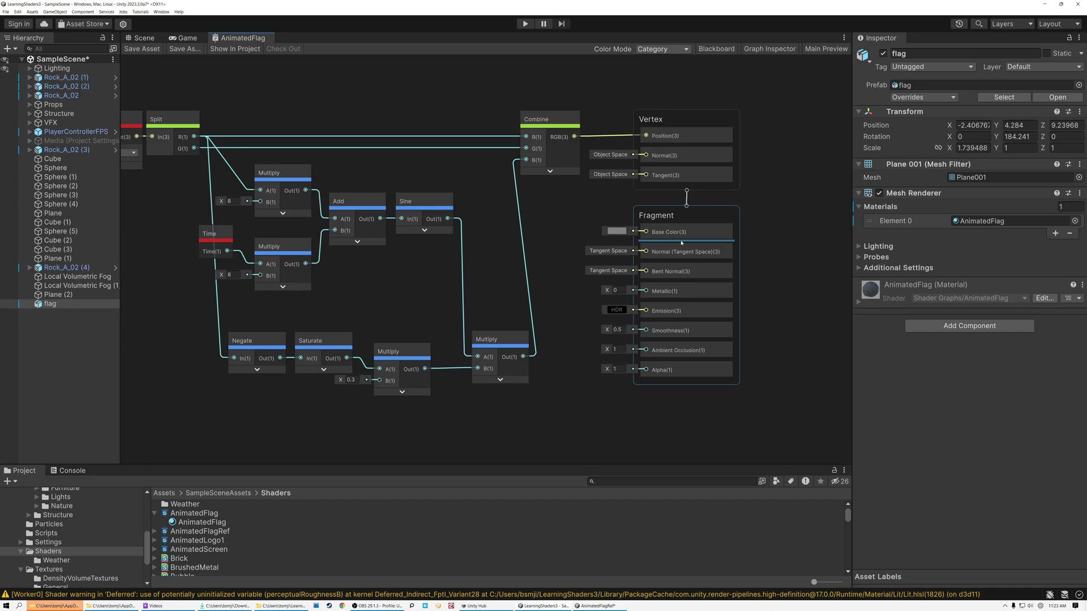
pyautogui.click(616, 231)
pyautogui.moveTo(682, 302); pyautogui.dragTo(722, 313)
pyautogui.moveTo(661, 277); pyautogui.dragTo(648, 286)
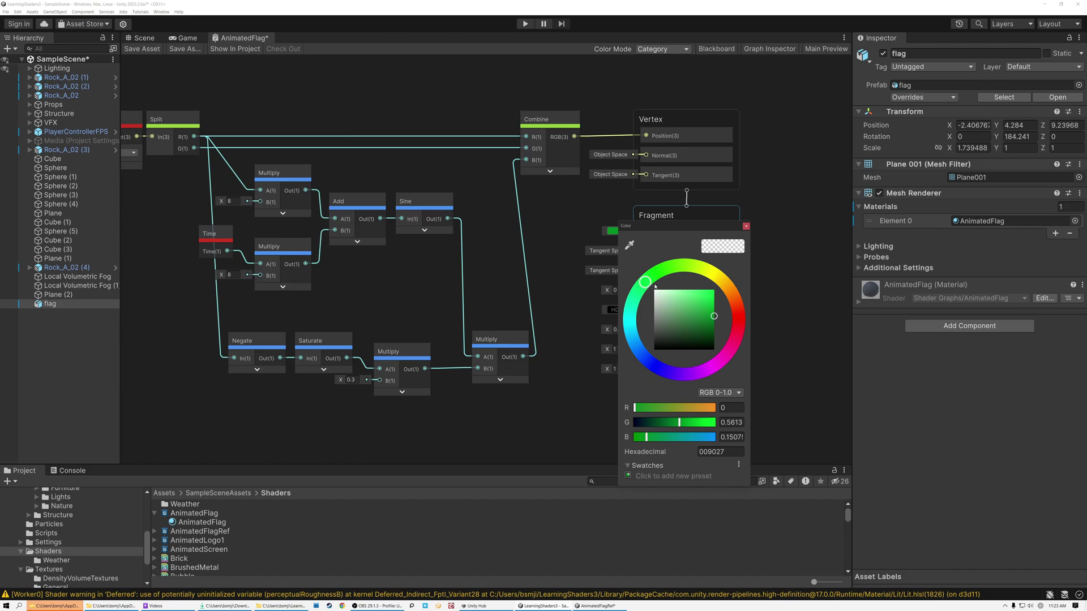
pyautogui.click(746, 227)
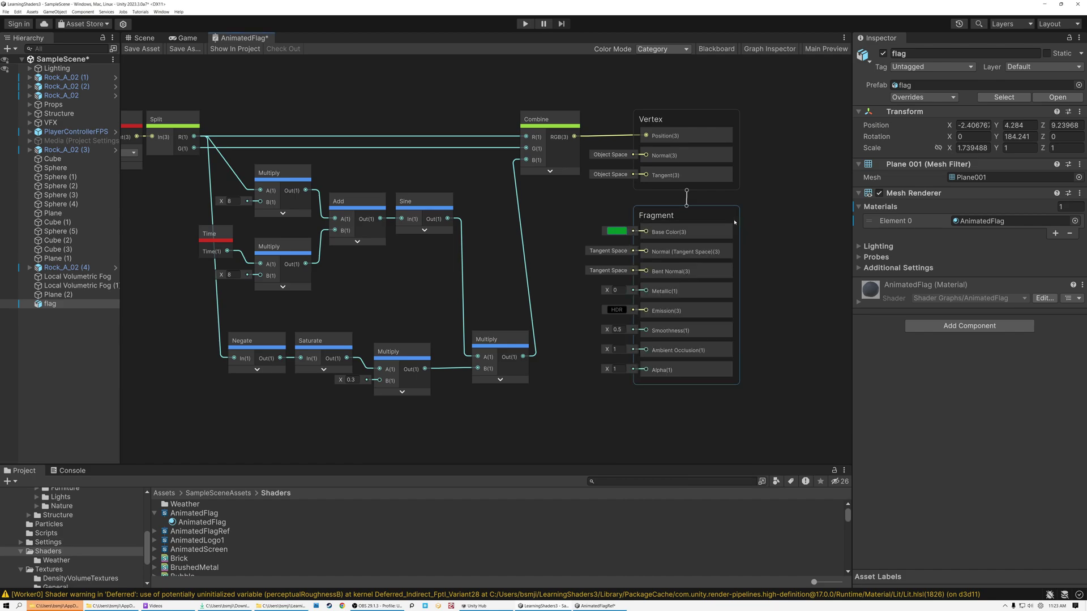
pyautogui.click(145, 50)
# Set Double Sided Mode to Enabled in the graph's HDRP surface options.
pyautogui.moveTo(420, 116); pyautogui.dragTo(466, 124, button='middle')
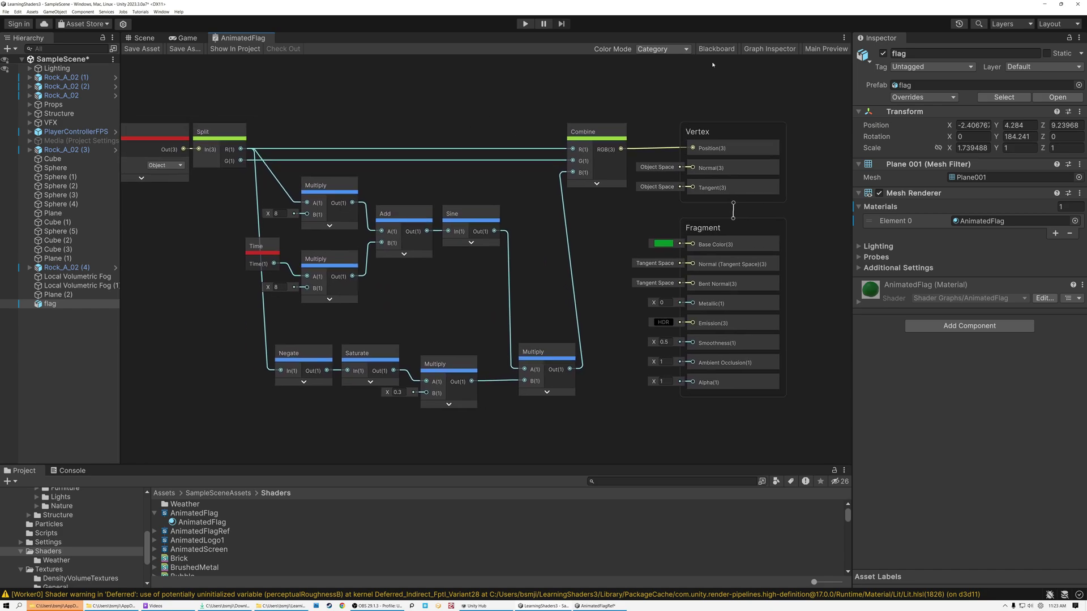
pyautogui.click(760, 50)
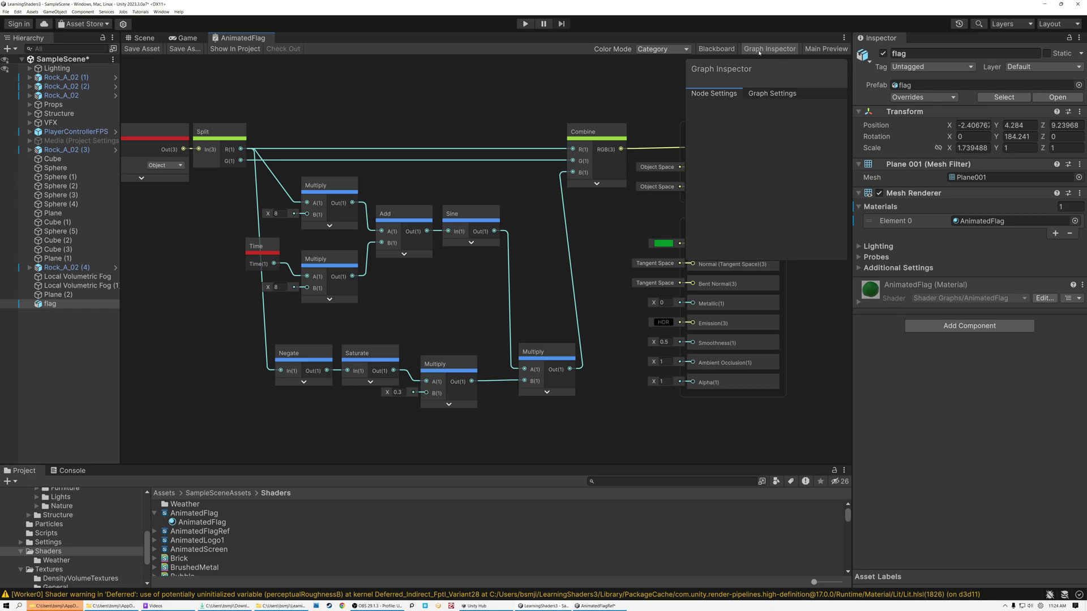
pyautogui.click(765, 94)
pyautogui.moveTo(804, 261); pyautogui.dragTo(816, 377)
pyautogui.click(702, 198)
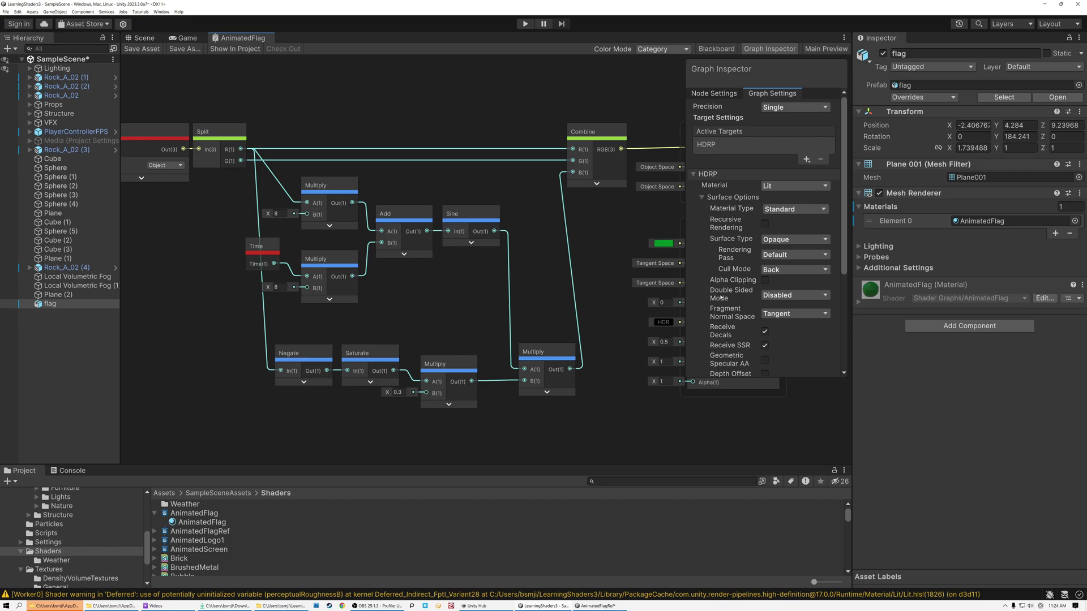
pyautogui.click(773, 295)
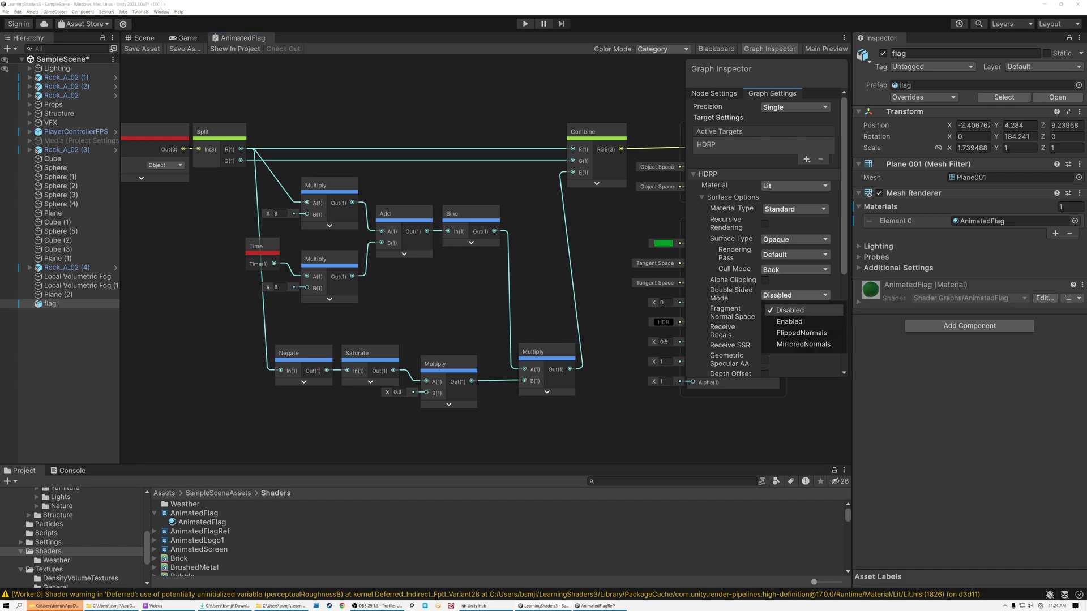
pyautogui.click(789, 322)
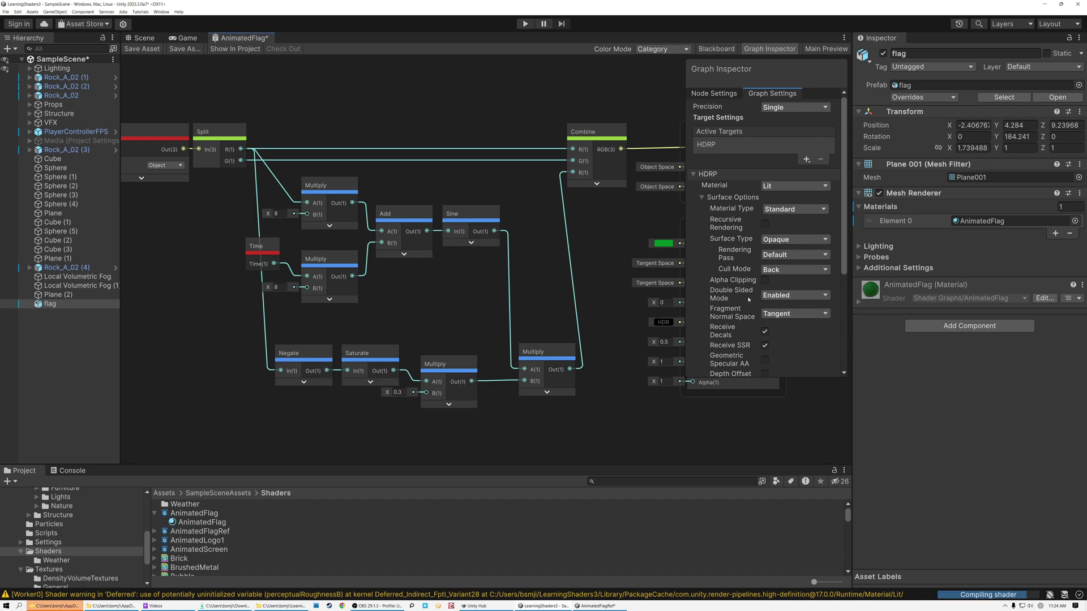
# Save the double-sided shader graph and view the green flag from another angle in the scene.
pyautogui.click(142, 49)
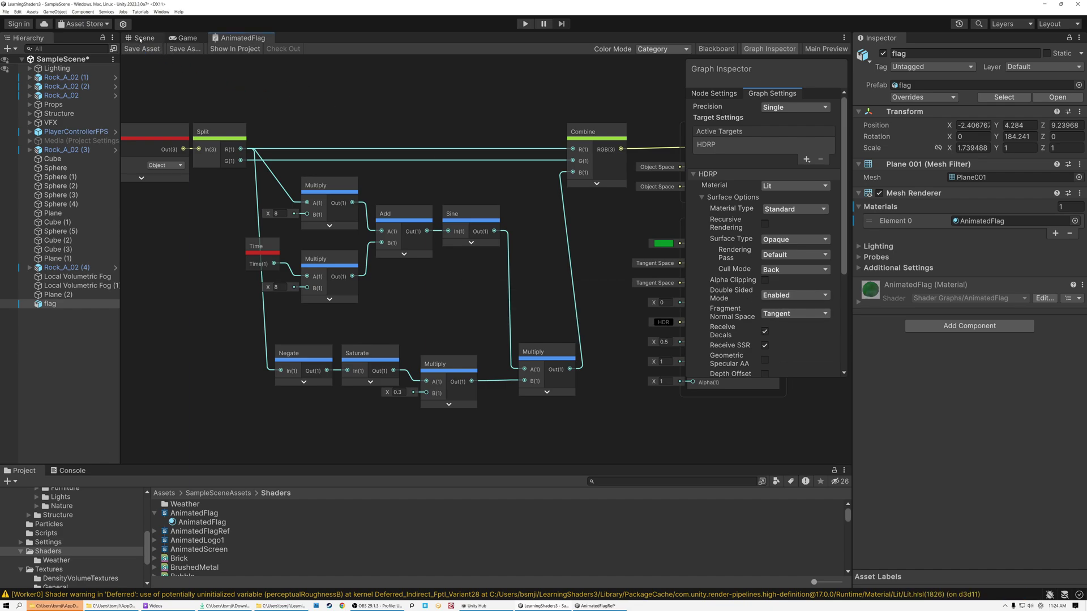
pyautogui.click(141, 38)
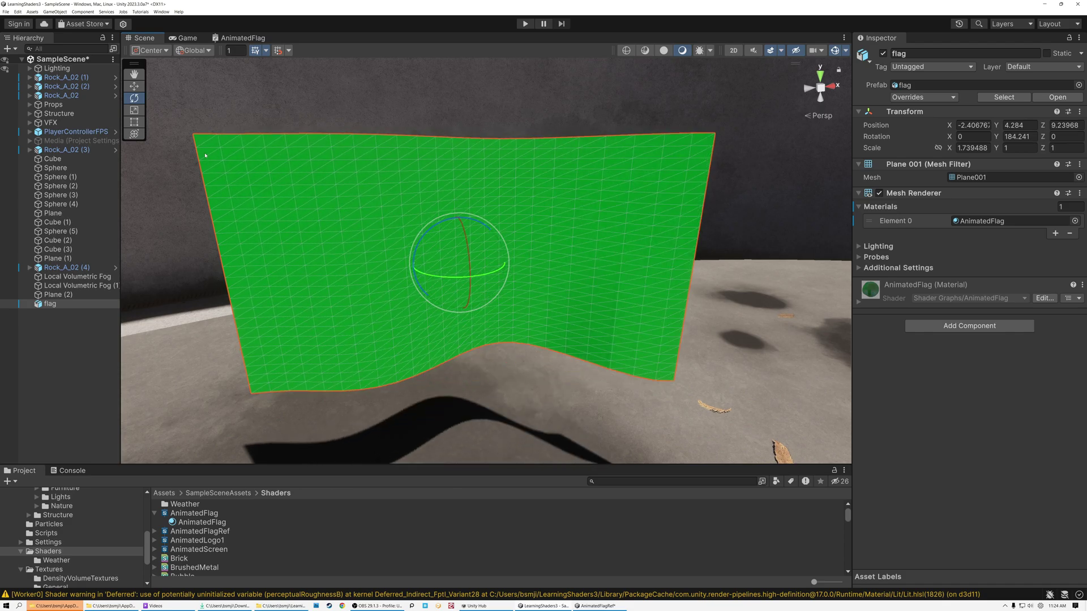
pyautogui.keyDown('alt'); pyautogui.moveTo(334, 182); pyautogui.dragTo(209, 198); pyautogui.keyUp('alt')
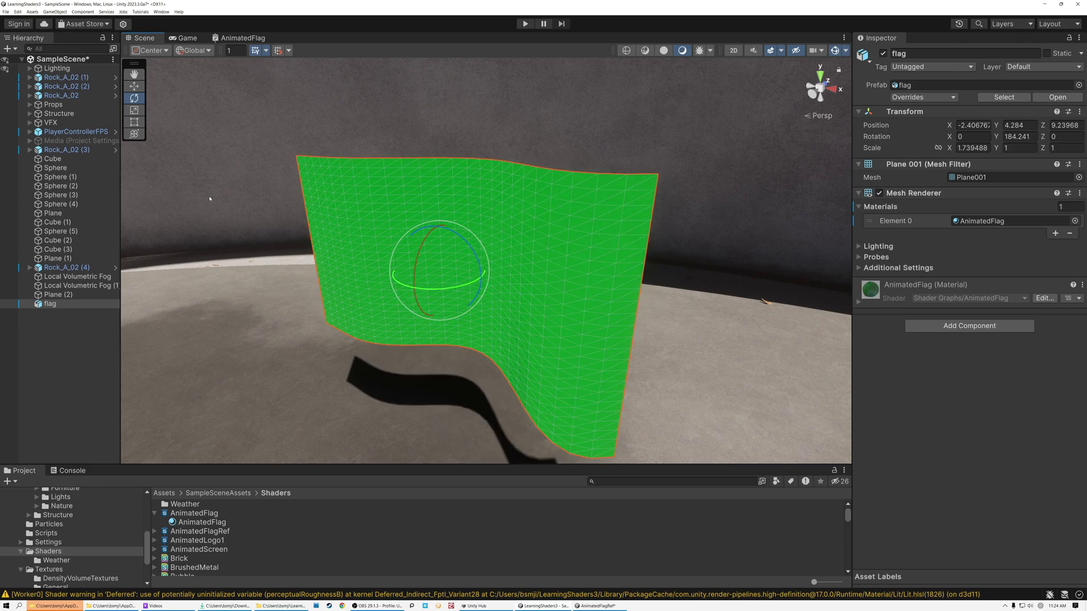
# Clear the flag's selection and view the waving green surface in the scene.
pyautogui.click(400, 284)
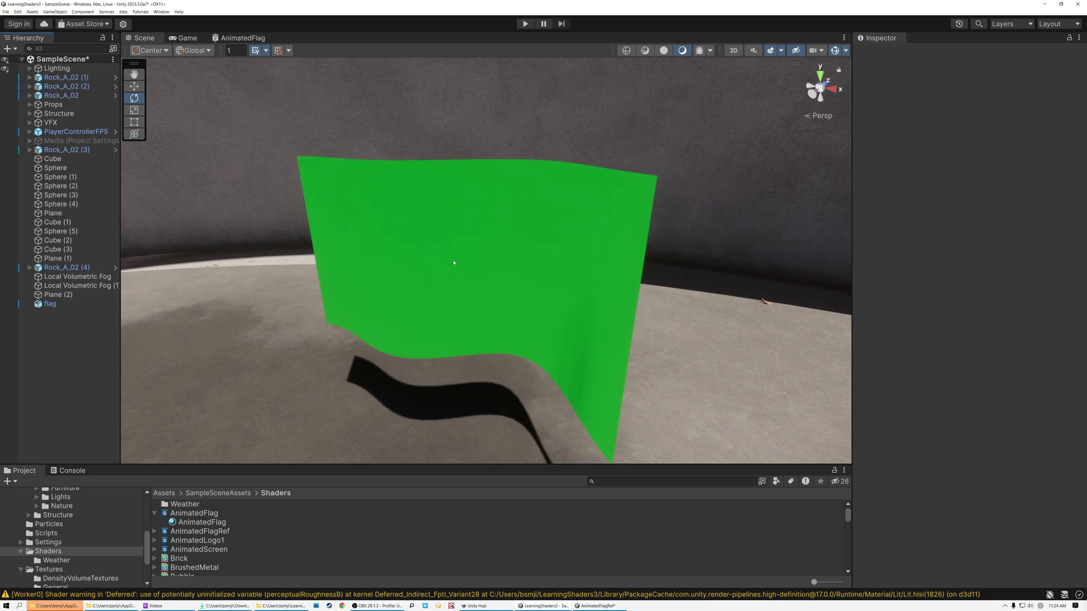
pyautogui.moveTo(449, 243); pyautogui.dragTo(452, 259, button='right')
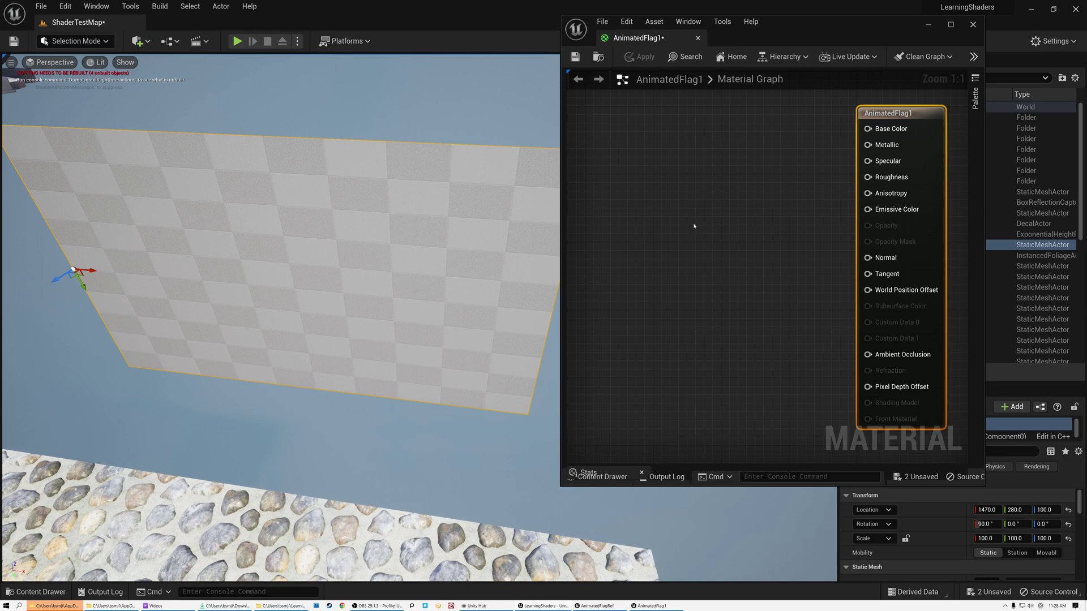
# In Unreal's AnimatedFlag1 material graph, add a LocalPosition node well away from the material output node.
pyautogui.rightClick(649, 217)
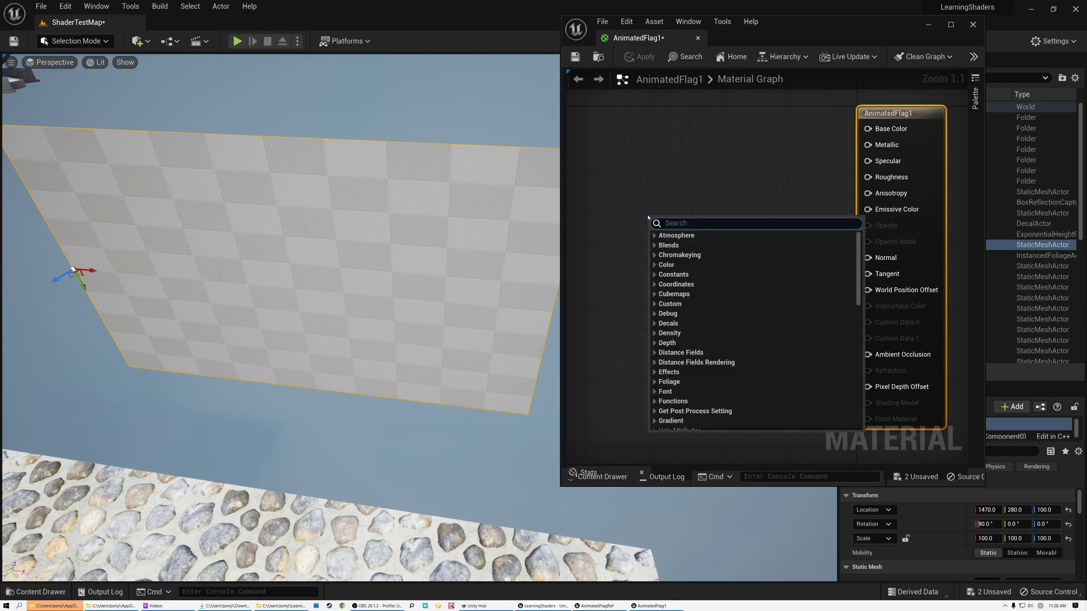
pyautogui.write('lo')
pyautogui.write('ca')
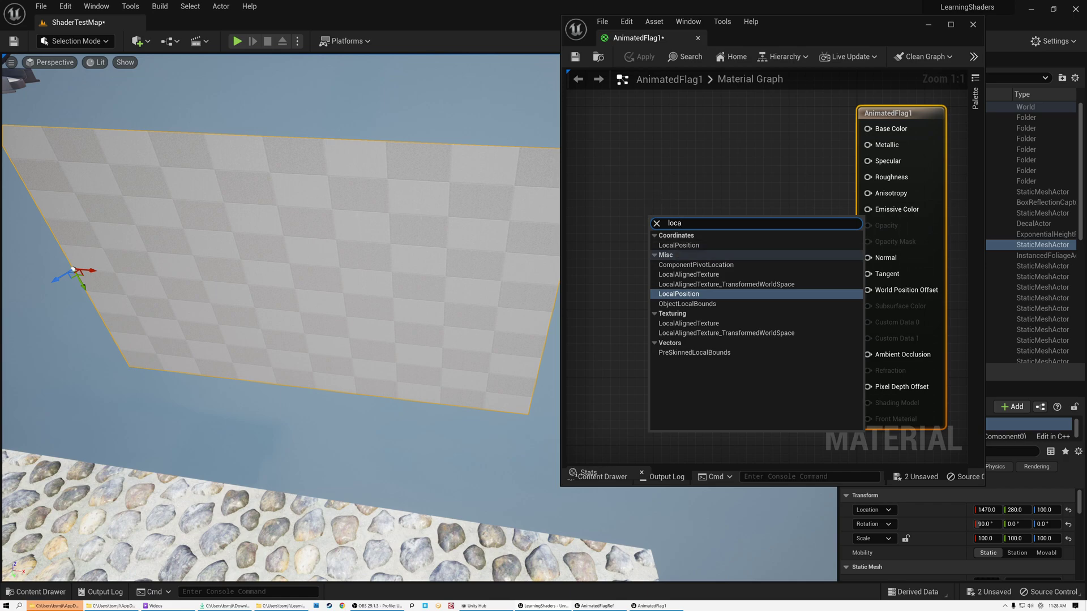
pyautogui.click(676, 295)
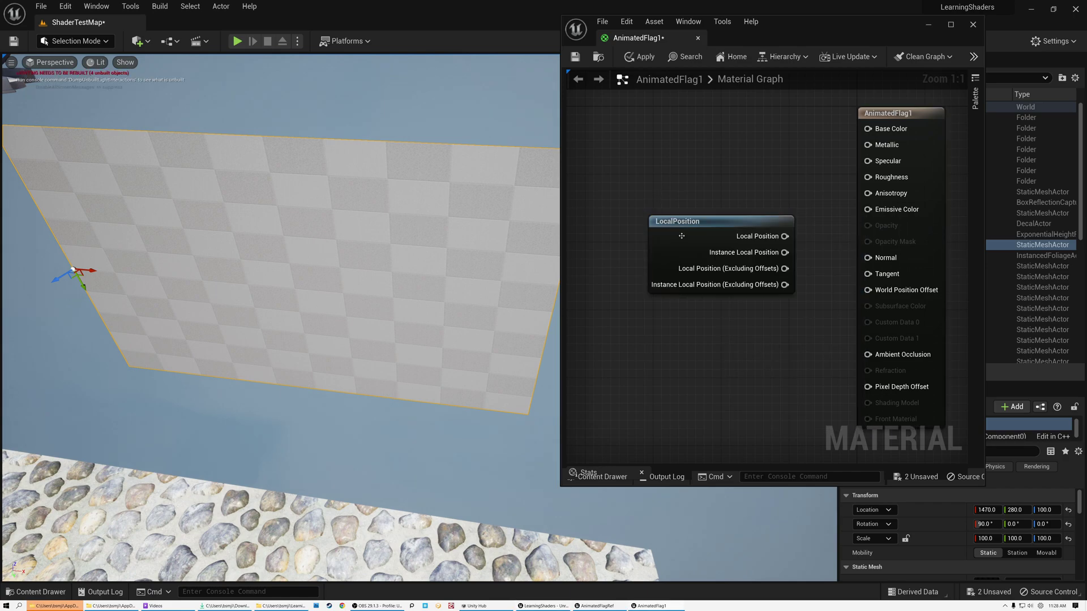
pyautogui.moveTo(666, 214); pyautogui.dragTo(658, 222)
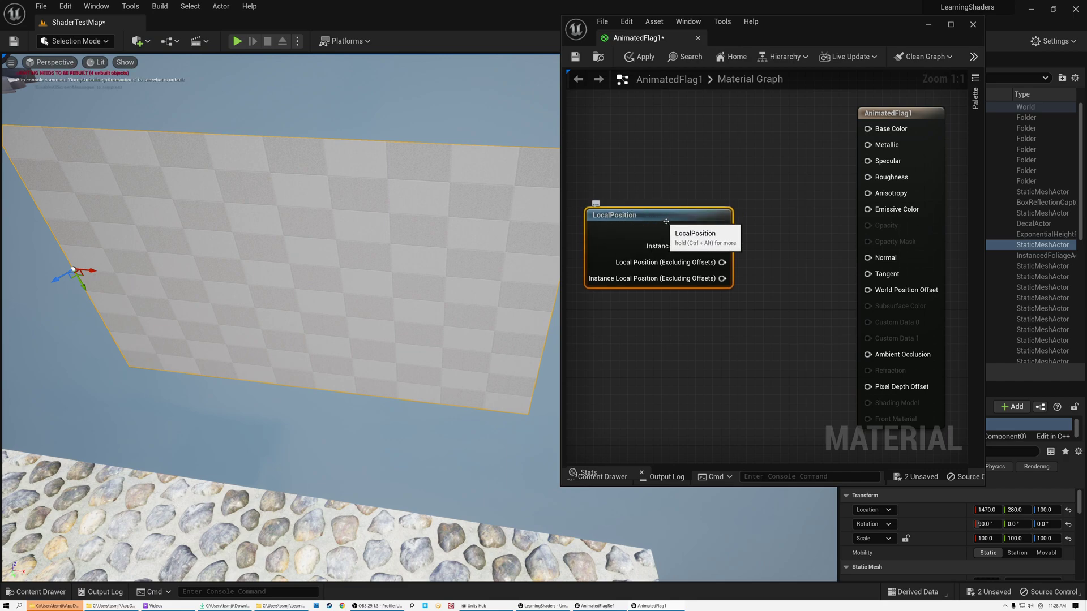
pyautogui.moveTo(684, 223); pyautogui.dragTo(625, 222)
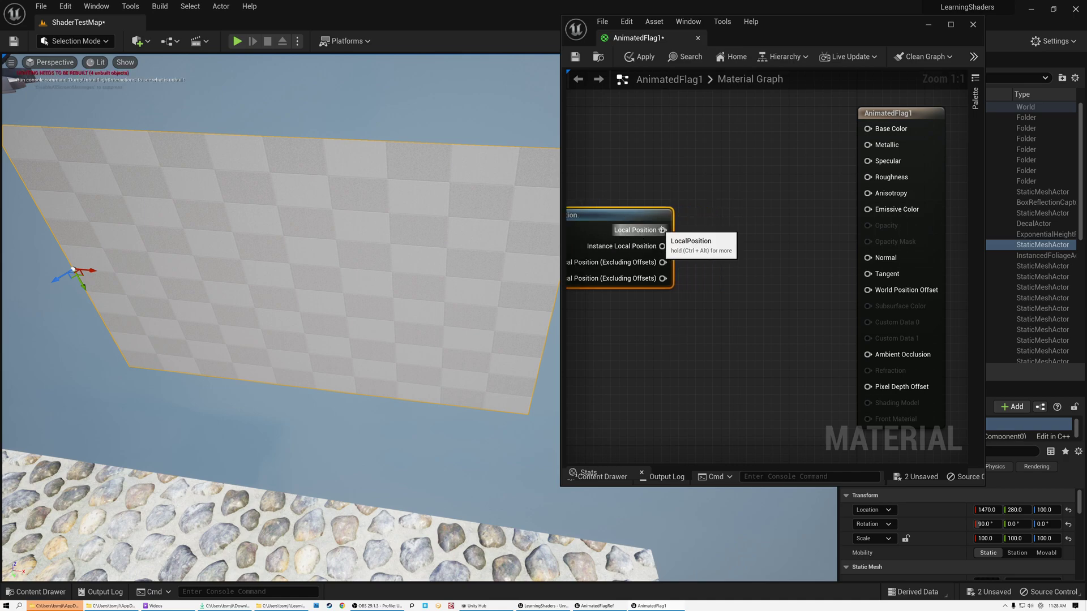
# Feed Local Position into a new ComponentMask node that keeps only the R channel, placed beside the LocalPosition node.
pyautogui.moveTo(662, 230); pyautogui.dragTo(708, 226)
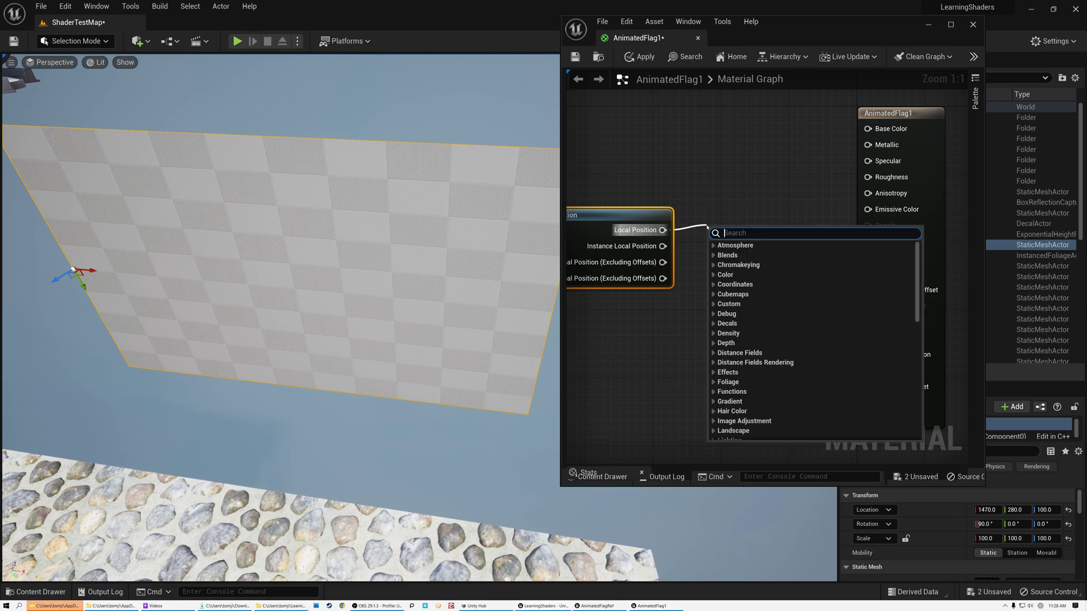
pyautogui.write('com')
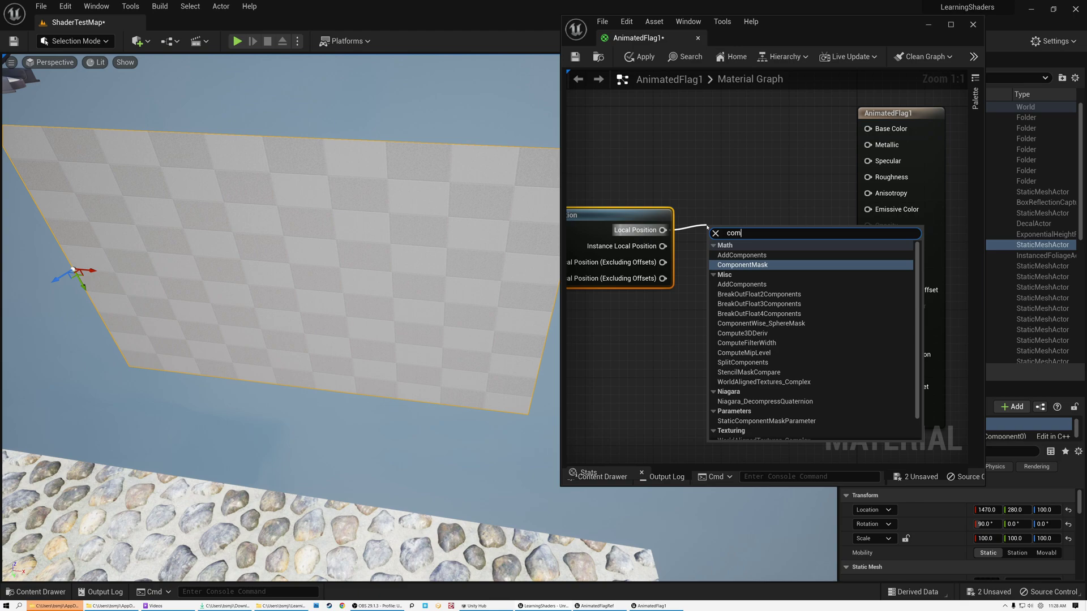
pyautogui.click(737, 265)
pyautogui.moveTo(730, 233); pyautogui.dragTo(726, 227)
pyautogui.click(762, 224)
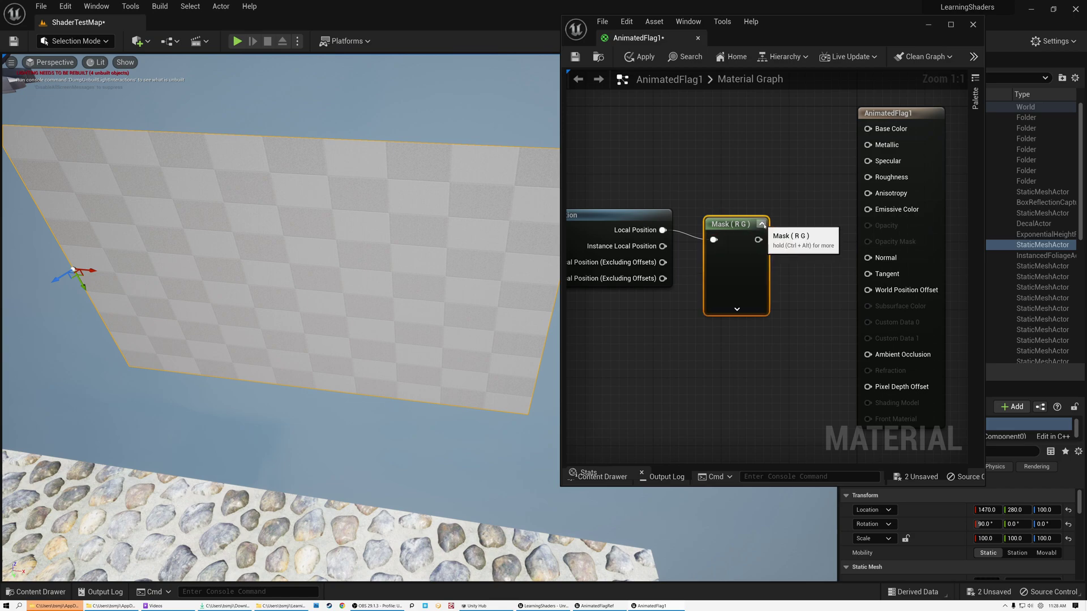
pyautogui.click(763, 225)
pyautogui.click(605, 354)
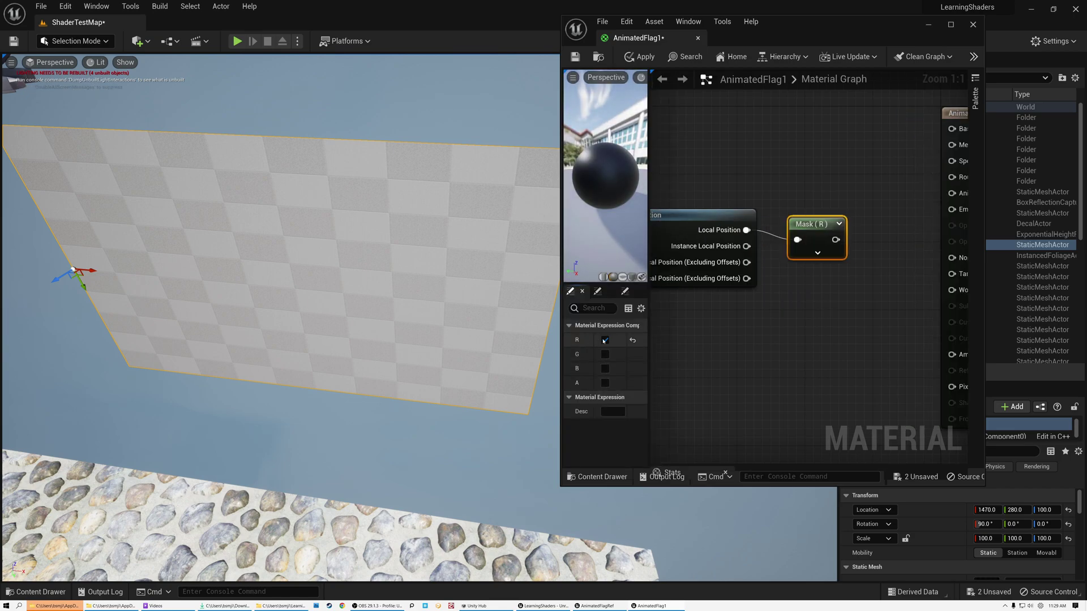
pyautogui.moveTo(839, 224); pyautogui.dragTo(822, 215)
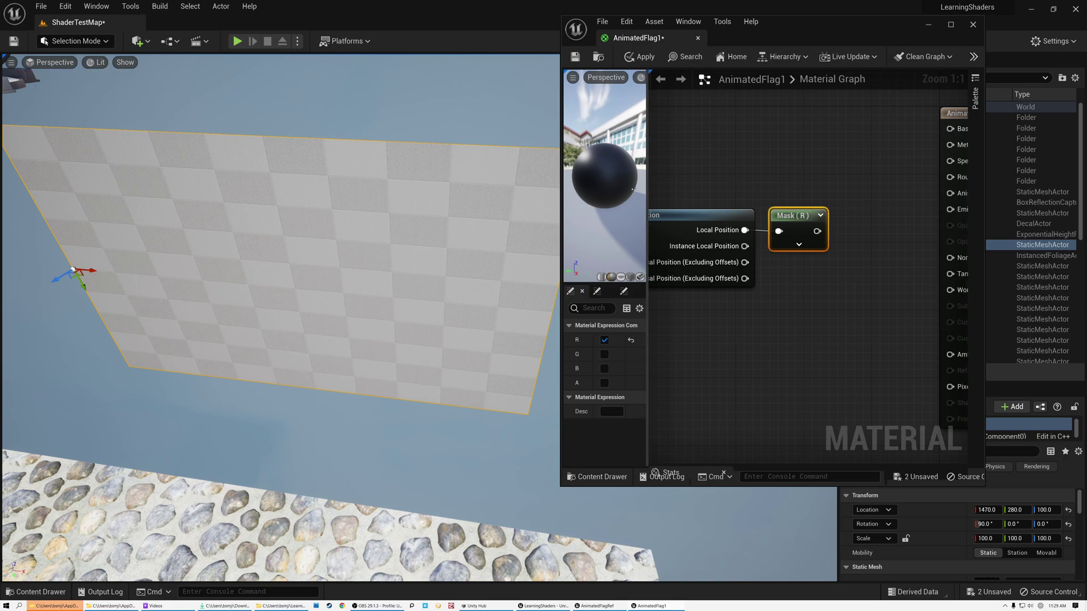
# Widen the graph area, add a Time node above LocalPosition and connect it to input A of a new Multiply node.
pyautogui.moveTo(651, 189); pyautogui.dragTo(567, 196)
pyautogui.rightClick(633, 211)
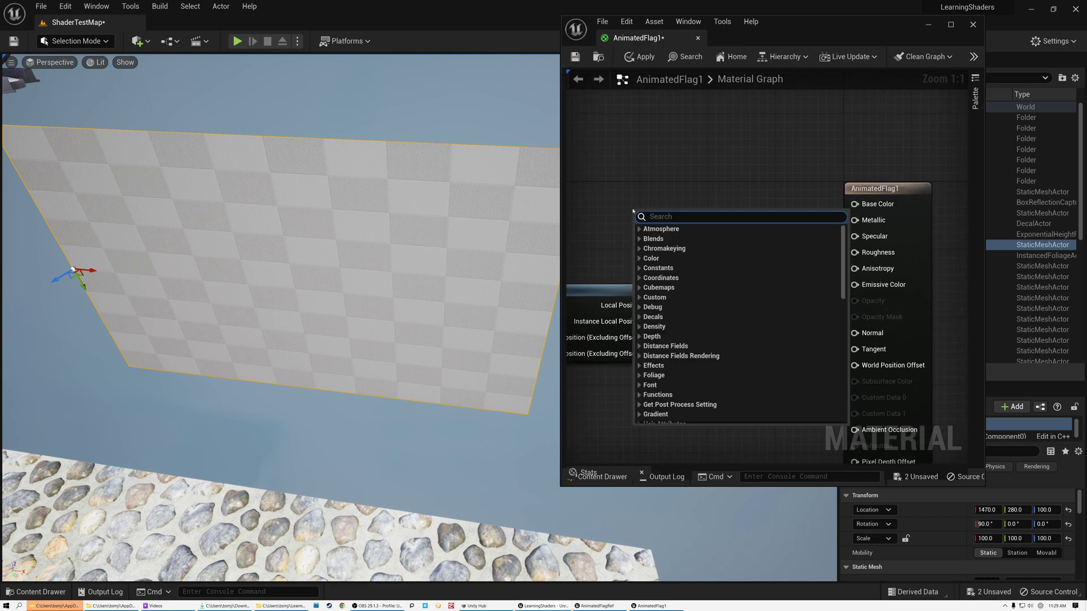
pyautogui.write('time')
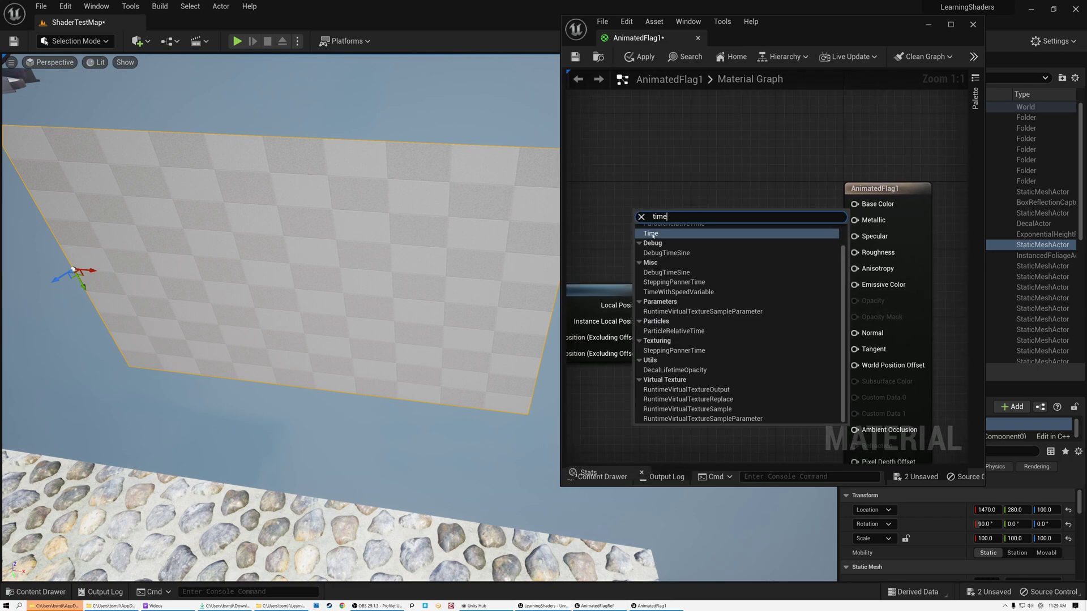
pyautogui.click(653, 234)
pyautogui.moveTo(668, 218)
pyautogui.mouseDown()
pyautogui.moveTo(626, 197)
pyautogui.moveTo(689, 220)
pyautogui.mouseUp()
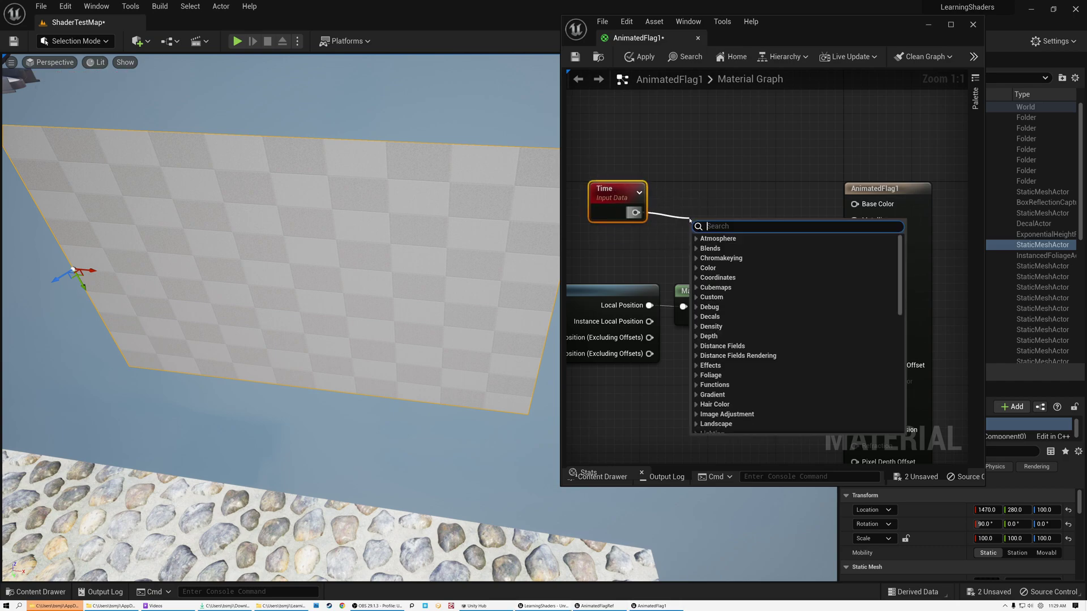
pyautogui.write('mul')
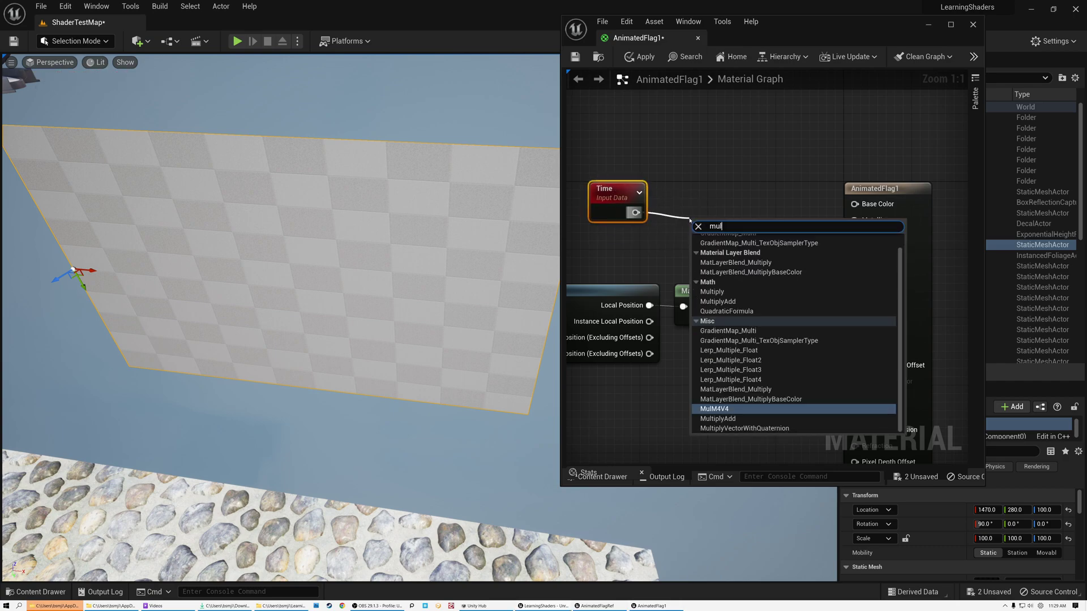
pyautogui.click(712, 292)
pyautogui.moveTo(707, 226); pyautogui.dragTo(675, 204)
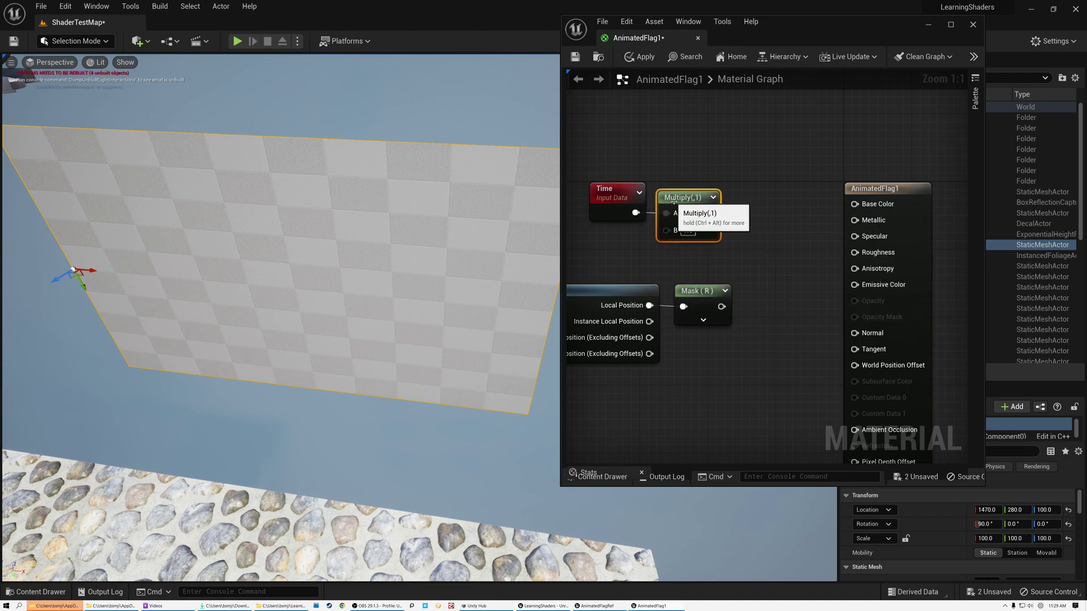
# Set the Multiply node's B value to -1 and shift the Time and Multiply nodes together away from the material output.
pyautogui.click(688, 230)
pyautogui.write('-1')
pyautogui.press('Return')
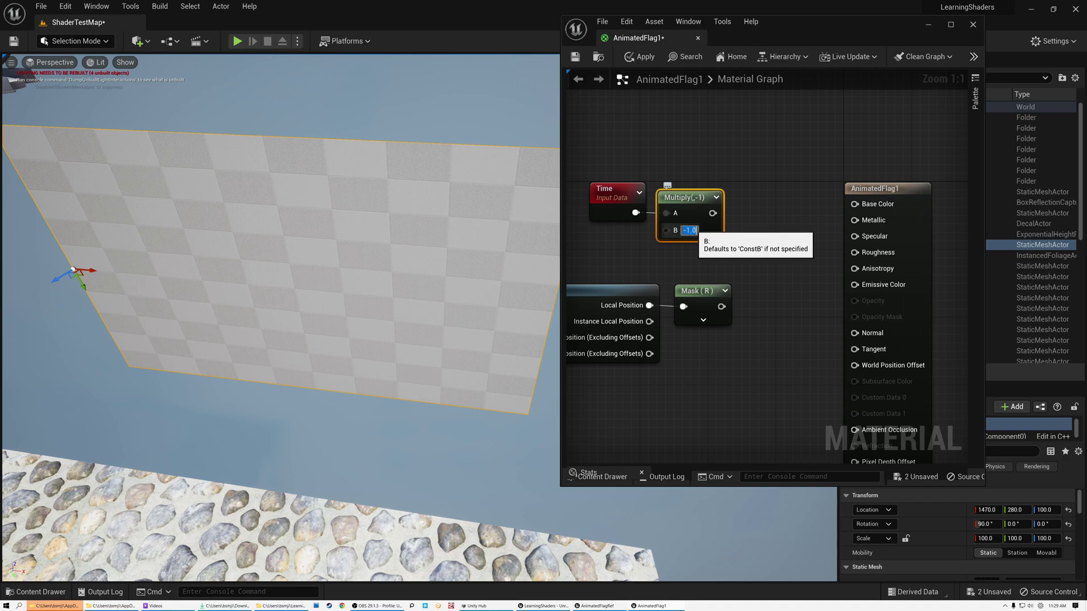
pyautogui.moveTo(733, 249); pyautogui.dragTo(583, 176)
pyautogui.moveTo(694, 201); pyautogui.dragTo(661, 191)
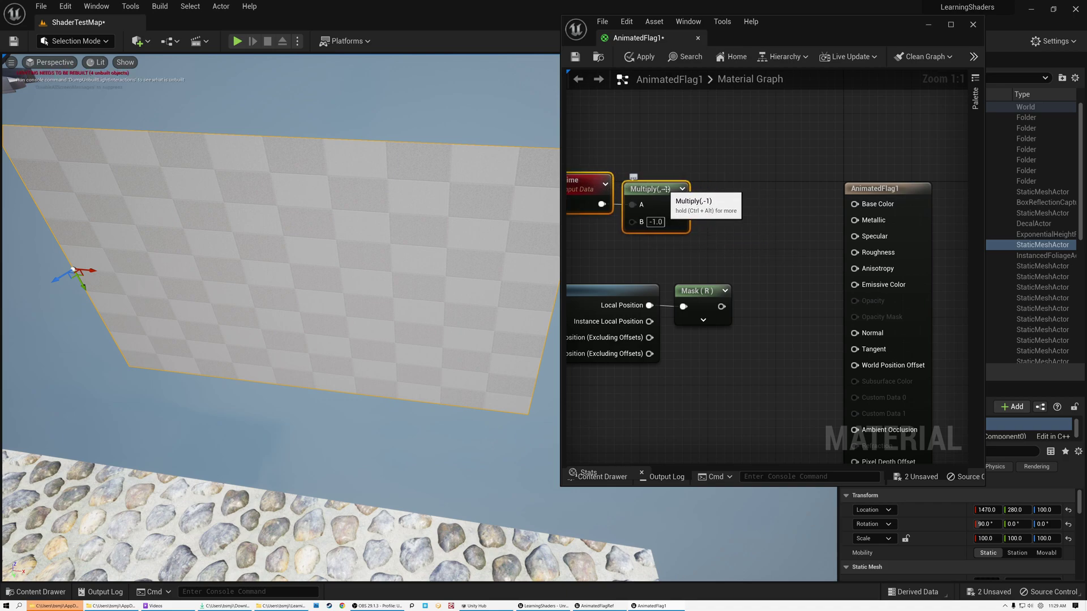
# Create an Add node that sums the Multiply result and the R mask, and arrange the connected nodes compactly.
pyautogui.moveTo(678, 205); pyautogui.dragTo(736, 226)
pyautogui.write('add')
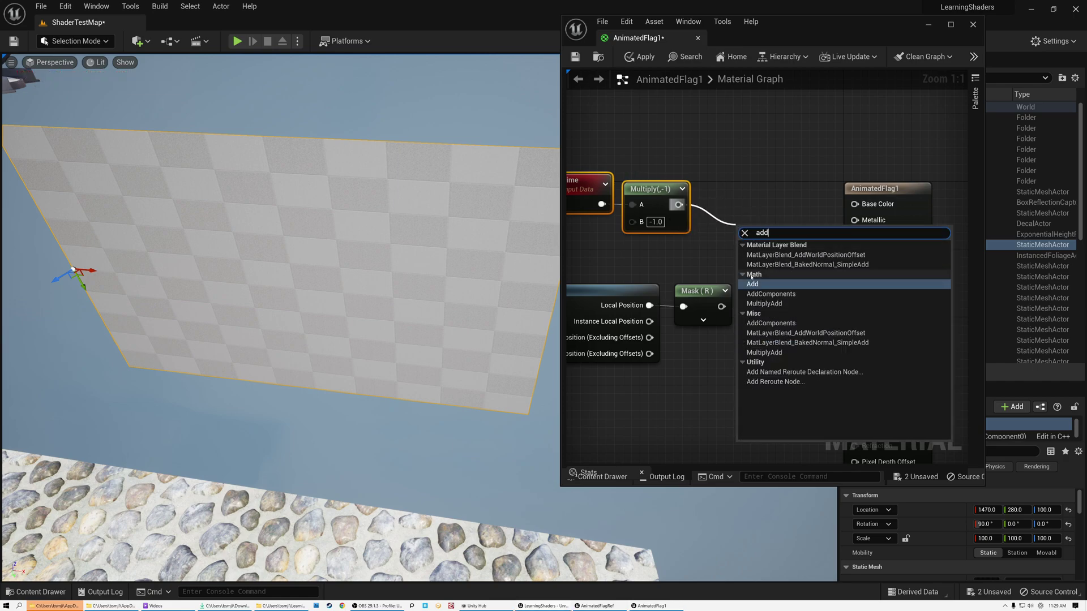
pyautogui.click(754, 276)
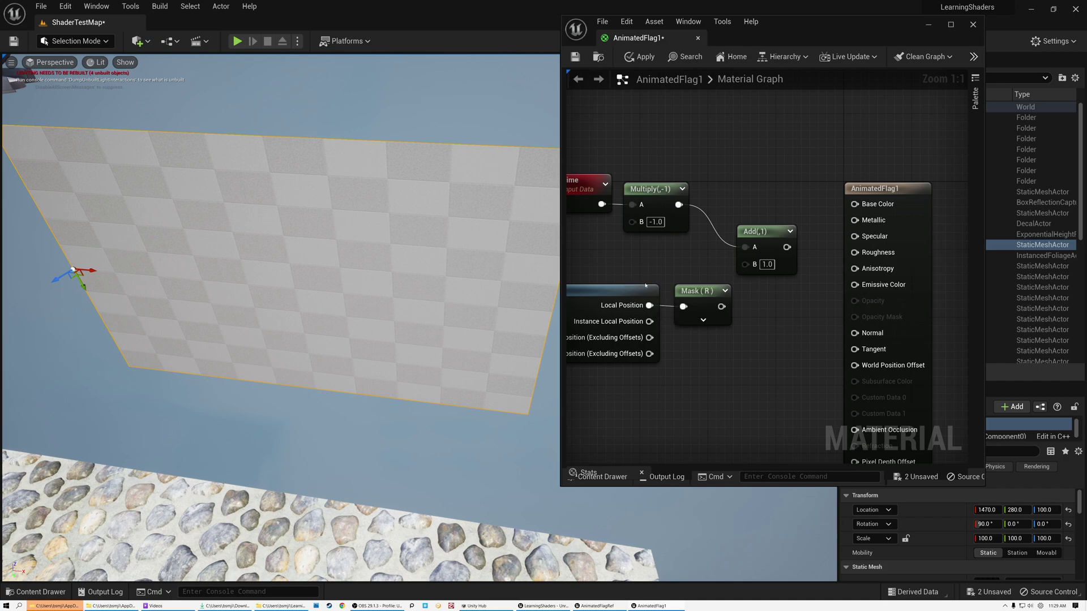
pyautogui.click(696, 291)
pyautogui.keyDown('shift'); pyautogui.click(611, 290); pyautogui.keyUp('shift')
pyautogui.moveTo(709, 290); pyautogui.dragTo(725, 214)
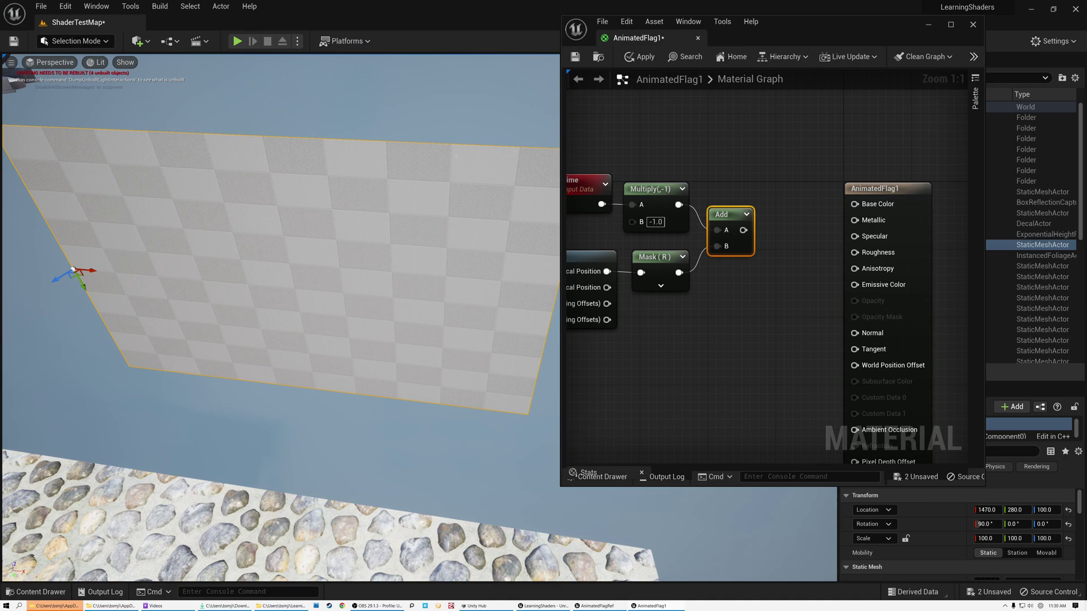
# Enlarge the material editor window and add a Sine node driven by the Add result, aligned beside the Add node.
pyautogui.moveTo(595, 149); pyautogui.dragTo(719, 317)
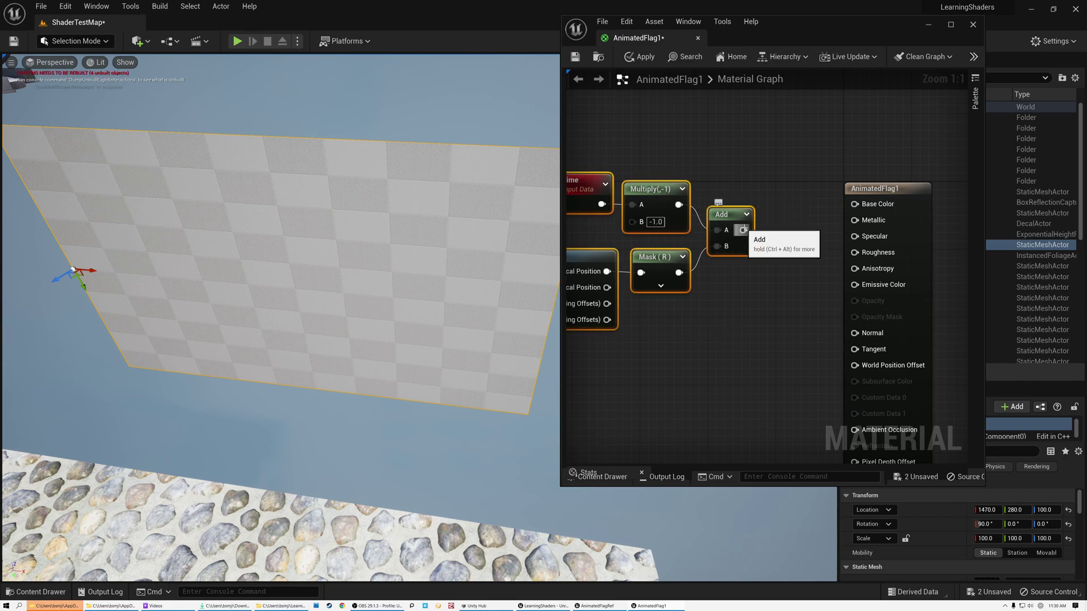
pyautogui.moveTo(561, 151); pyautogui.dragTo(436, 151)
pyautogui.click(662, 229)
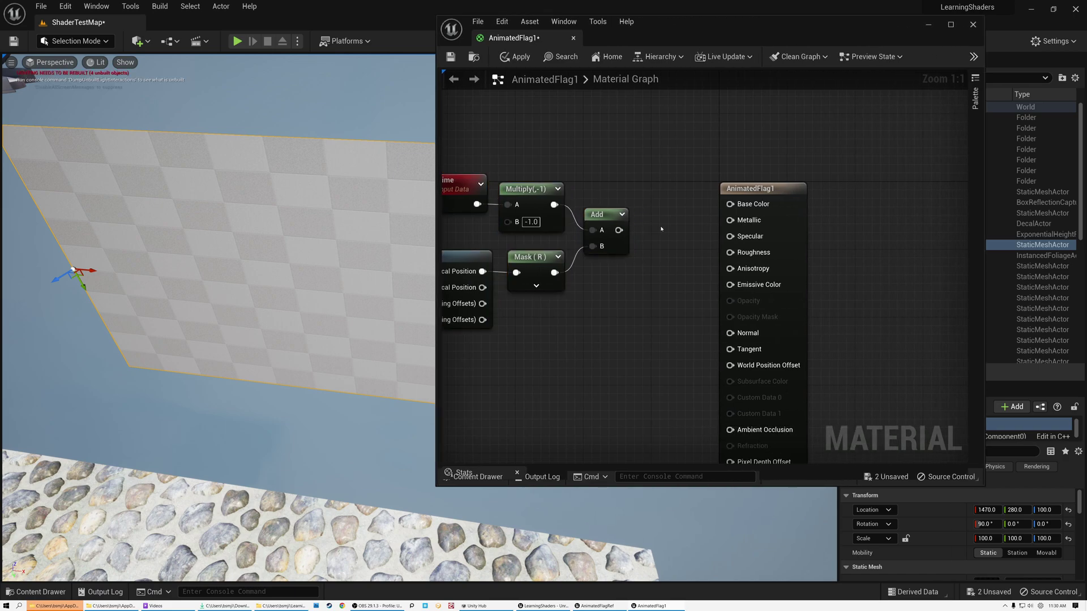
pyautogui.rightClick(661, 228)
pyautogui.write('sine')
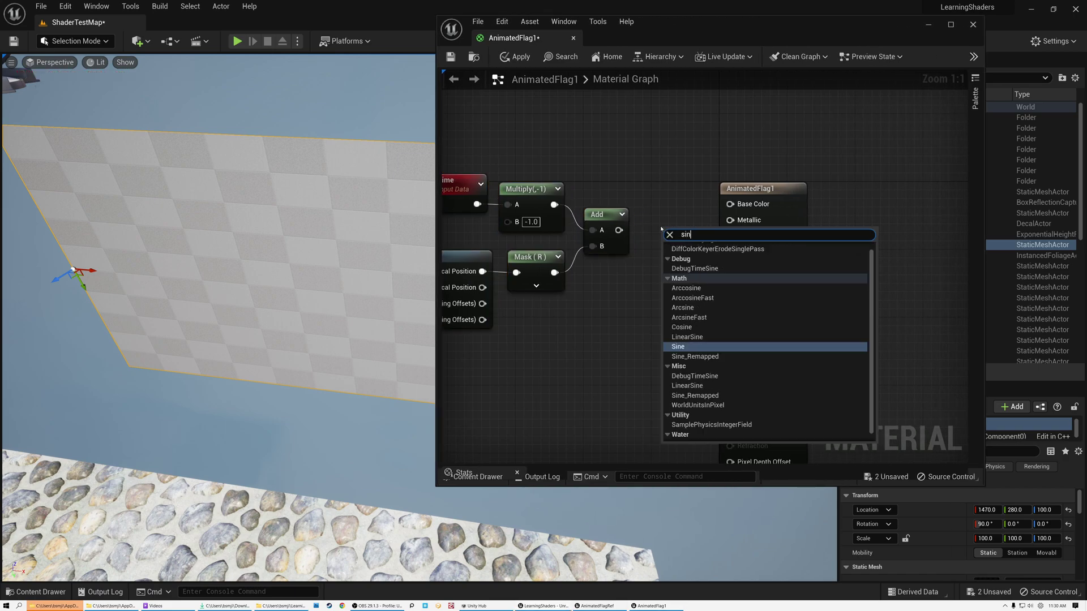
pyautogui.click(679, 335)
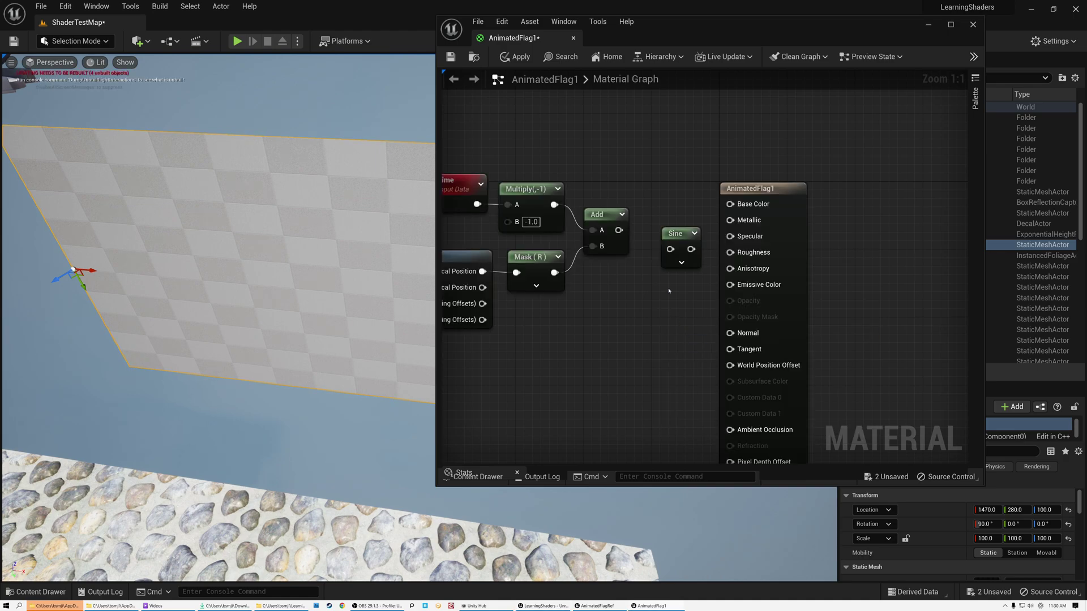
pyautogui.moveTo(619, 230); pyautogui.dragTo(648, 219)
pyautogui.keyDown('shift'); pyautogui.click(615, 215); pyautogui.keyUp('shift')
pyautogui.moveTo(615, 215); pyautogui.dragTo(604, 216)
pyautogui.click(602, 182)
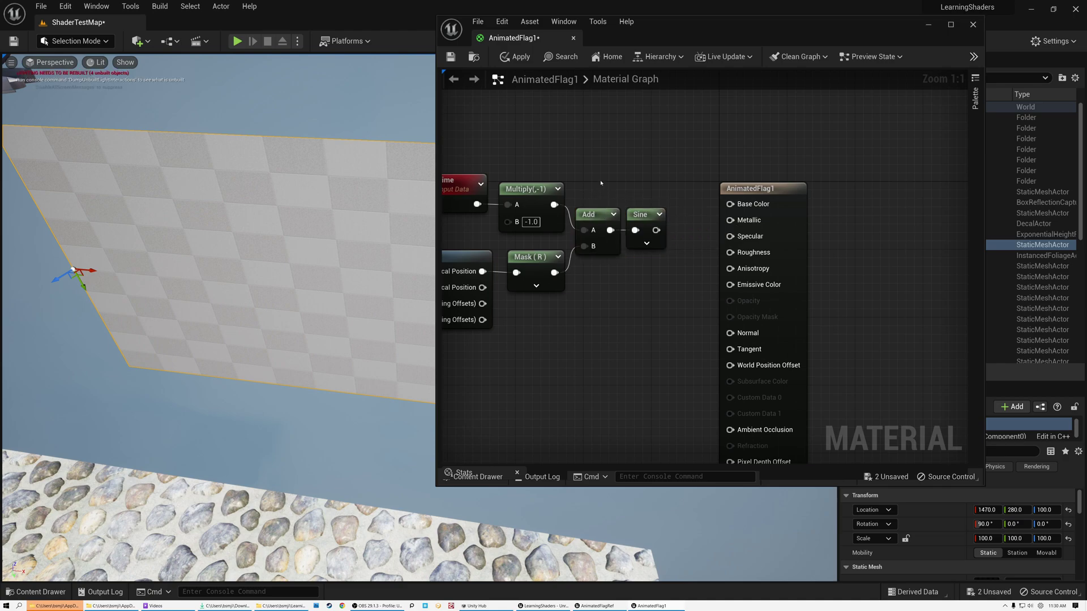
# Move the whole Time, LocalPosition, Add and Sine node group further from the material output to free space.
pyautogui.moveTo(477, 159); pyautogui.dragTo(645, 334)
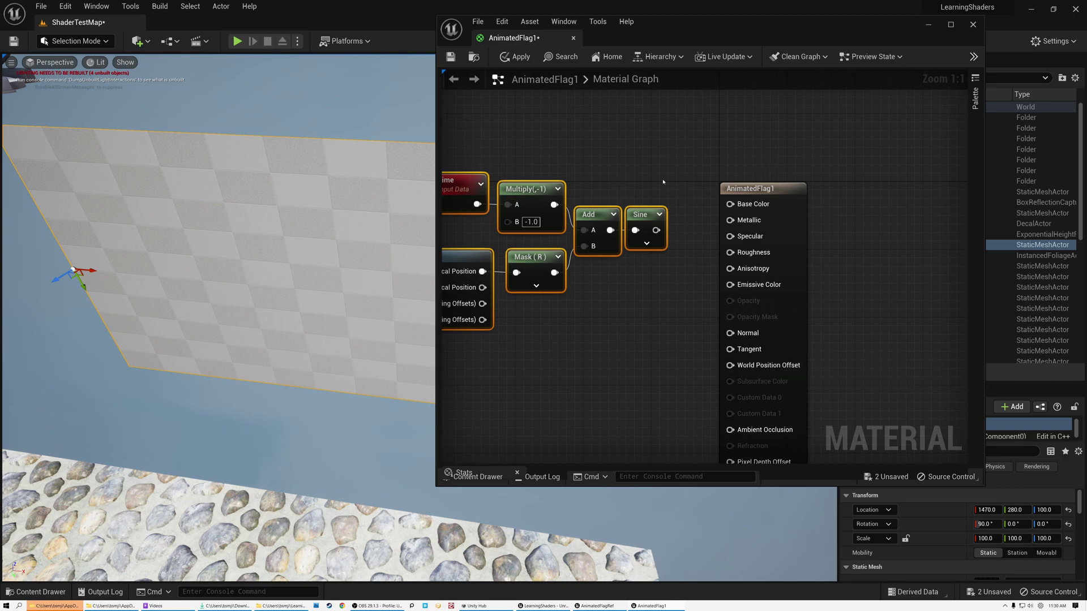
pyautogui.moveTo(485, 151); pyautogui.dragTo(655, 376)
pyautogui.moveTo(632, 232); pyautogui.dragTo(538, 308)
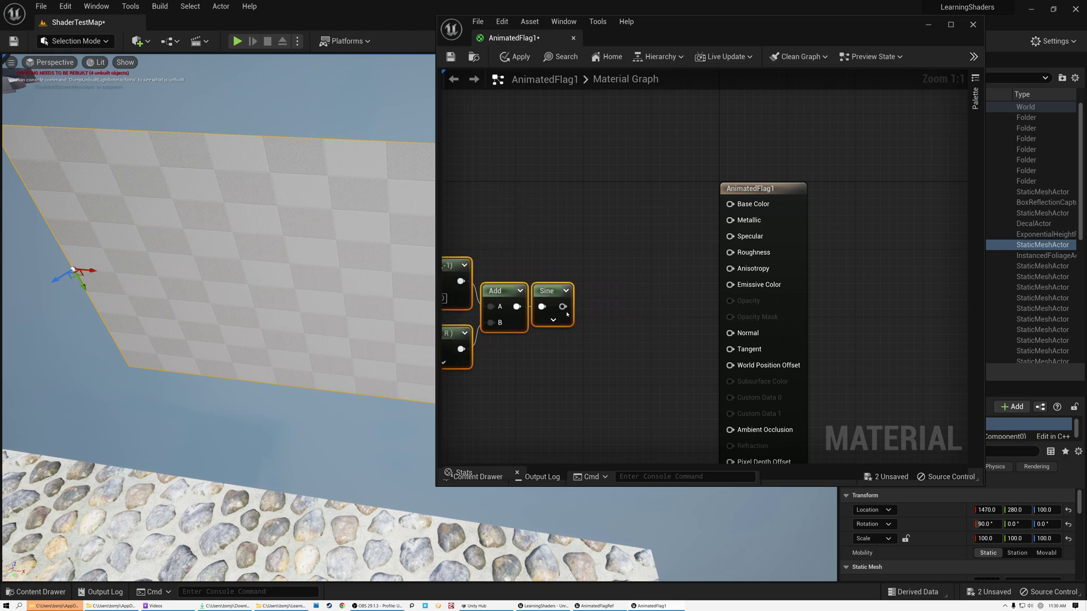
pyautogui.click(553, 255)
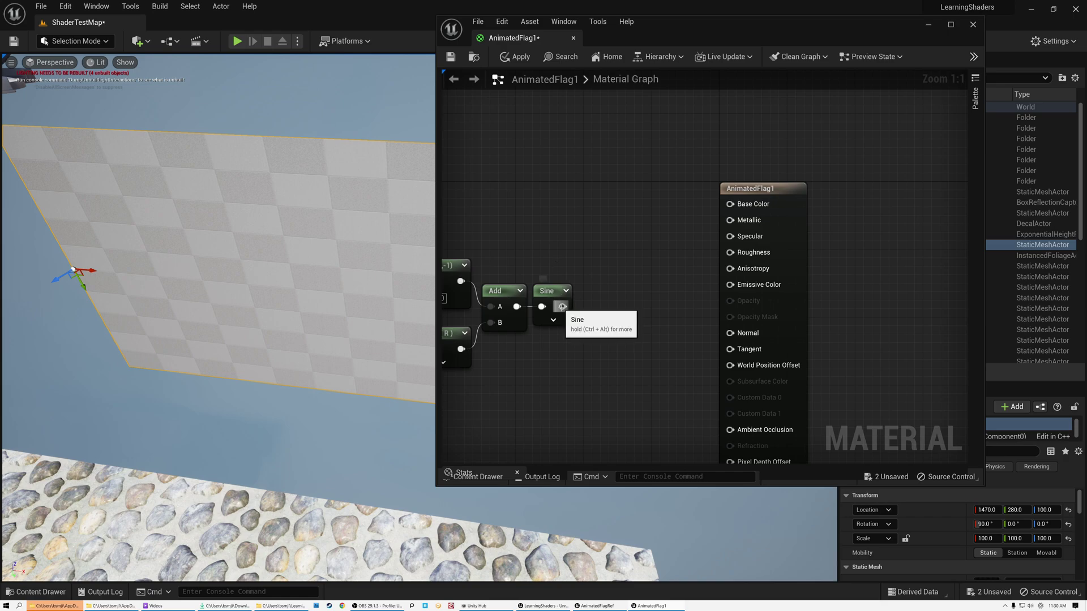
# Connect the Sine output to input A of a new Multiply node placed level with the Sine node.
pyautogui.moveTo(563, 307); pyautogui.dragTo(625, 308)
pyautogui.write('mul')
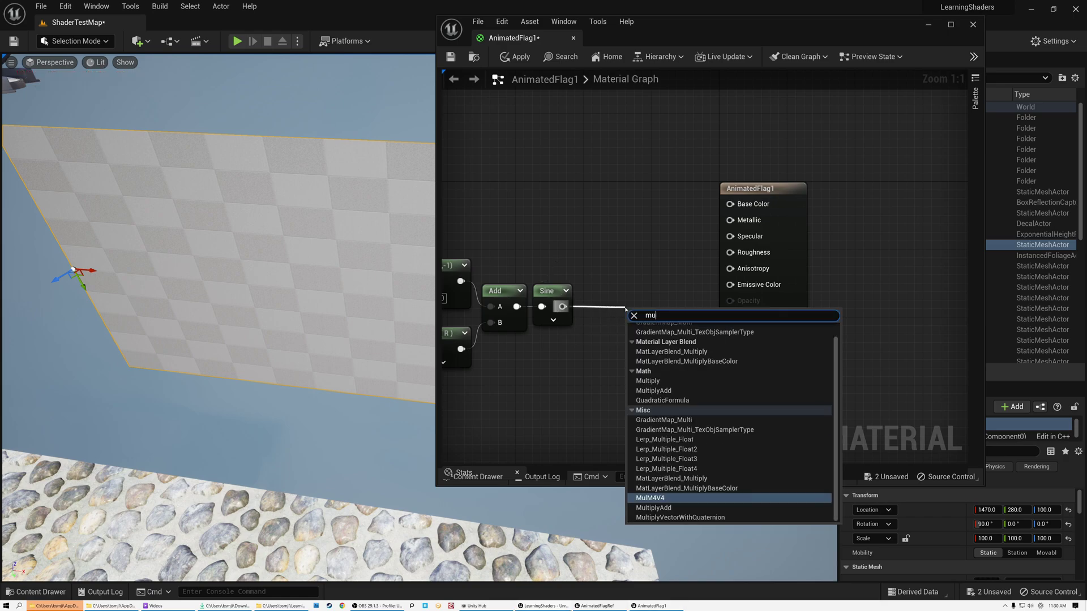
pyautogui.click(648, 381)
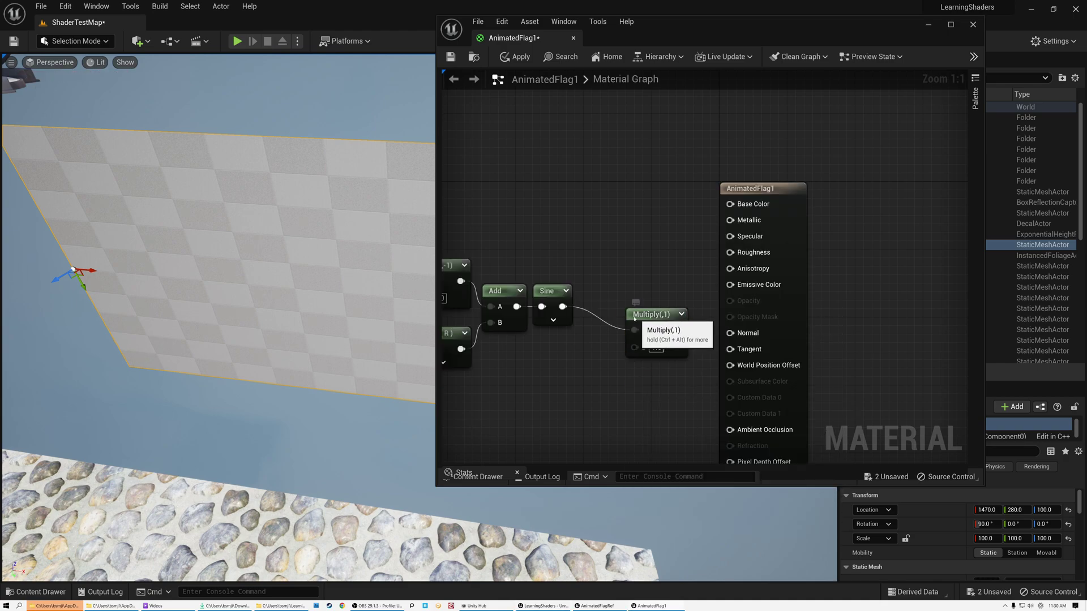
pyautogui.moveTo(608, 290); pyautogui.dragTo(599, 297)
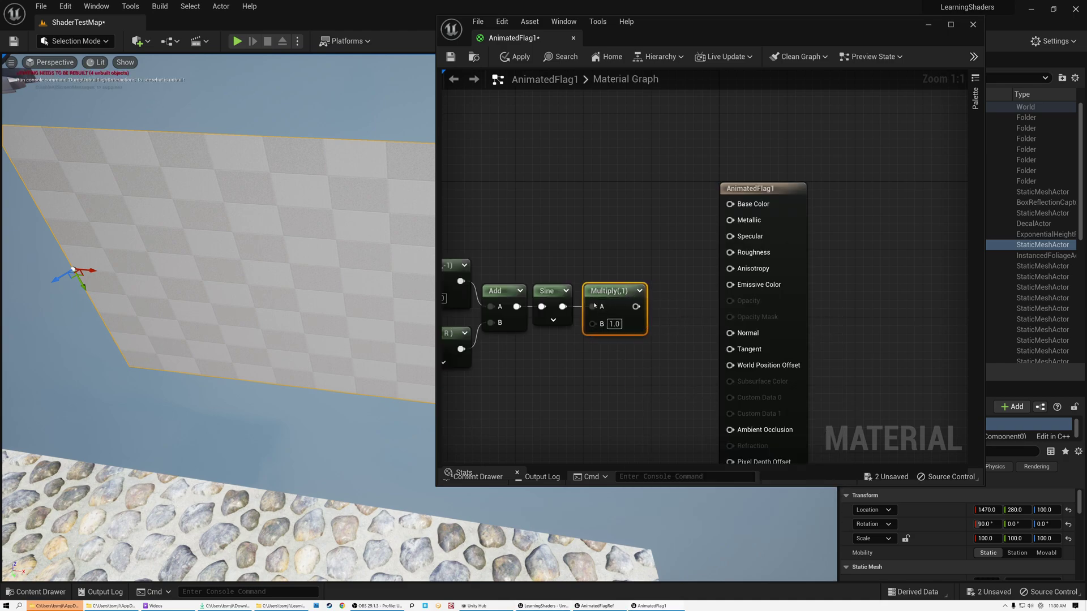
# Place a three-component constant vector node below the Sine node and set its Y value to 15.
pyautogui.click(539, 360)
pyautogui.moveTo(592, 369); pyautogui.dragTo(543, 365)
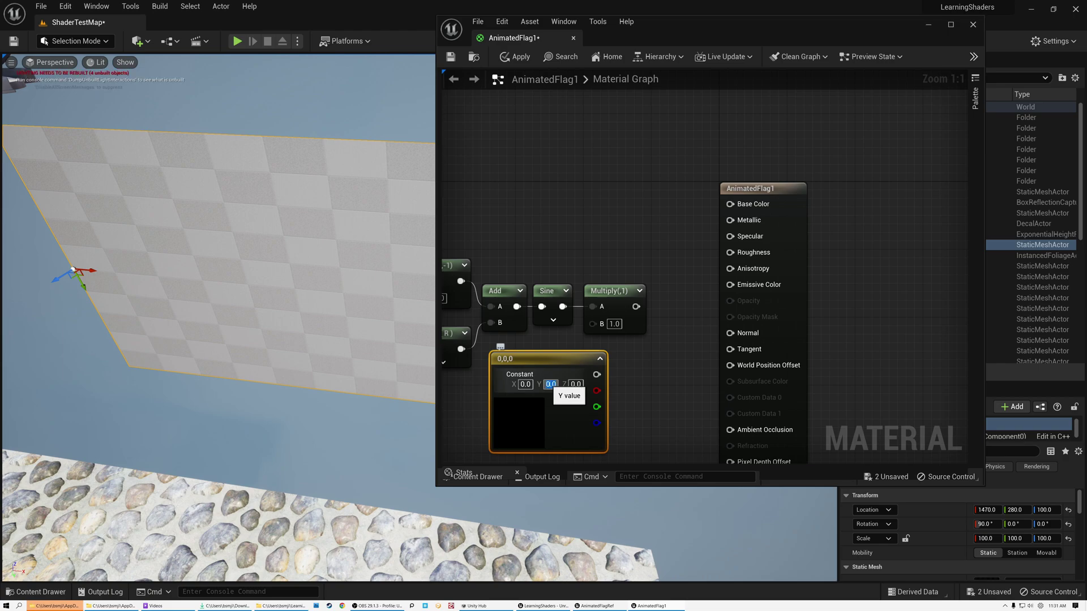
pyautogui.write('15')
pyautogui.press('Return')
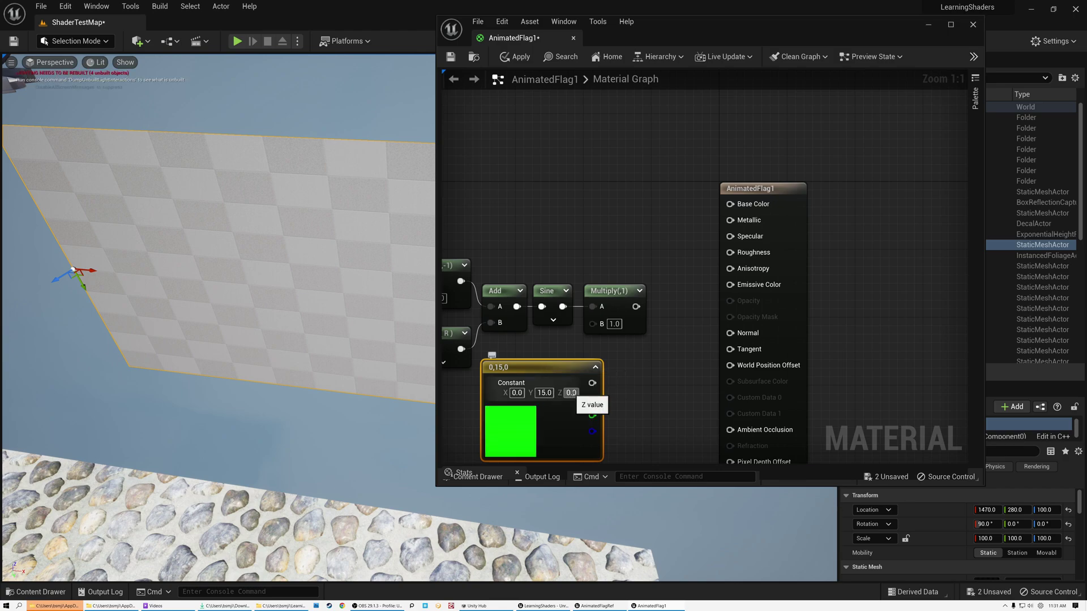
# Feed the constant vector into the Multiply's B input and the Multiply output into World Position Offset, saving the material to view the flag.
pyautogui.moveTo(592, 383); pyautogui.dragTo(593, 323)
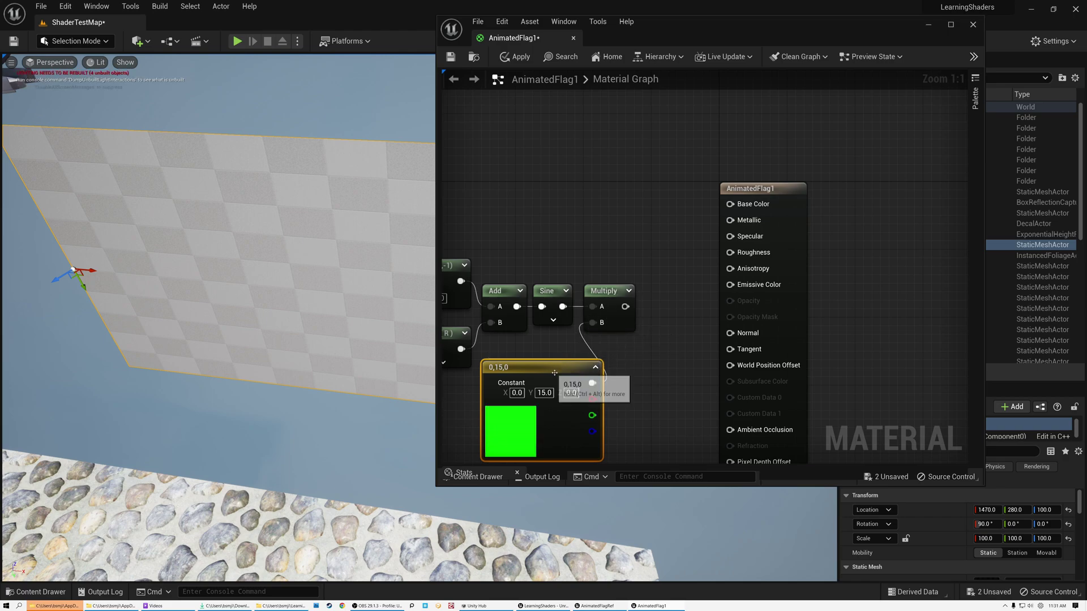
pyautogui.moveTo(554, 372); pyautogui.dragTo(544, 374)
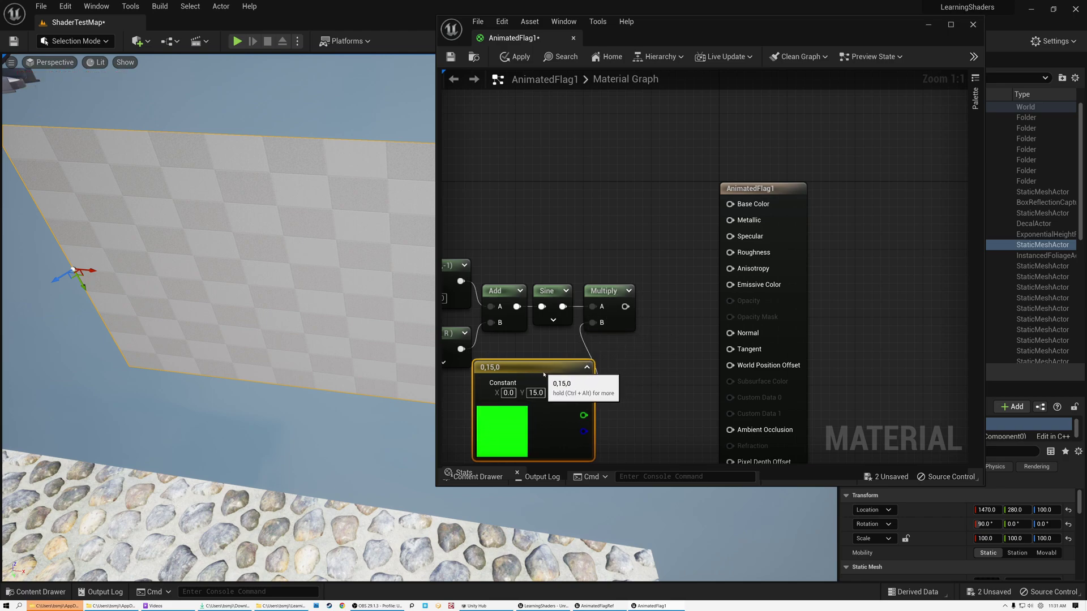
pyautogui.moveTo(625, 306); pyautogui.dragTo(731, 367)
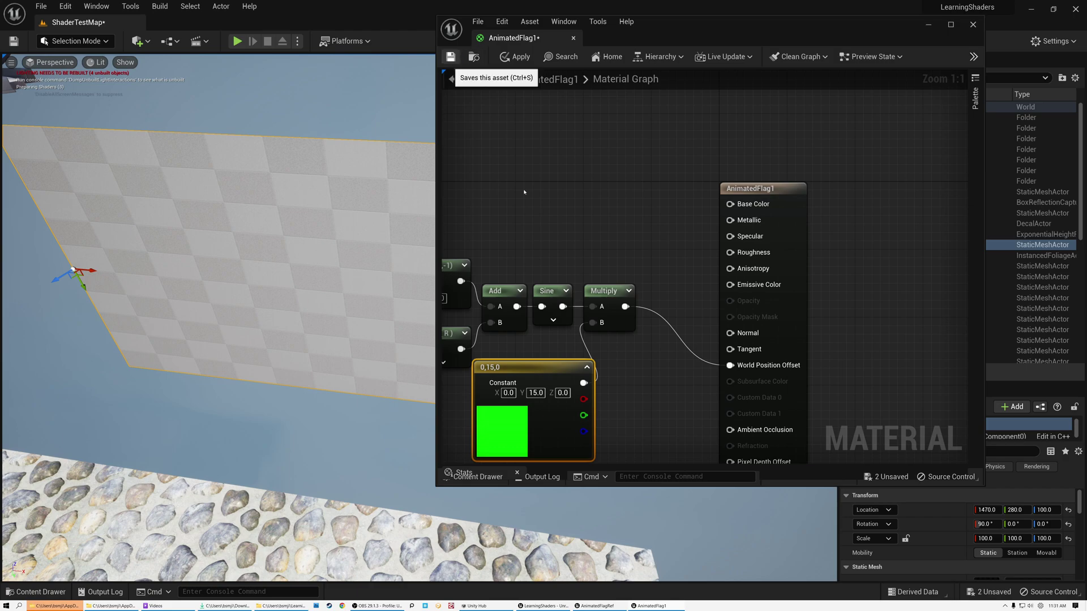
pyautogui.hotkey('ctrl', 's')
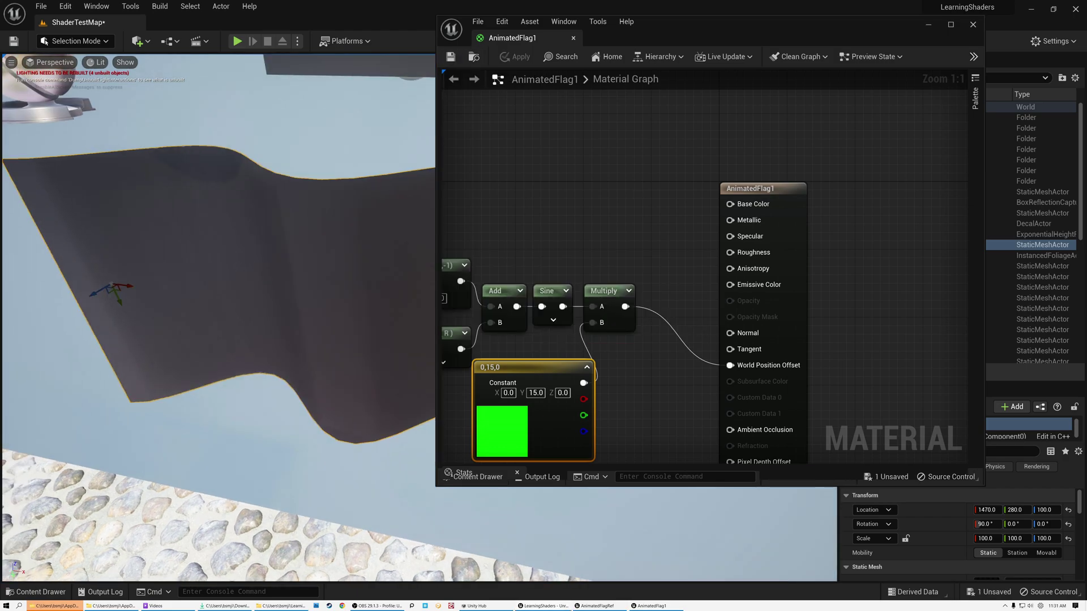
pyautogui.press('f')
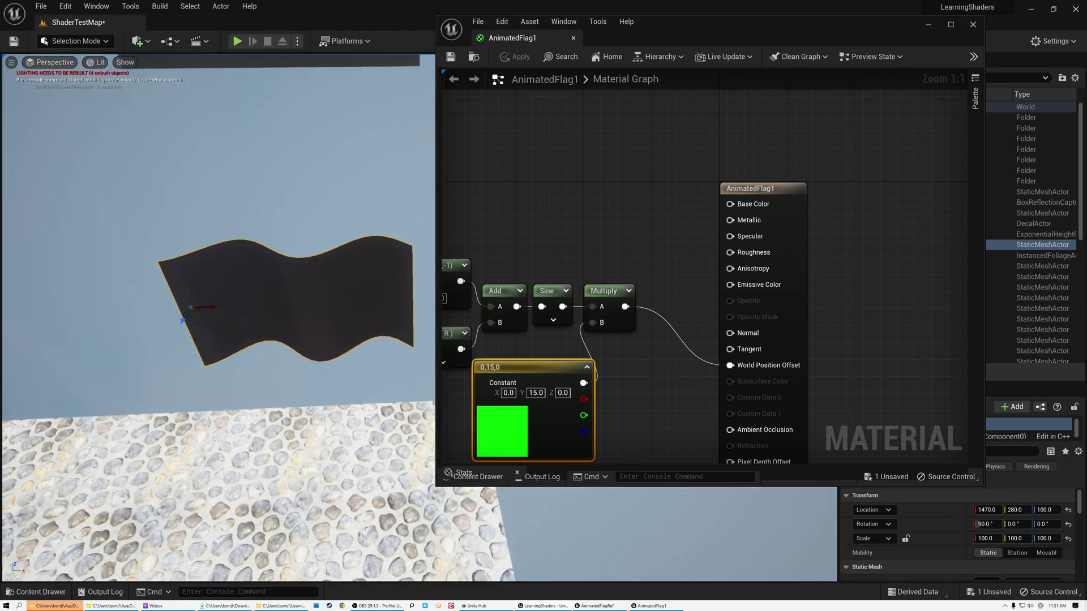
pyautogui.press('w')
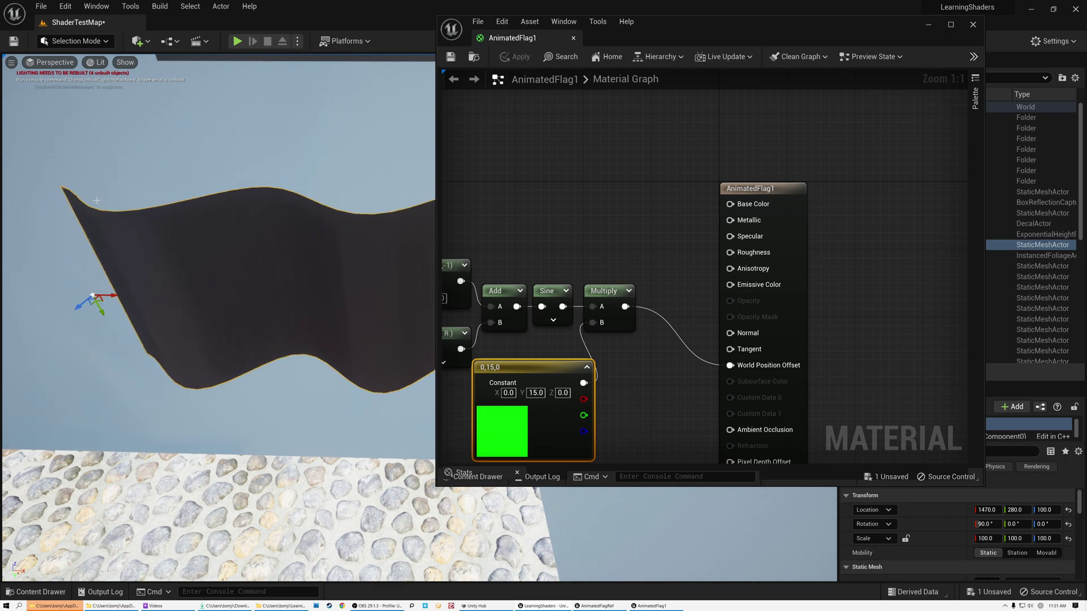
# Tidy the graph by collapsing the constant vector's colour preview, tucking it under the Sine node and shifting LocalPosition and Mask (R) away.
pyautogui.moveTo(557, 224); pyautogui.dragTo(671, 156, button='right')
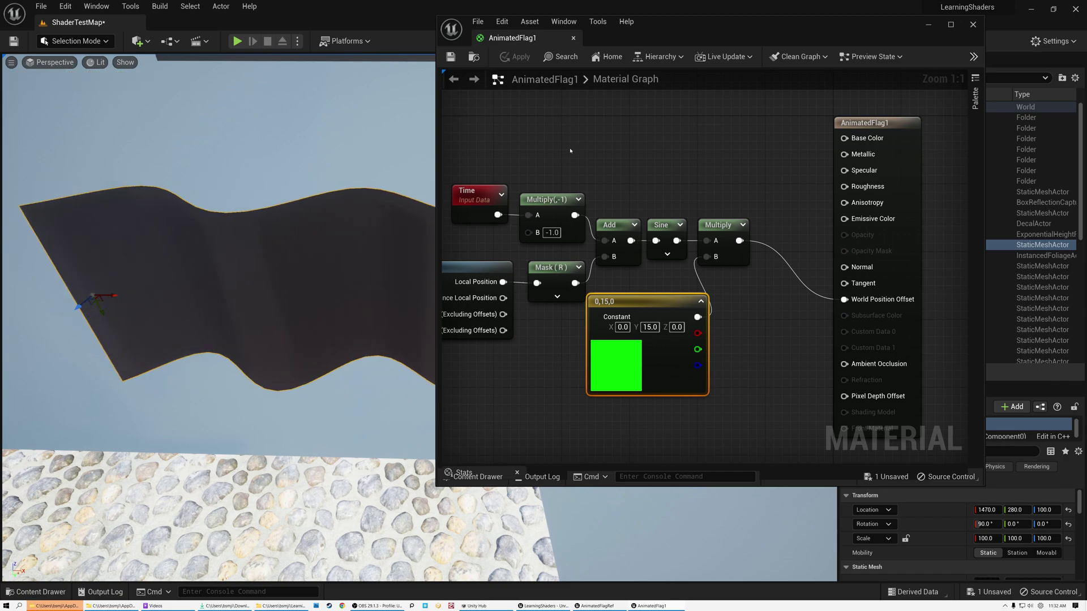
pyautogui.moveTo(573, 132); pyautogui.dragTo(624, 115, button='right')
pyautogui.moveTo(543, 221); pyautogui.dragTo(587, 231)
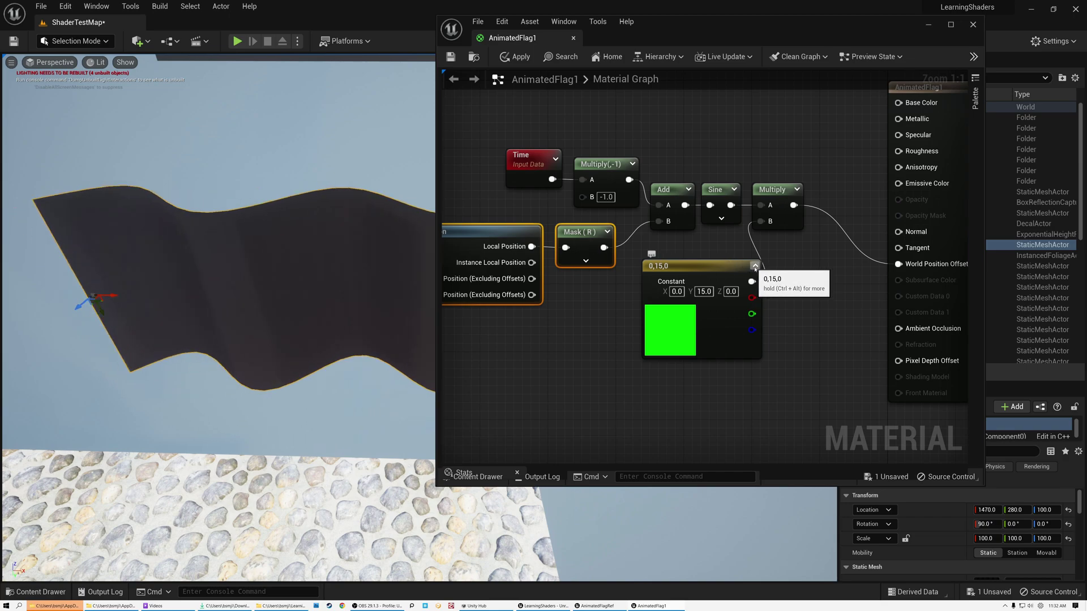
pyautogui.moveTo(724, 266); pyautogui.dragTo(715, 249)
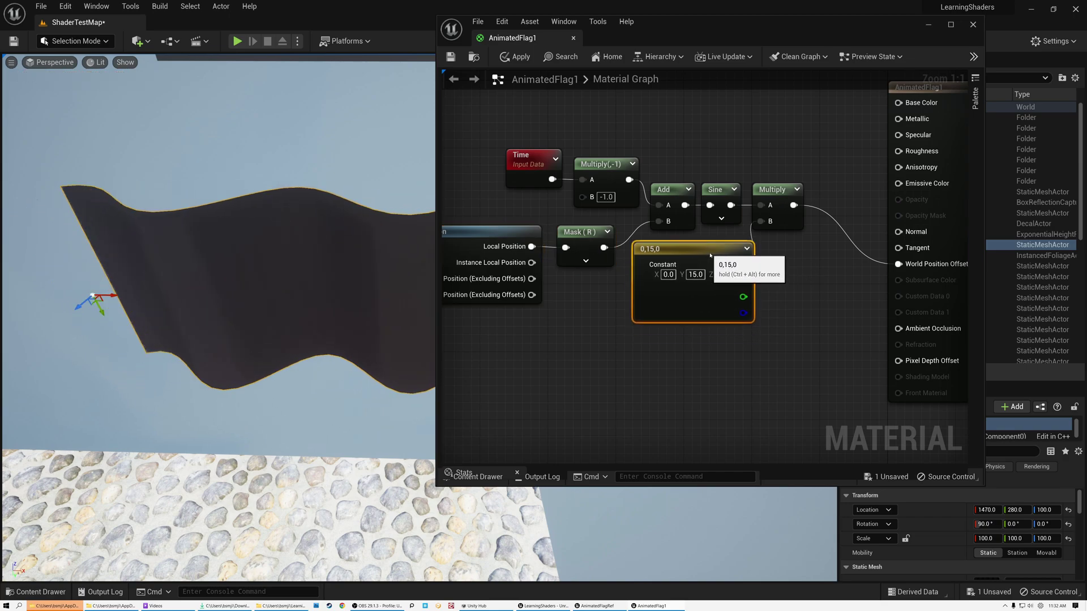
pyautogui.moveTo(539, 215); pyautogui.dragTo(567, 260)
pyautogui.moveTo(584, 232); pyautogui.dragTo(567, 249)
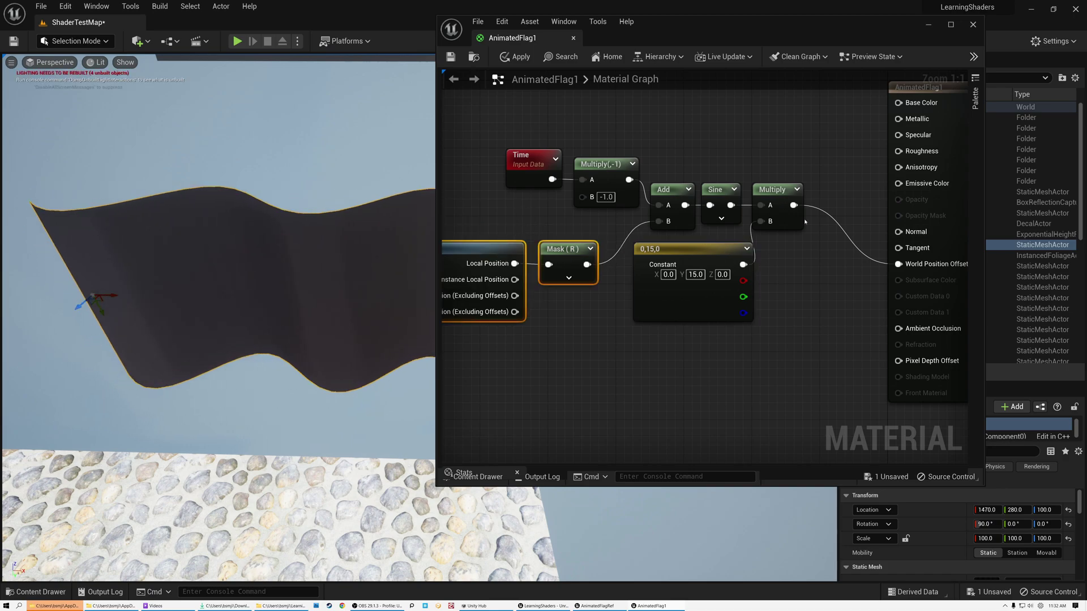
# Add a second Multiply node with the first Multiply output in A and the Mask (R) output in B.
pyautogui.moveTo(793, 205); pyautogui.dragTo(819, 263)
pyautogui.write('mul')
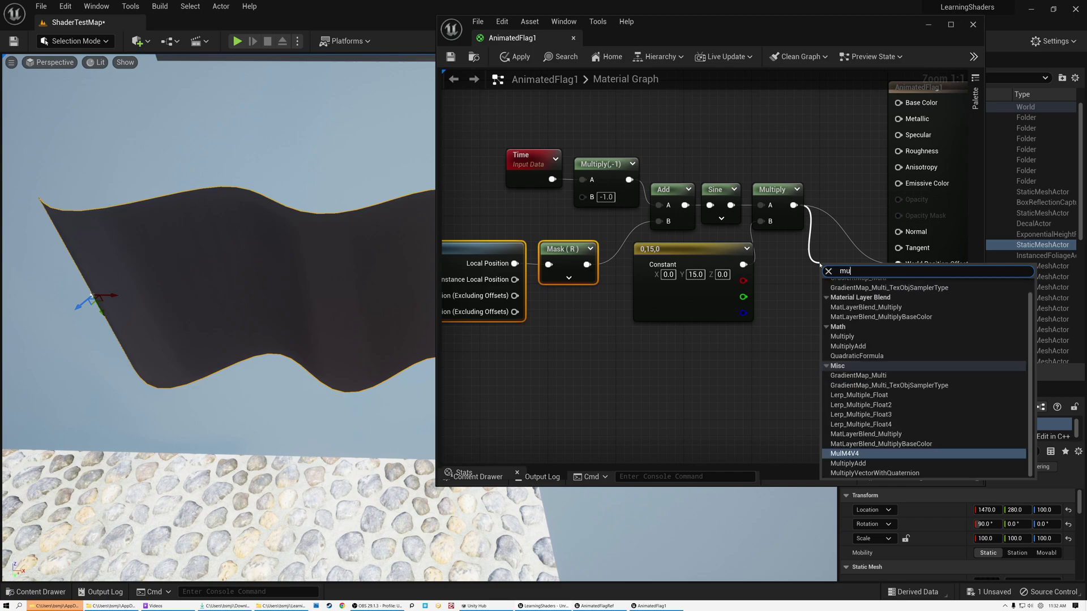
pyautogui.click(848, 340)
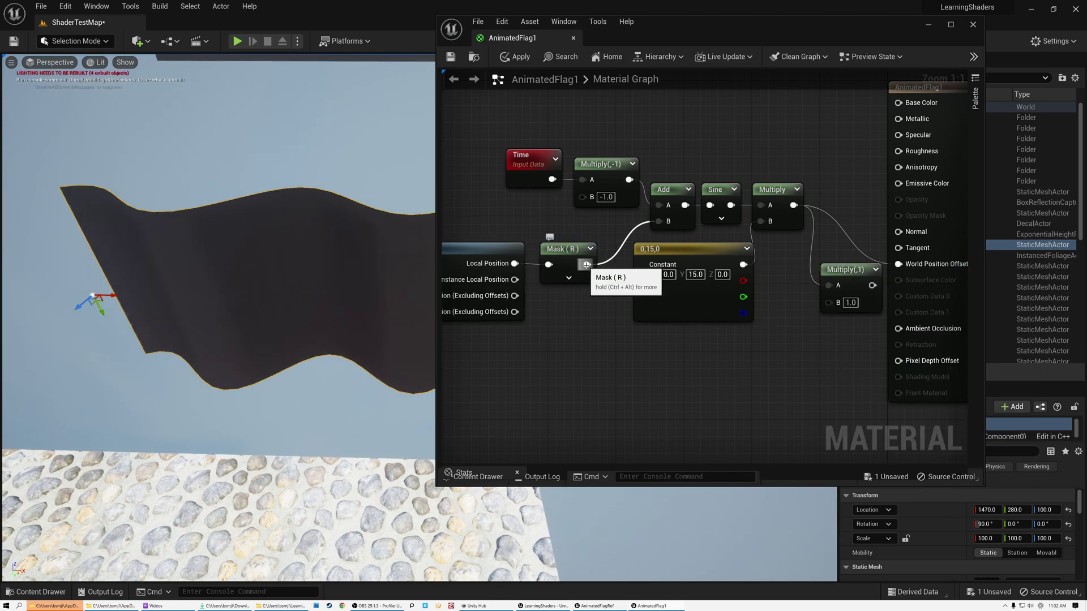
pyautogui.moveTo(586, 265); pyautogui.dragTo(827, 241)
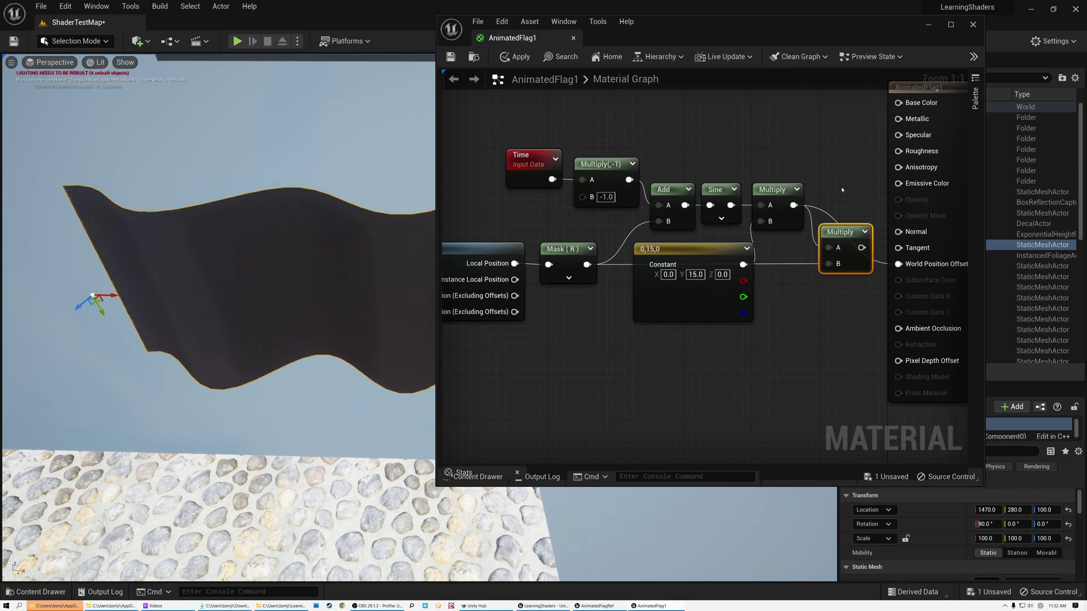
# Connect the second Multiply output to World Position Offset and save the material, moving the editor window aside to uncover the flag.
pyautogui.moveTo(856, 252); pyautogui.dragTo(692, 257, button='right')
pyautogui.moveTo(696, 252); pyautogui.dragTo(734, 268)
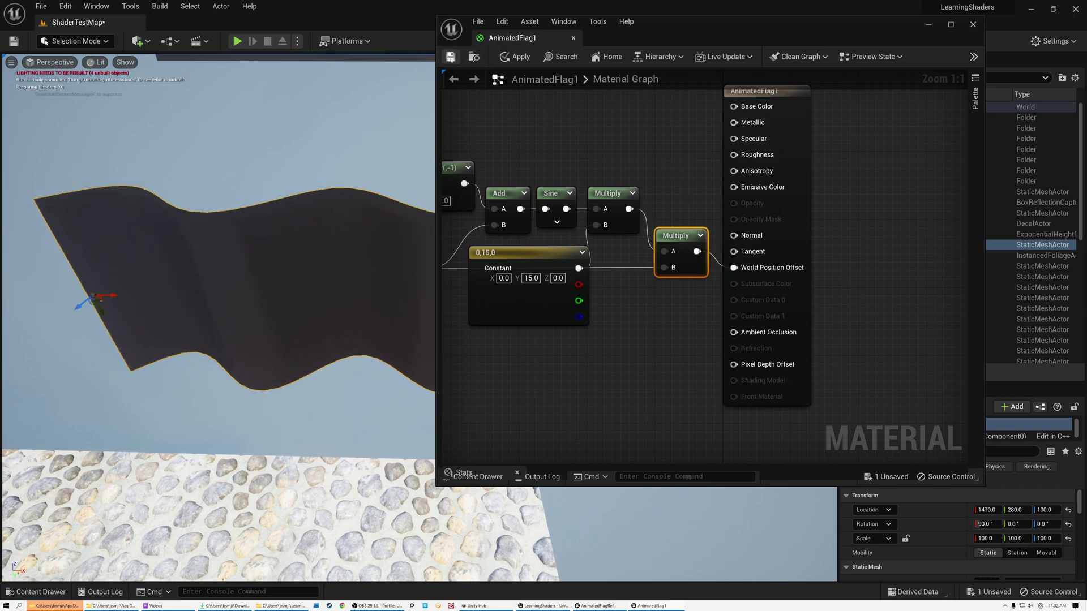
pyautogui.hotkey('ctrl', 's')
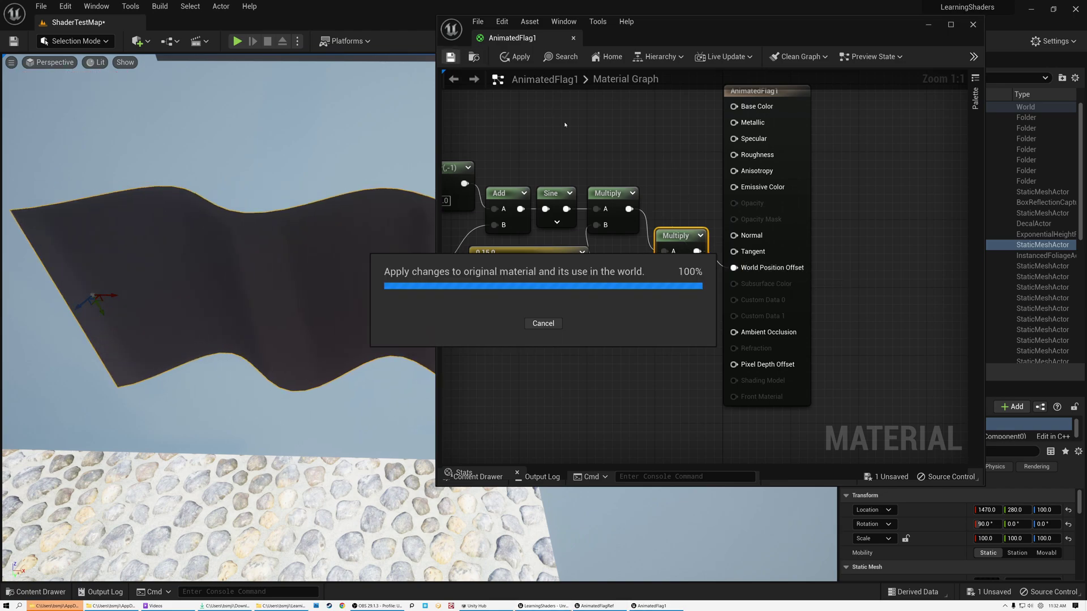
pyautogui.moveTo(492, 18); pyautogui.dragTo(640, 24)
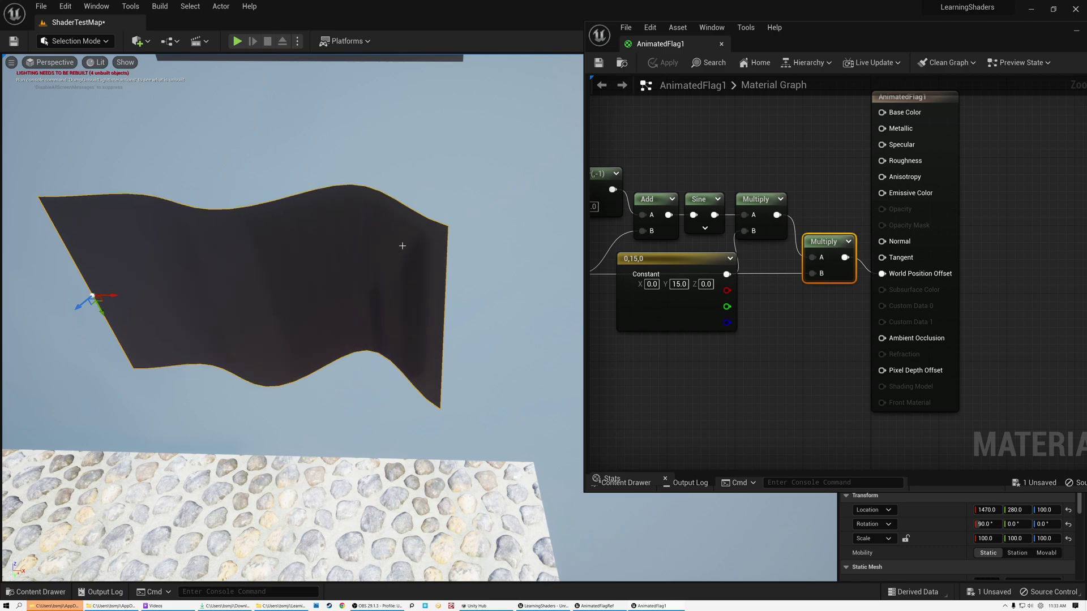
# Maximize the material editor and move the Time and Multiply(,-1) nodes together up and away from the Add node.
pyautogui.doubleClick(847, 32)
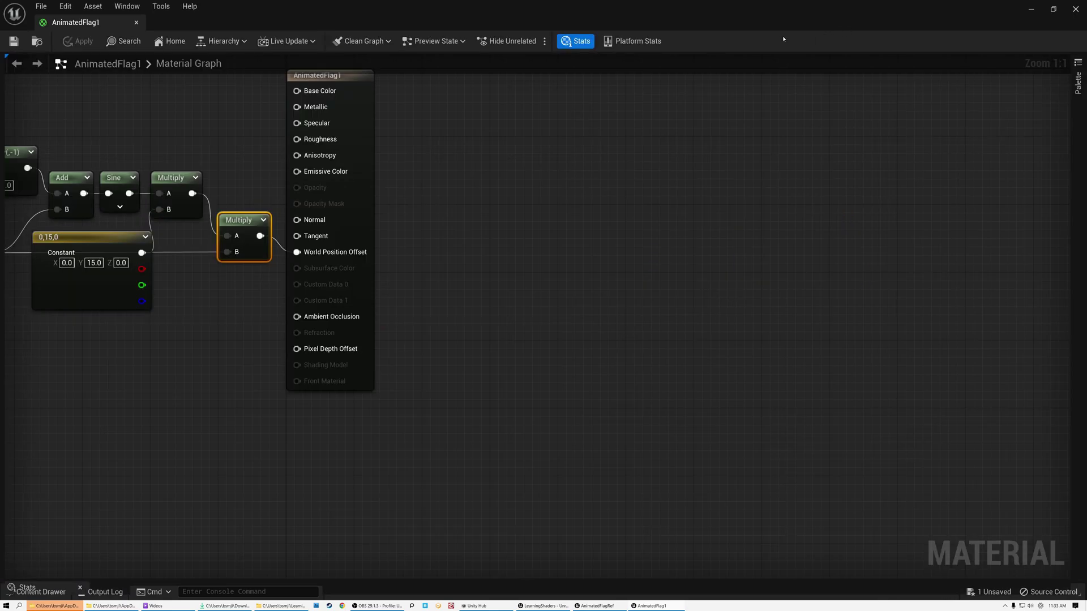
pyautogui.moveTo(207, 141); pyautogui.dragTo(575, 189, button='right')
pyautogui.scroll(3, 575, 190)
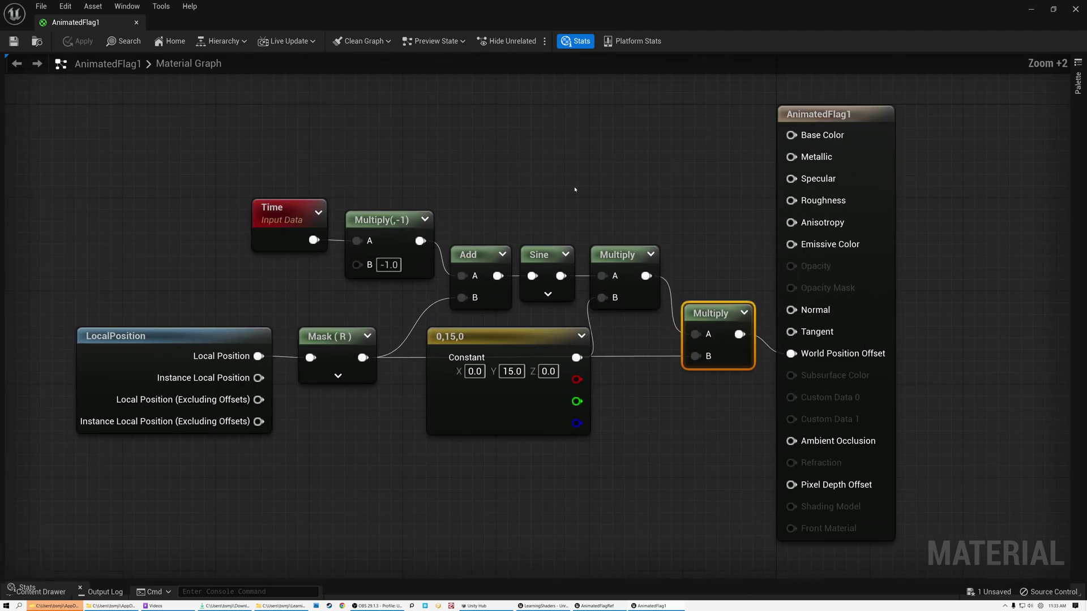
pyautogui.click(328, 183)
pyautogui.moveTo(424, 202); pyautogui.dragTo(387, 177)
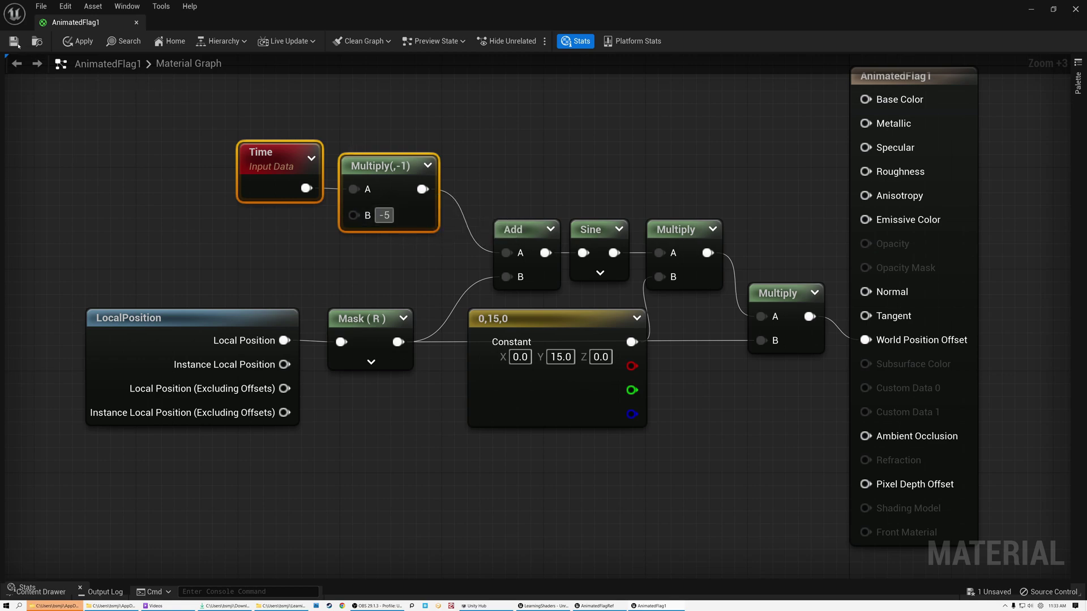
# Try -5 as the B value of the Multiply after Time, save to preview it, and restore the value to -1.
pyautogui.press('Return')
pyautogui.hotkey('ctrl', 's')
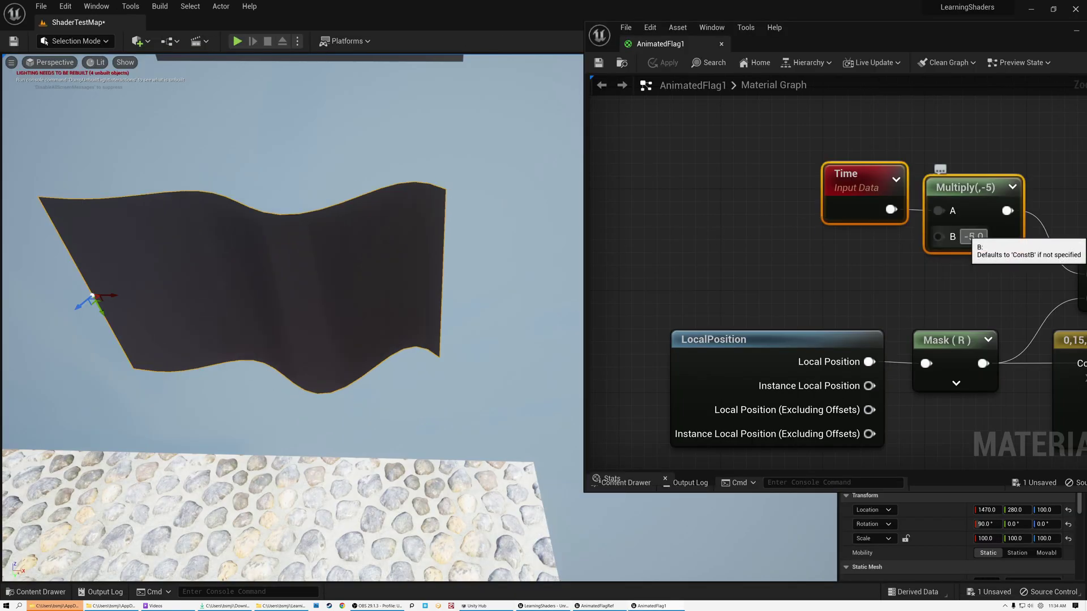
pyautogui.write('-1')
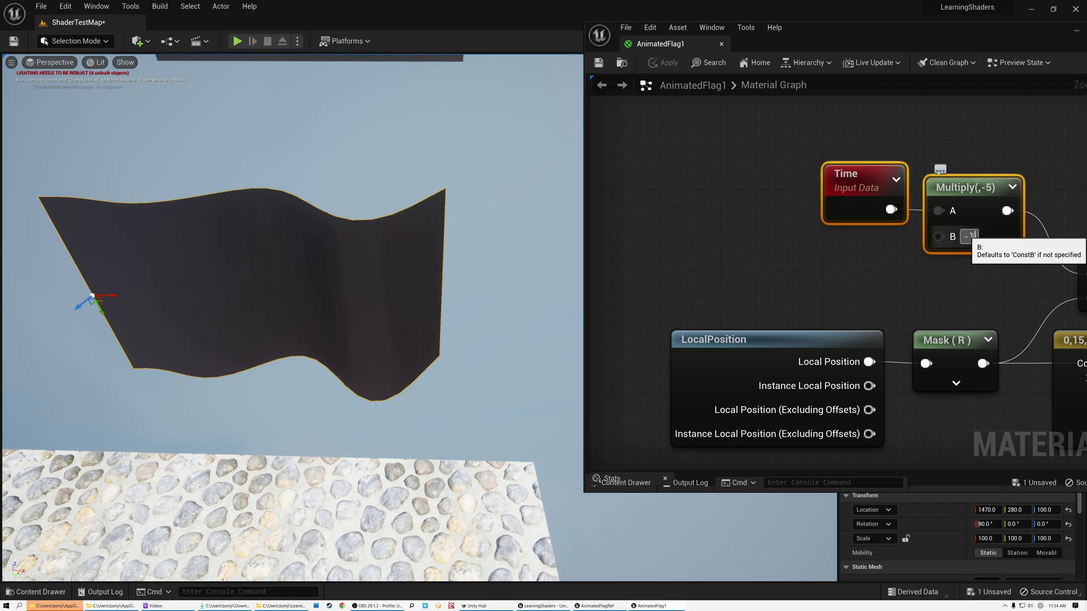
pyautogui.press('Return')
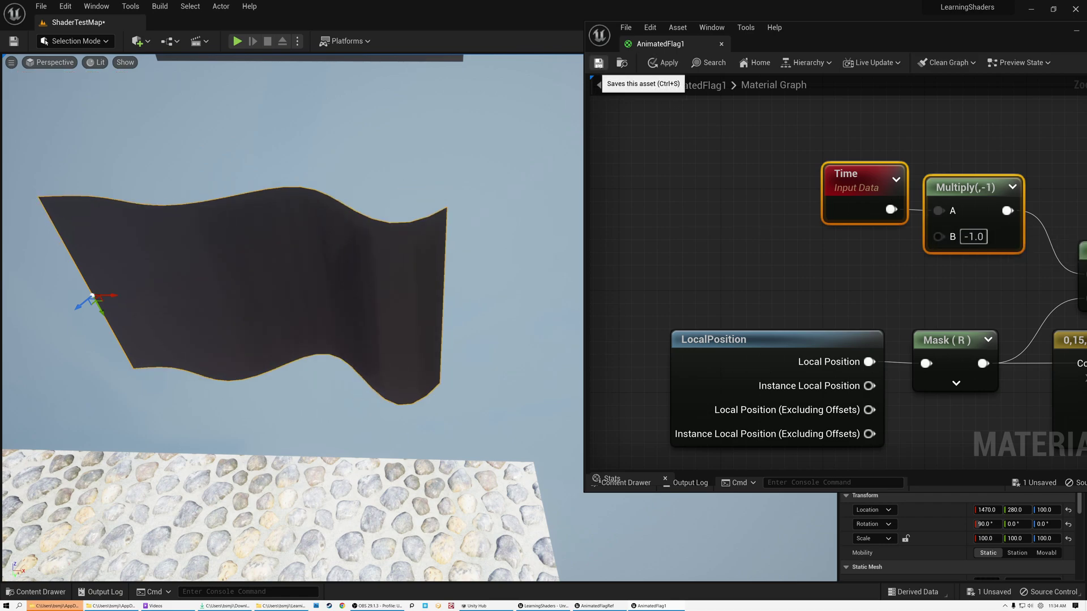
pyautogui.click(663, 62)
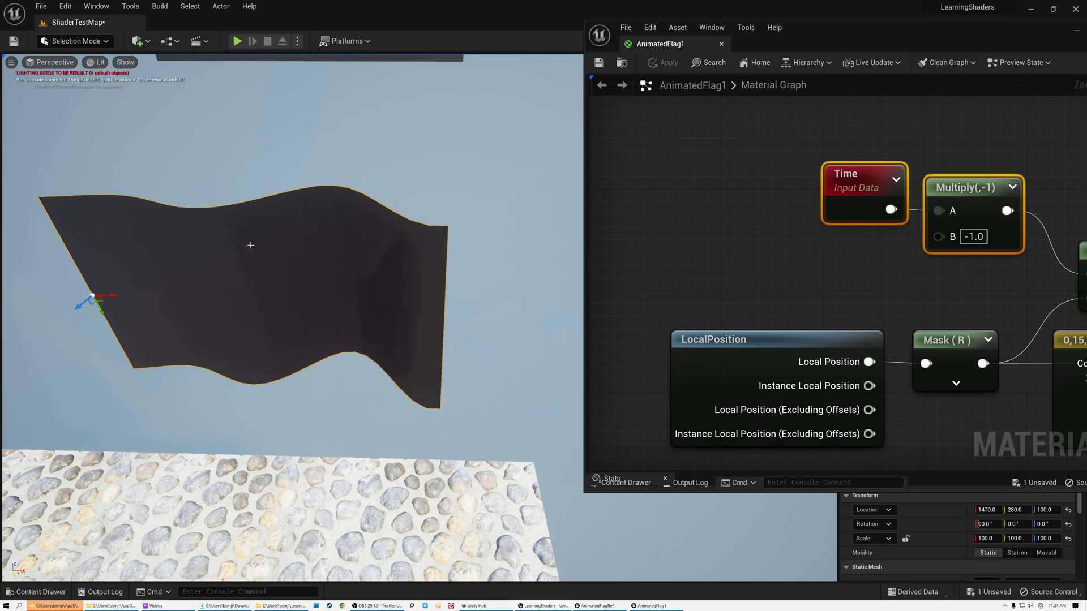
# Try a Z value of 10 in the constant vector and save the material to inspect the flag's motion.
pyautogui.moveTo(663, 189); pyautogui.dragTo(426, 125, button='right')
pyautogui.scroll(-2, 688, 246)
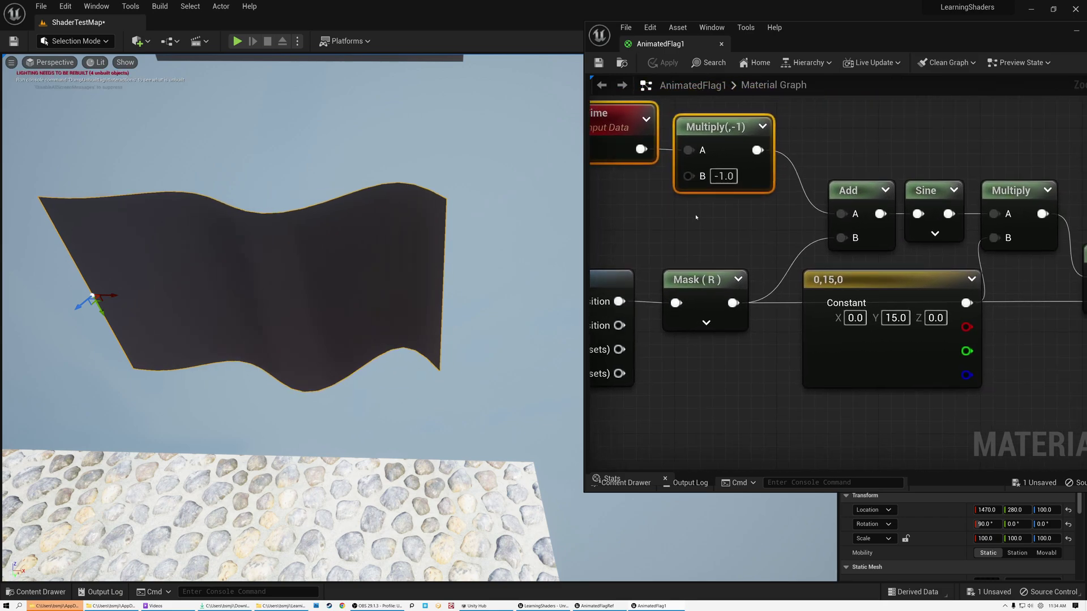
pyautogui.moveTo(734, 224); pyautogui.dragTo(705, 239, button='right')
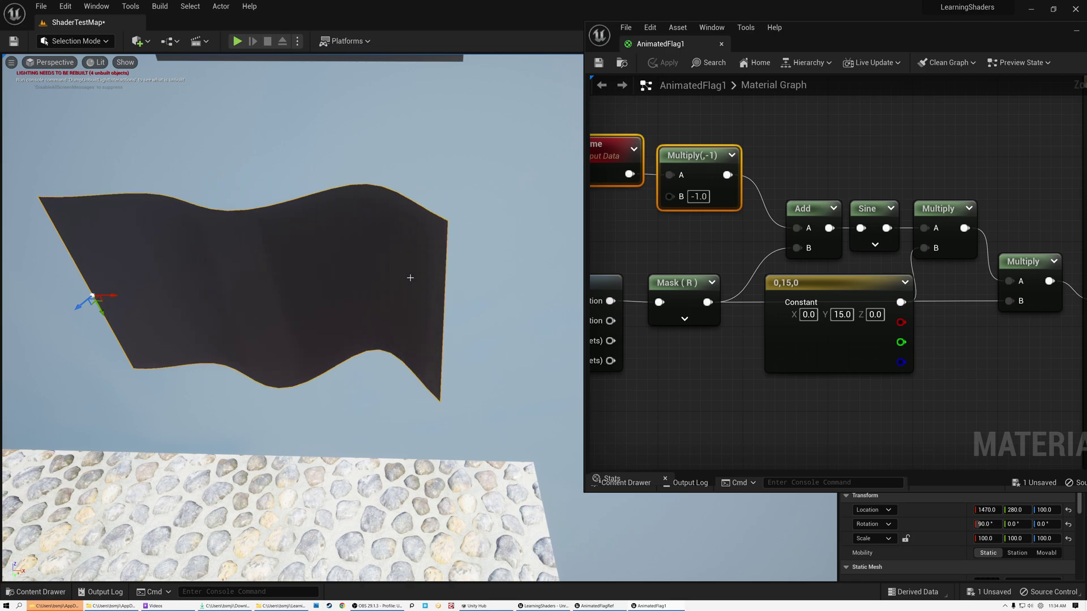
pyautogui.click(876, 315)
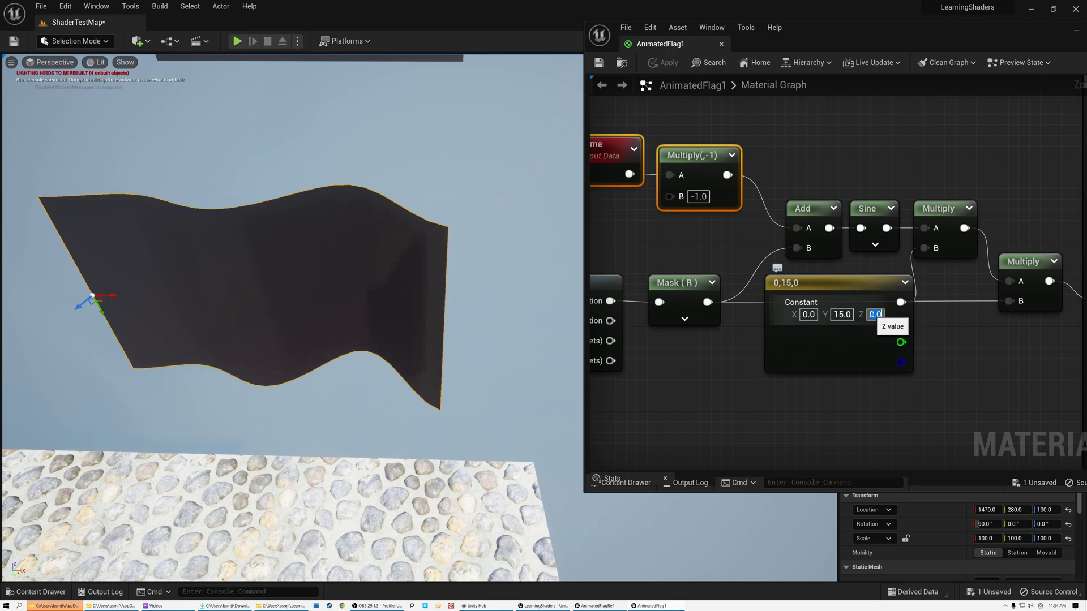
pyautogui.write('10')
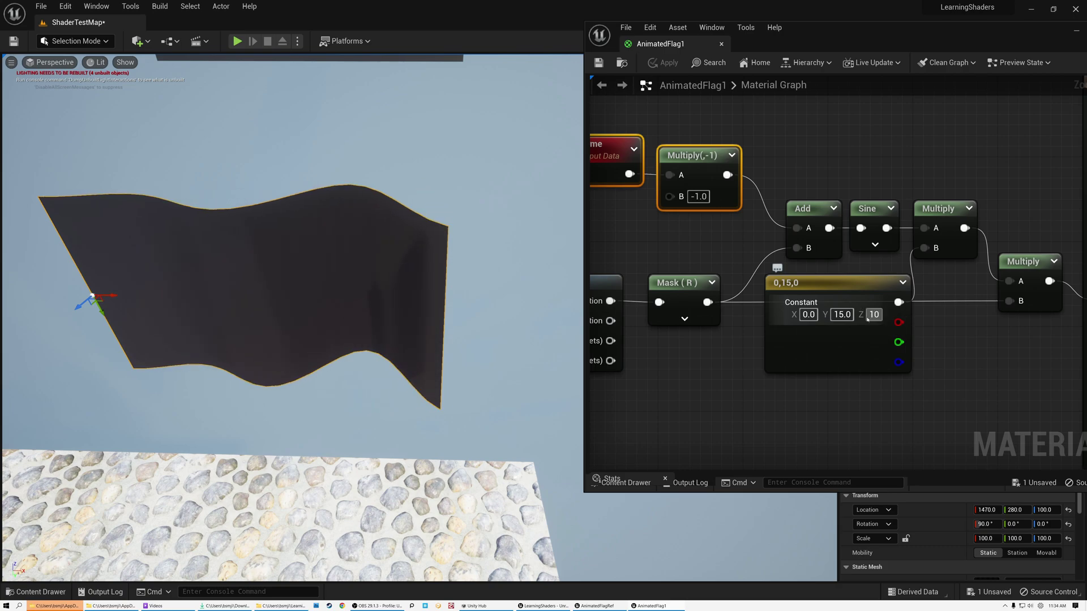
pyautogui.press('Return')
pyautogui.click(599, 62)
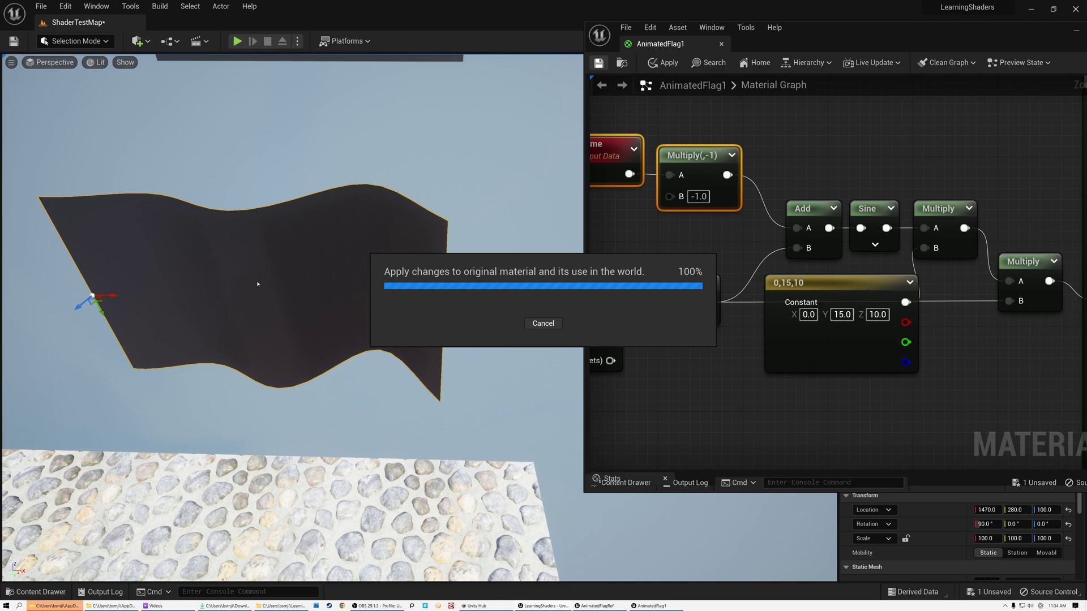
pyautogui.moveTo(258, 284); pyautogui.dragTo(46, 58, button='right')
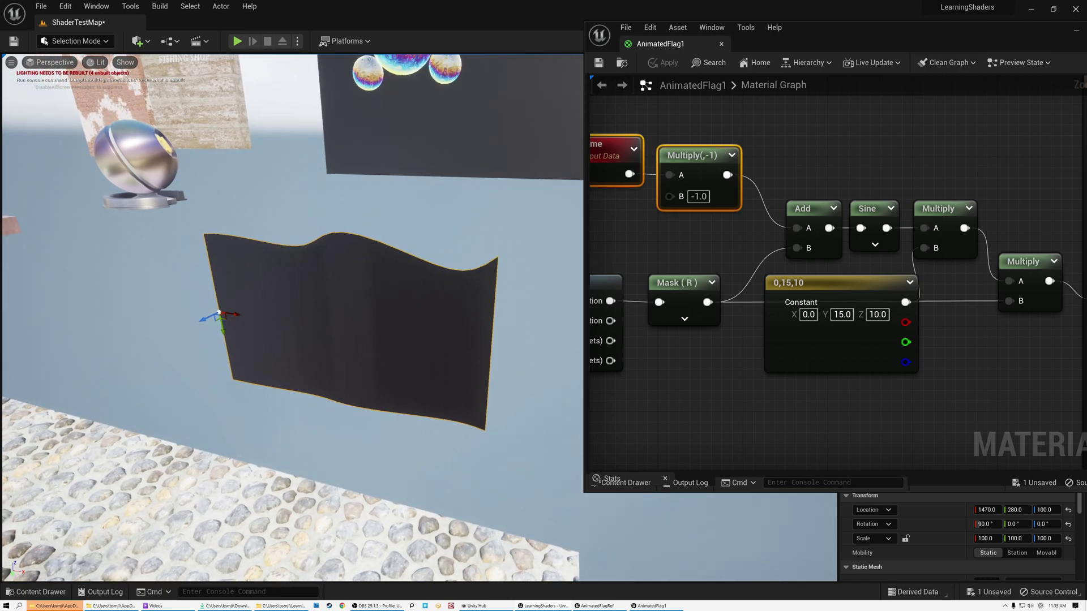
# Lower the constant vector's Z value to 5 and save the material to check the flag from another angle.
pyautogui.press('Up')
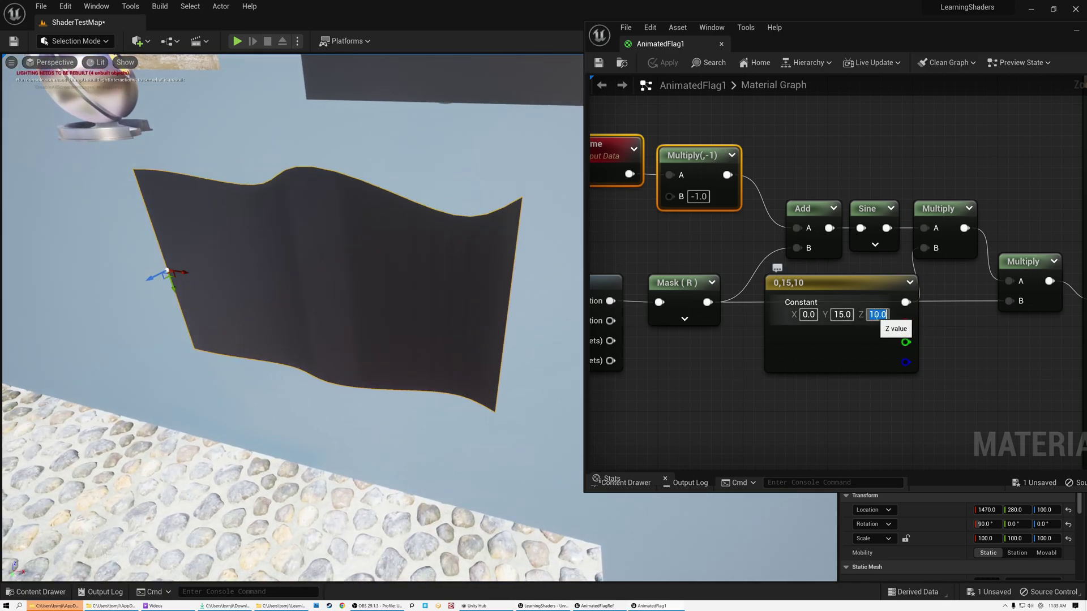
pyautogui.write('5')
pyautogui.press('Return')
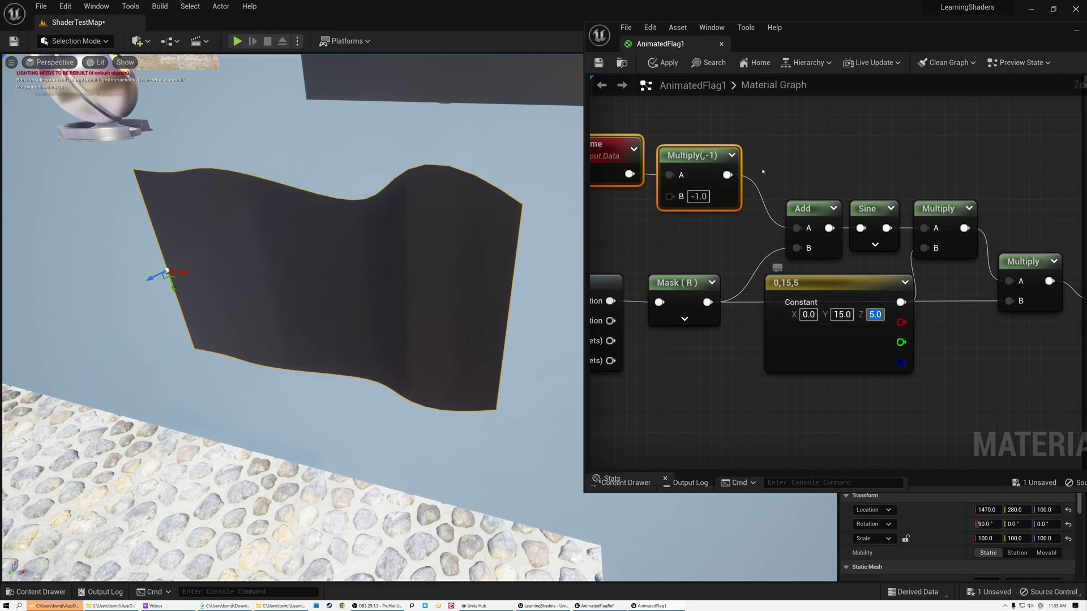
pyautogui.click(599, 63)
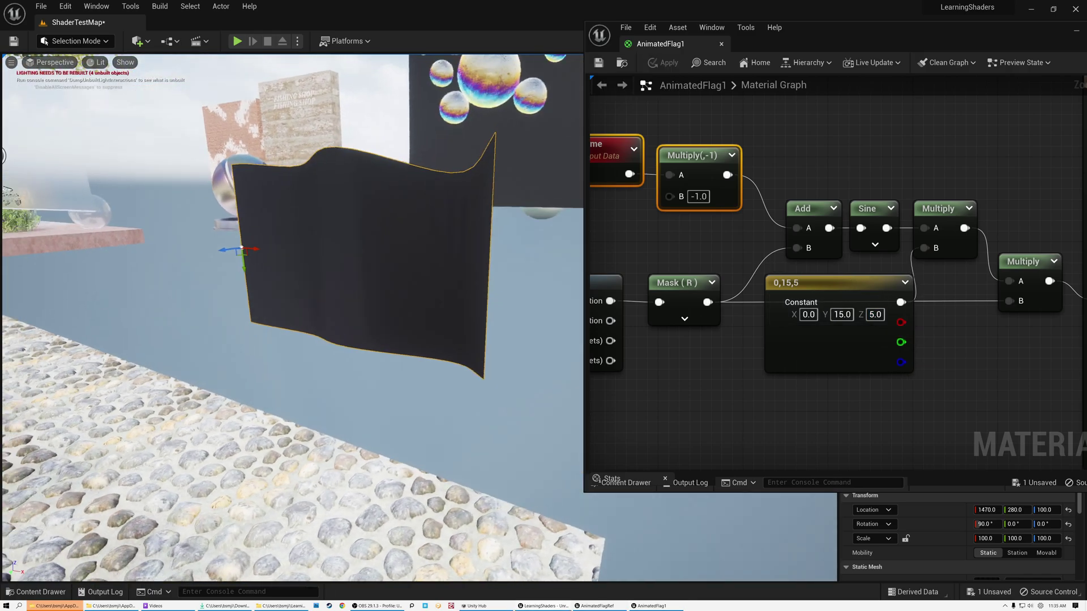
pyautogui.moveTo(45, 74); pyautogui.dragTo(46, 74, button='right')
# Reset the constant vector's Z value to 0.
pyautogui.click(876, 315)
pyautogui.write('0')
pyautogui.press('Return')
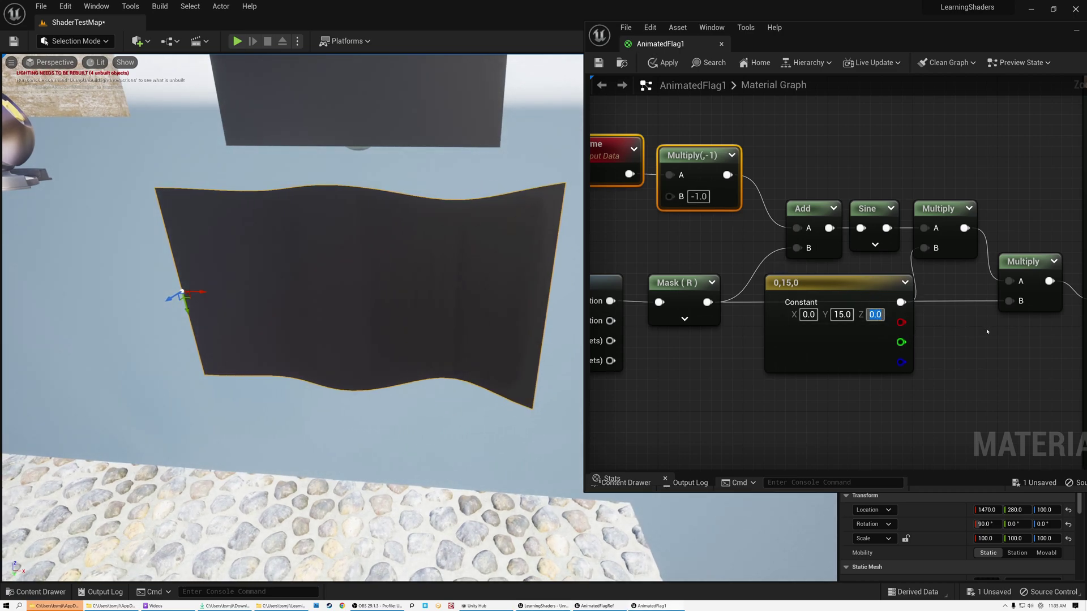
# Reveal the material's properties and make the AnimatedFlag1 material two-sided.
pyautogui.moveTo(981, 335); pyautogui.dragTo(825, 274, button='right')
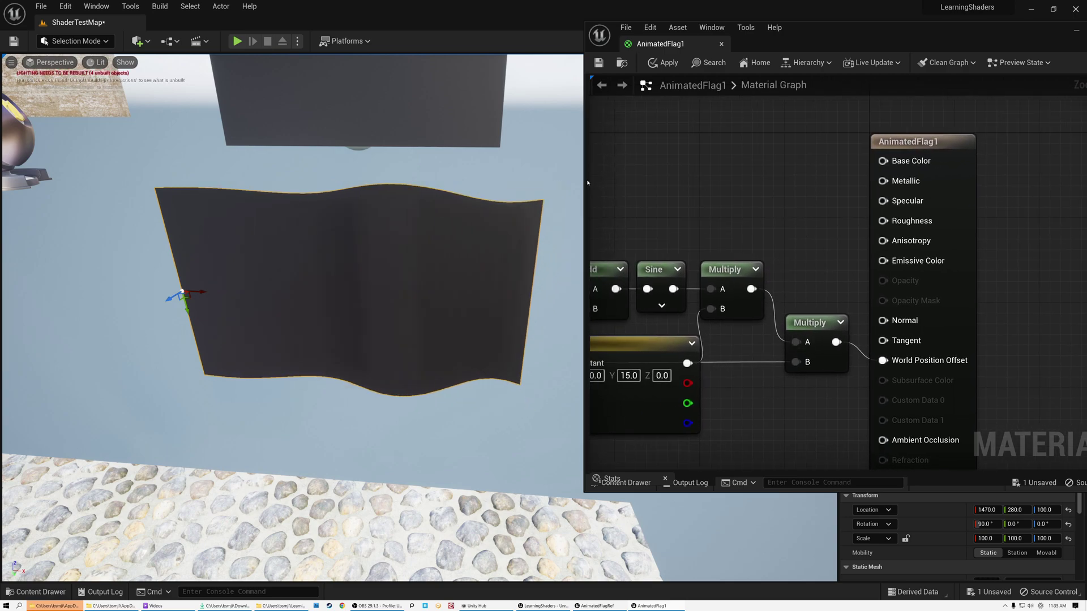
pyautogui.moveTo(589, 181); pyautogui.dragTo(789, 183)
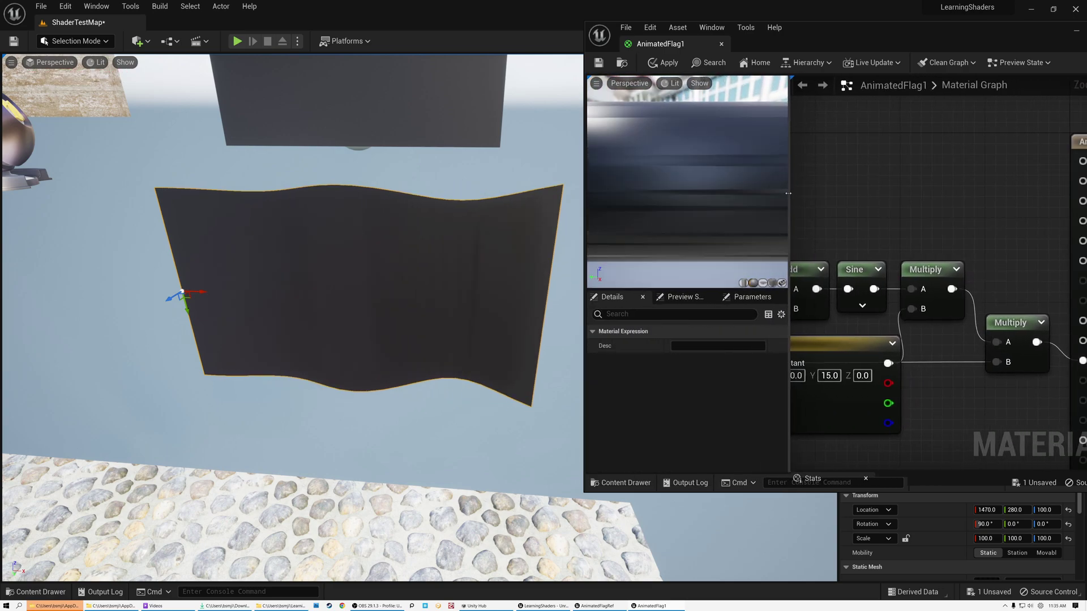
pyautogui.click(1077, 170)
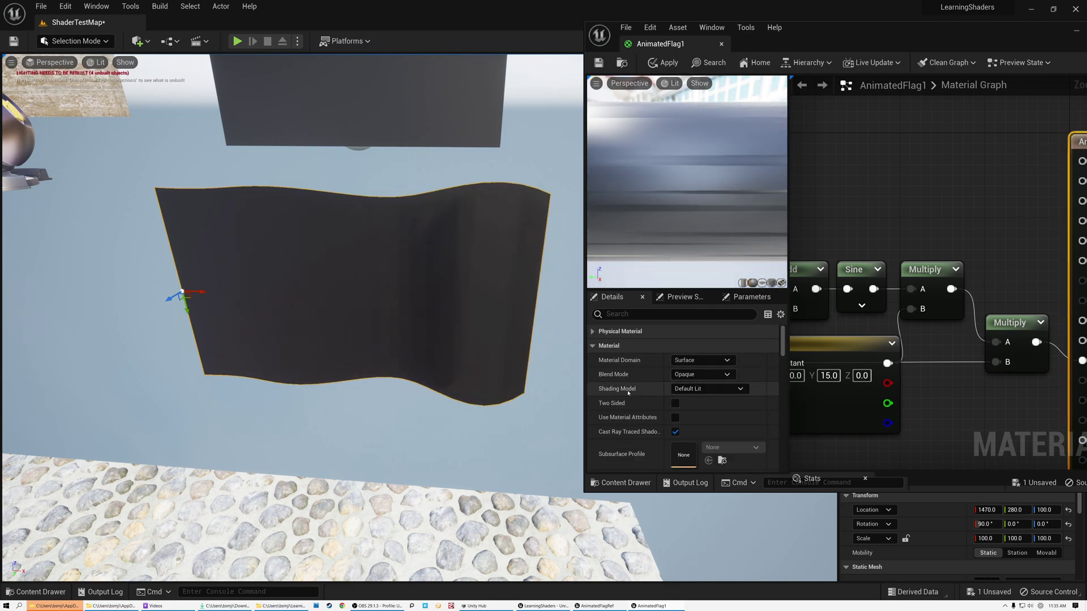
pyautogui.click(676, 403)
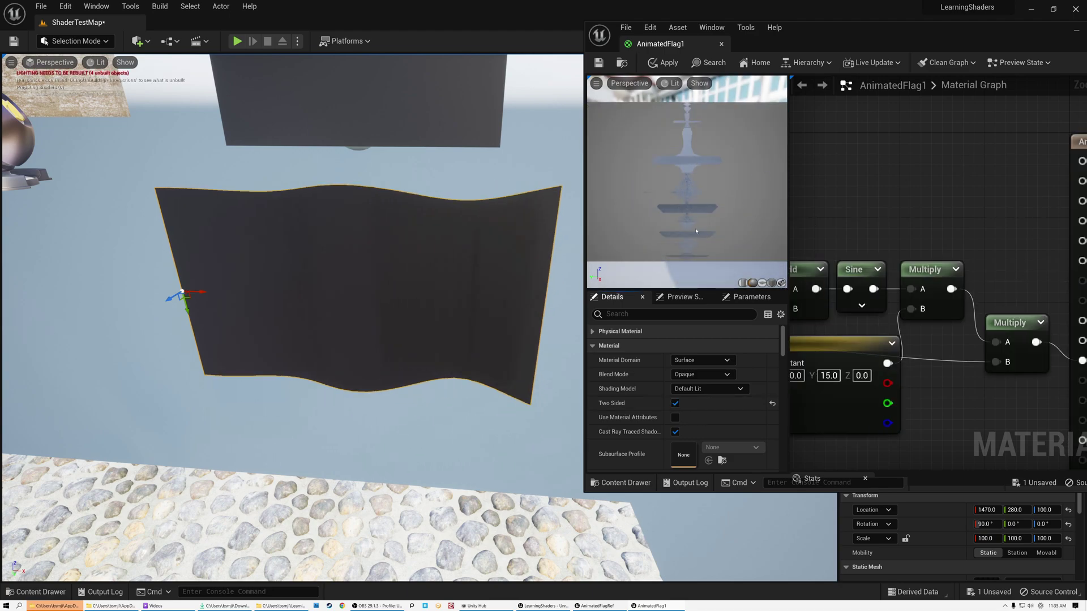
# Add a second three-component constant vector, set it to green with G 0.560764 and B 0.17812, and use it as the flag's base color.
pyautogui.click(950, 145)
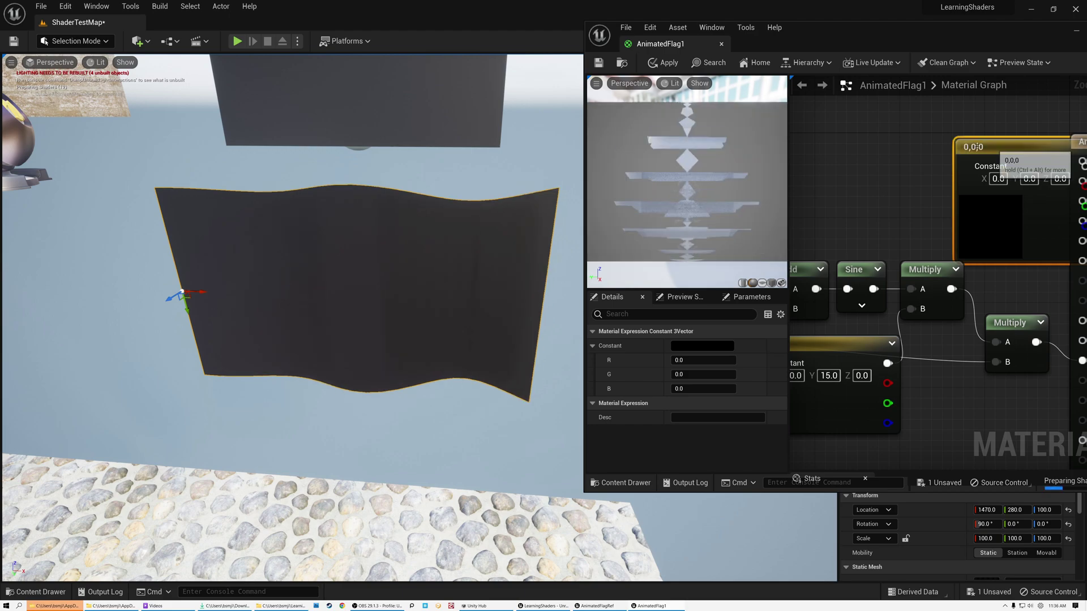
pyautogui.moveTo(974, 149); pyautogui.dragTo(878, 133)
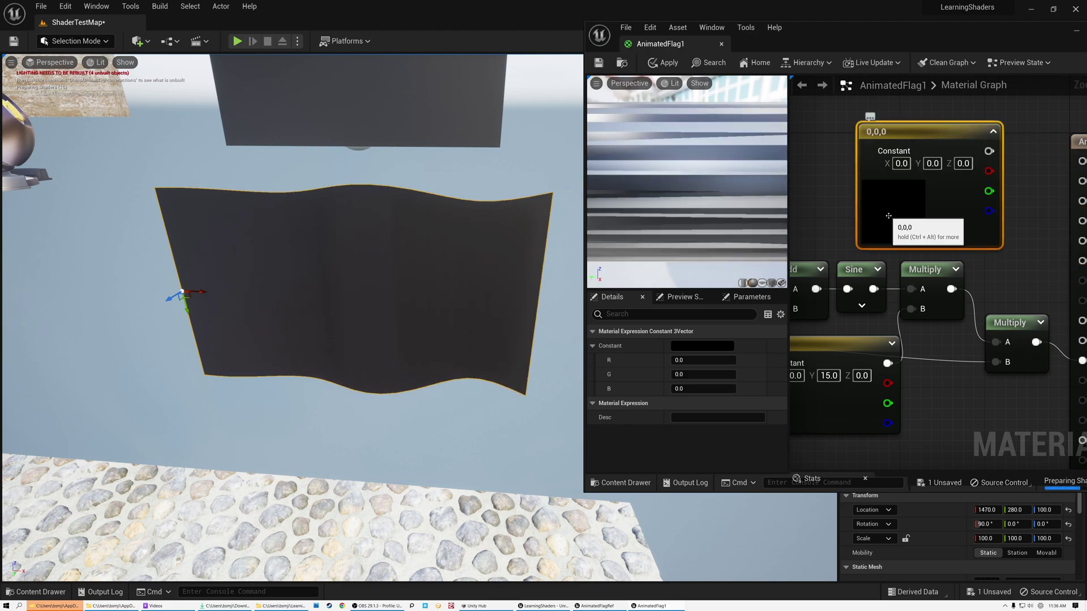
pyautogui.click(705, 352)
pyautogui.click(731, 474)
pyautogui.click(866, 436)
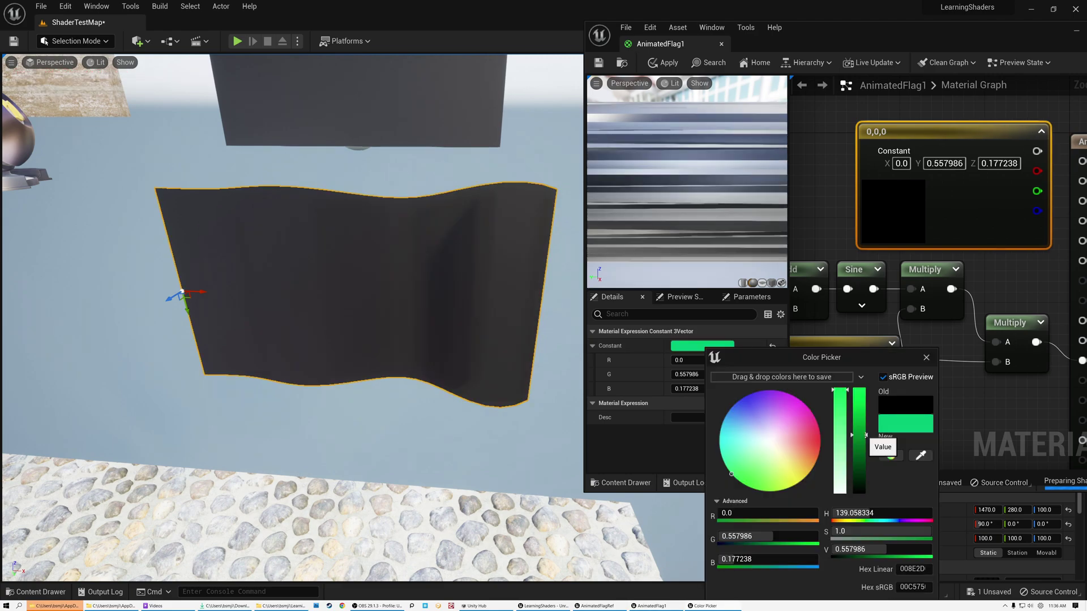
pyautogui.click(929, 358)
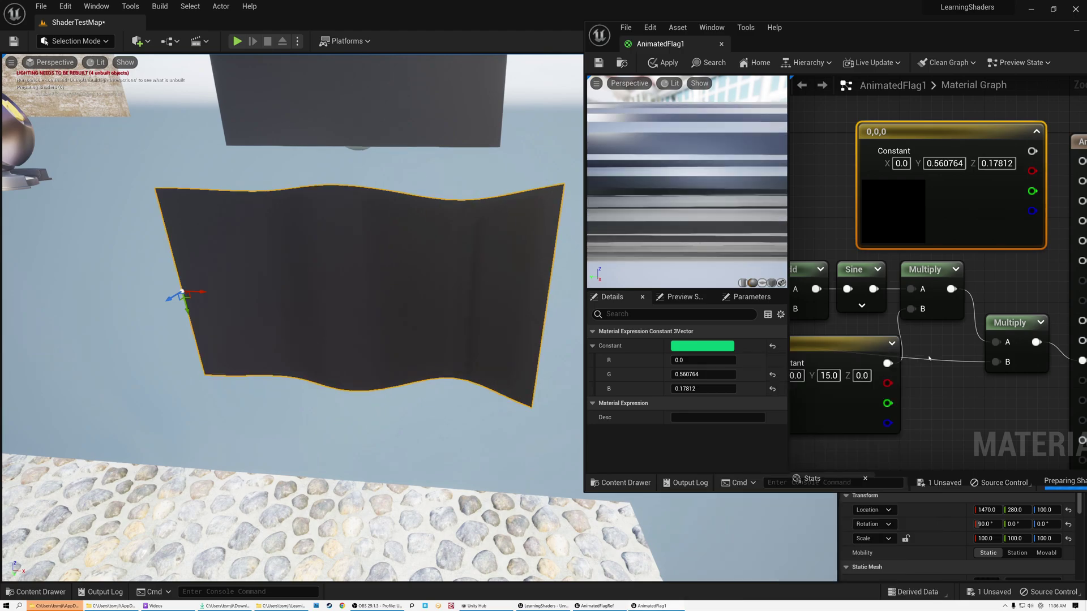
pyautogui.moveTo(929, 358); pyautogui.dragTo(820, 365, button='right')
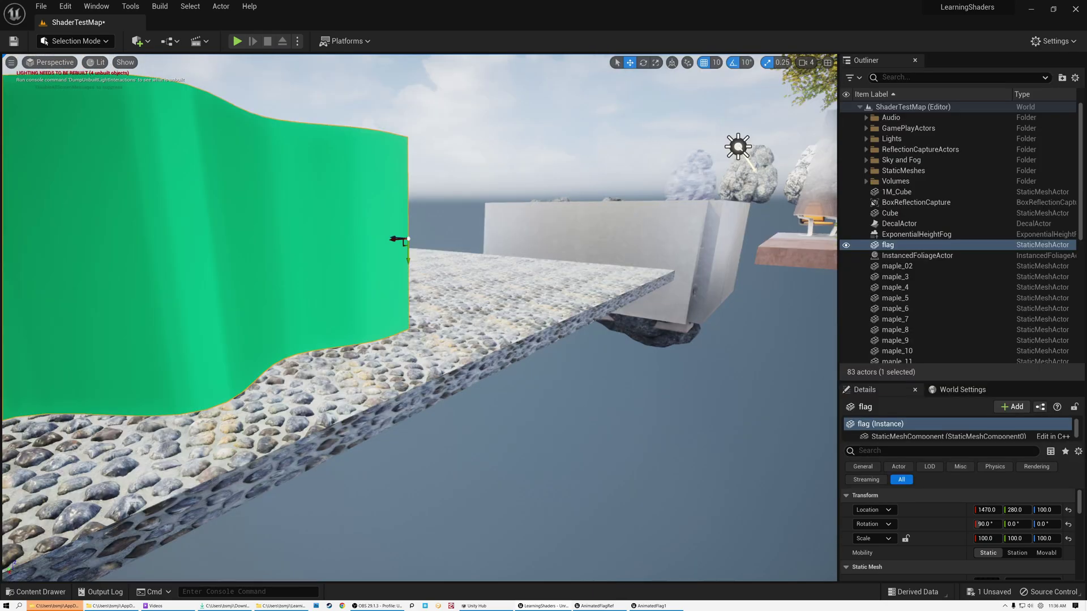
# Inspect the green flag's waving motion, shading and fixed pole edge in the level from several angles and distances.
pyautogui.press('f')
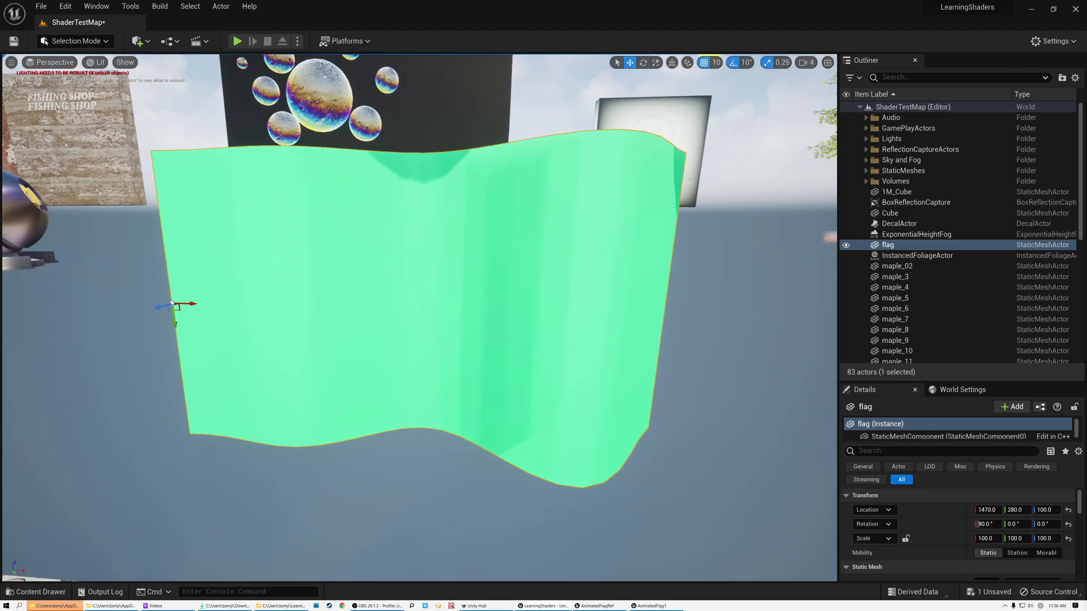
pyautogui.moveTo(168, 179); pyautogui.dragTo(168, 180, button='right')
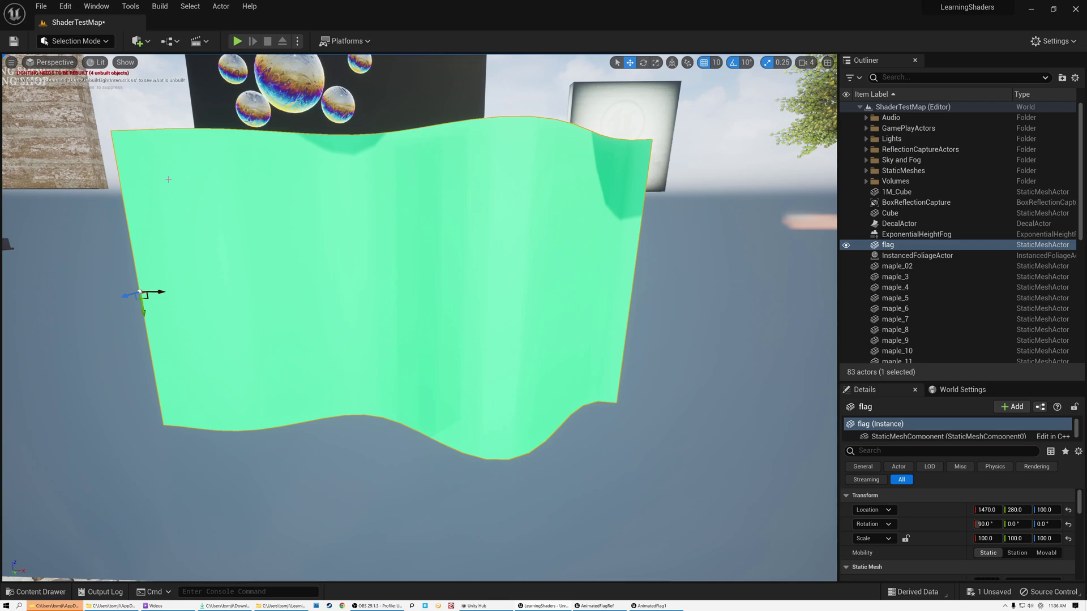
pyautogui.moveTo(169, 180); pyautogui.dragTo(168, 179, button='right')
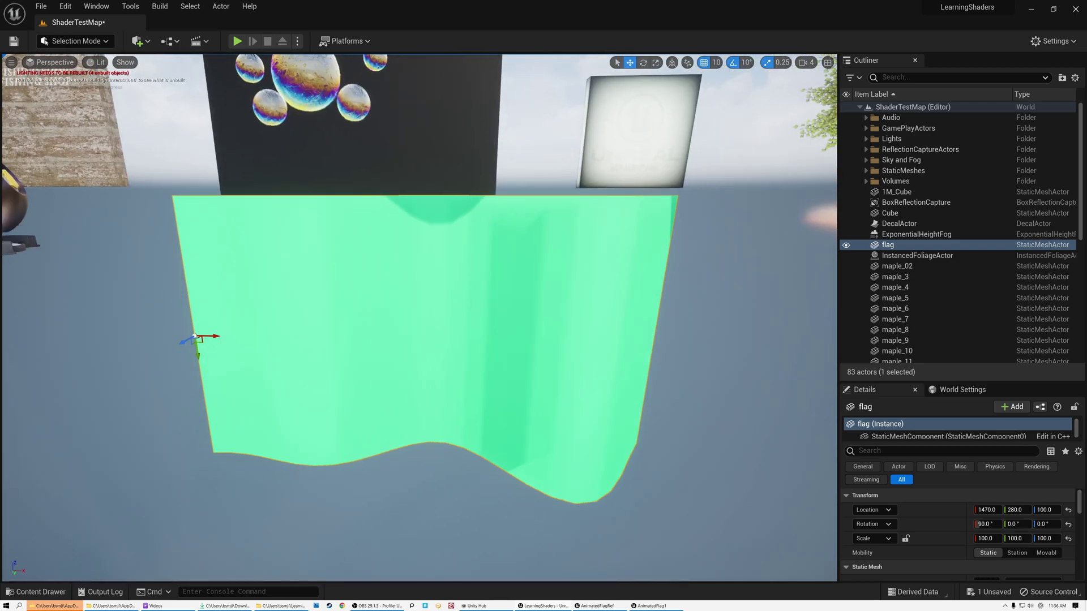
pyautogui.moveTo(589, 170)
pyautogui.mouseDown(button='right')
pyautogui.moveTo(589, 192)
pyautogui.moveTo(589, 170)
pyautogui.mouseUp(button='right')
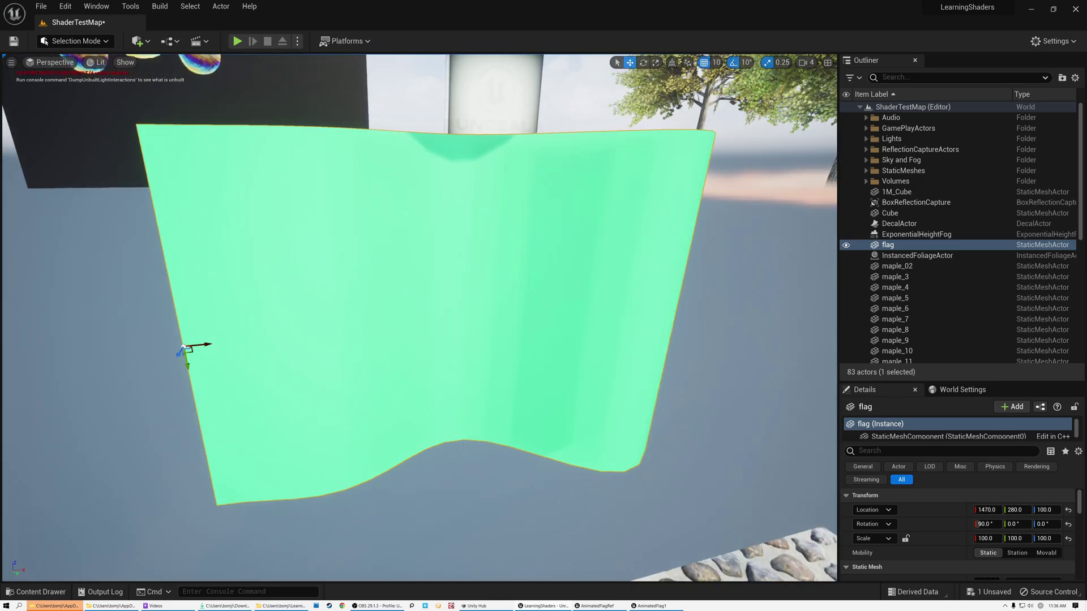
pyautogui.scroll(-3, 419, 317)
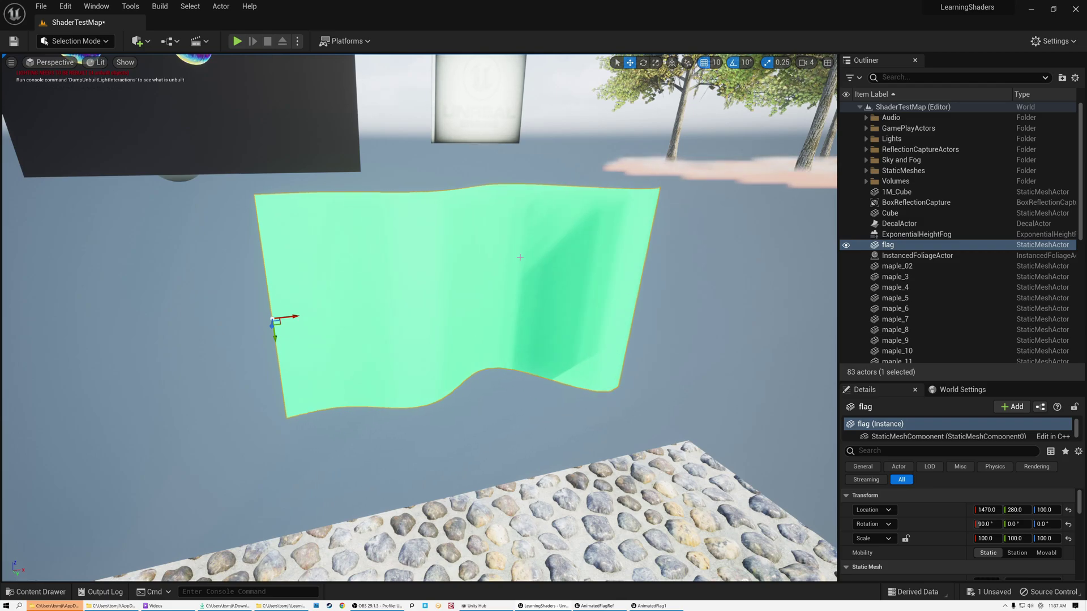
pyautogui.moveTo(419, 317)
pyautogui.mouseDown(button='right')
pyautogui.moveTo(413, 325)
pyautogui.moveTo(416, 314)
pyautogui.mouseUp(button='right')
pyautogui.moveTo(487, 254); pyautogui.dragTo(493, 248, button='right')
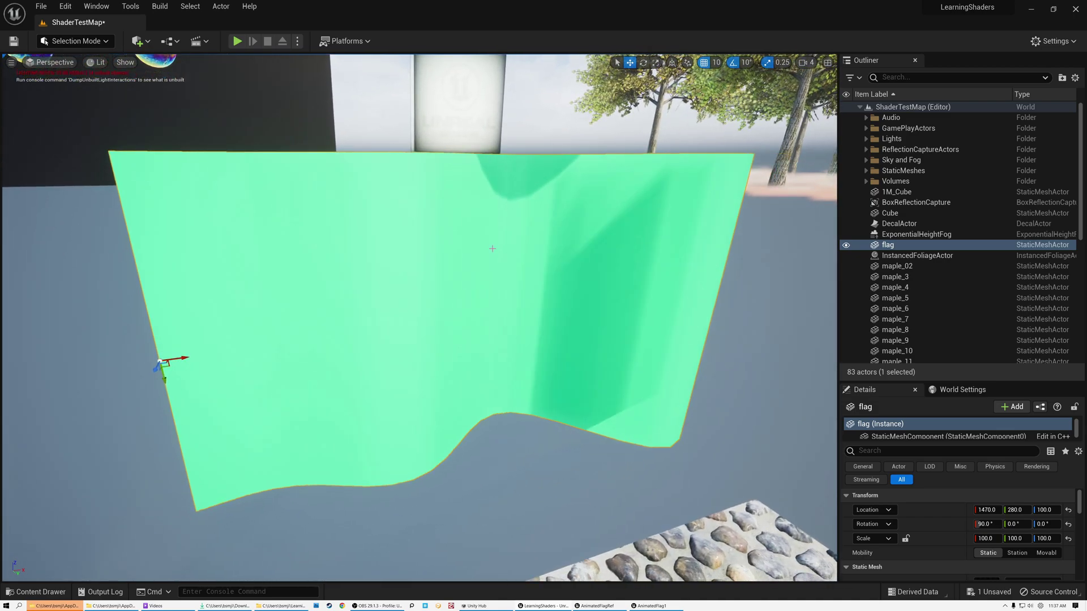